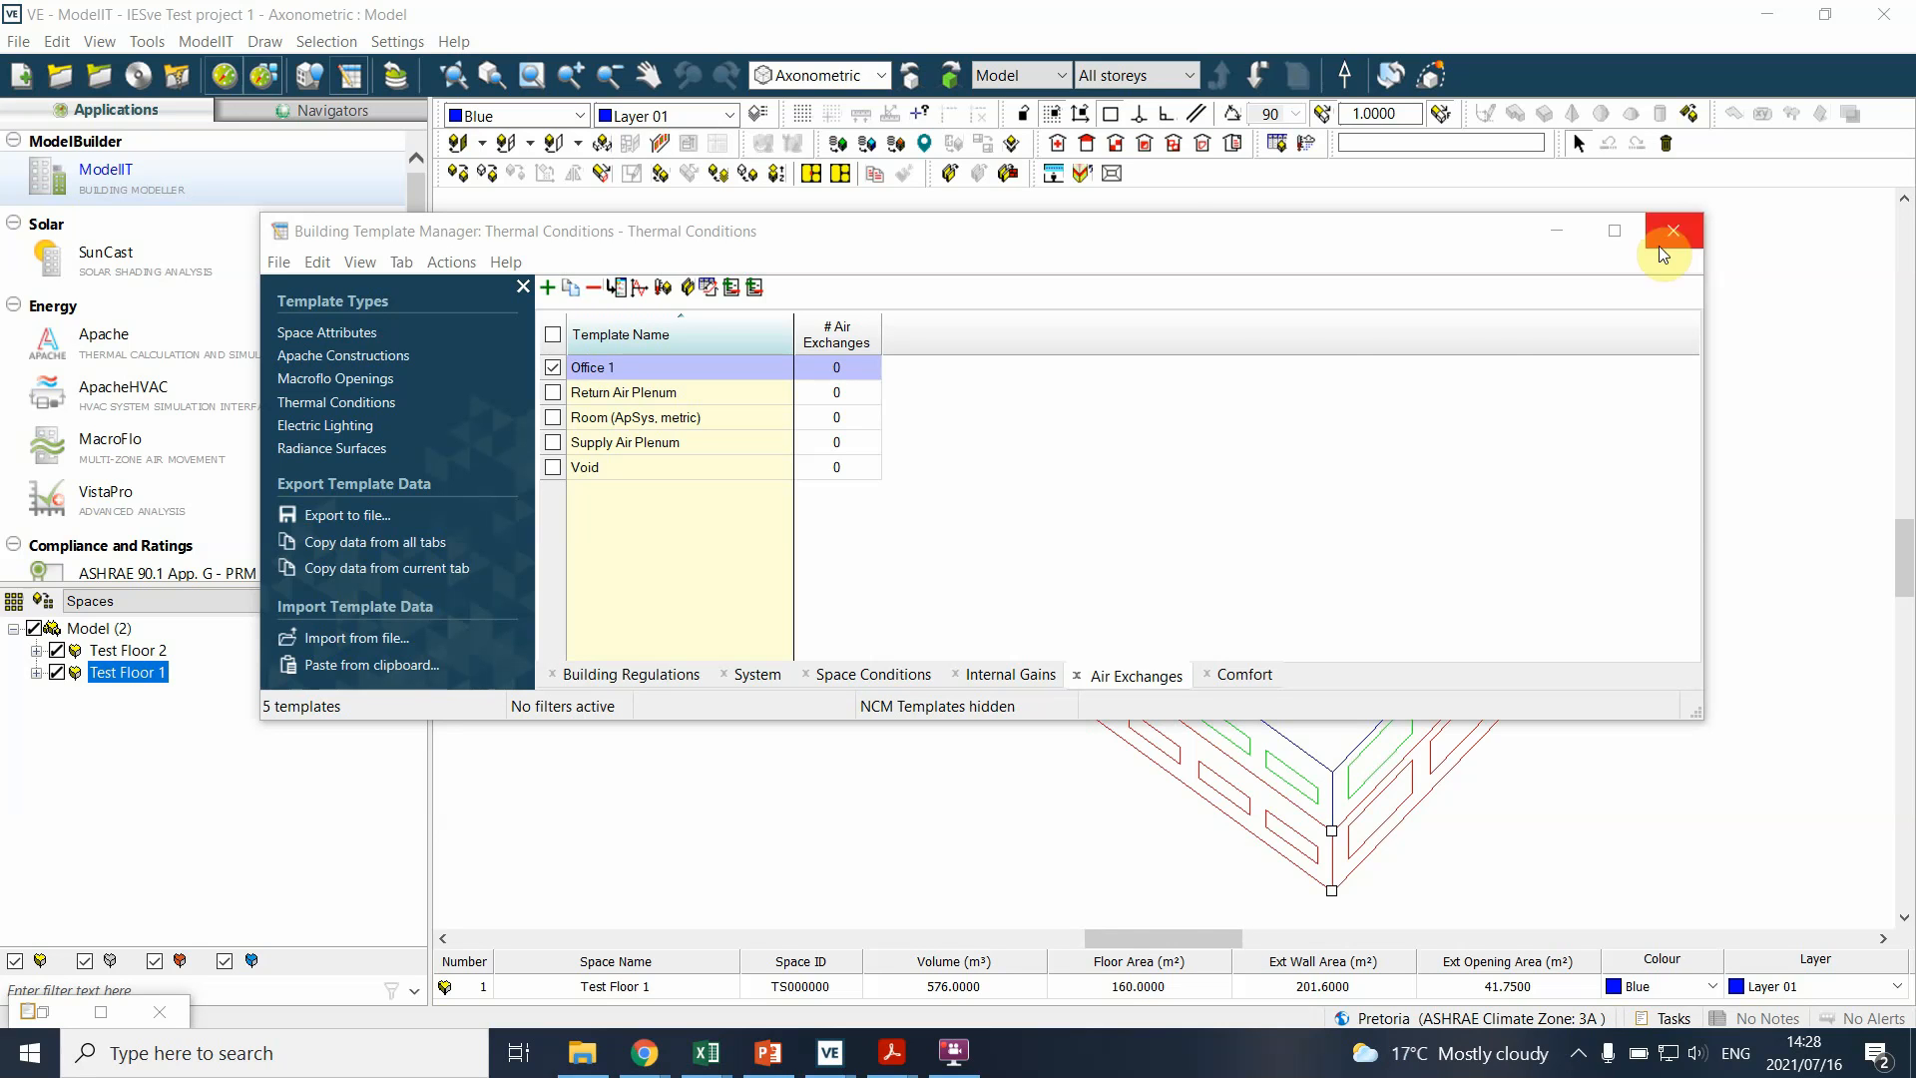
# - Open the Air Exchanges editor from the thermal templates and view its natural and auxiliary ventilation categories
pyautogui.click(1128, 225)
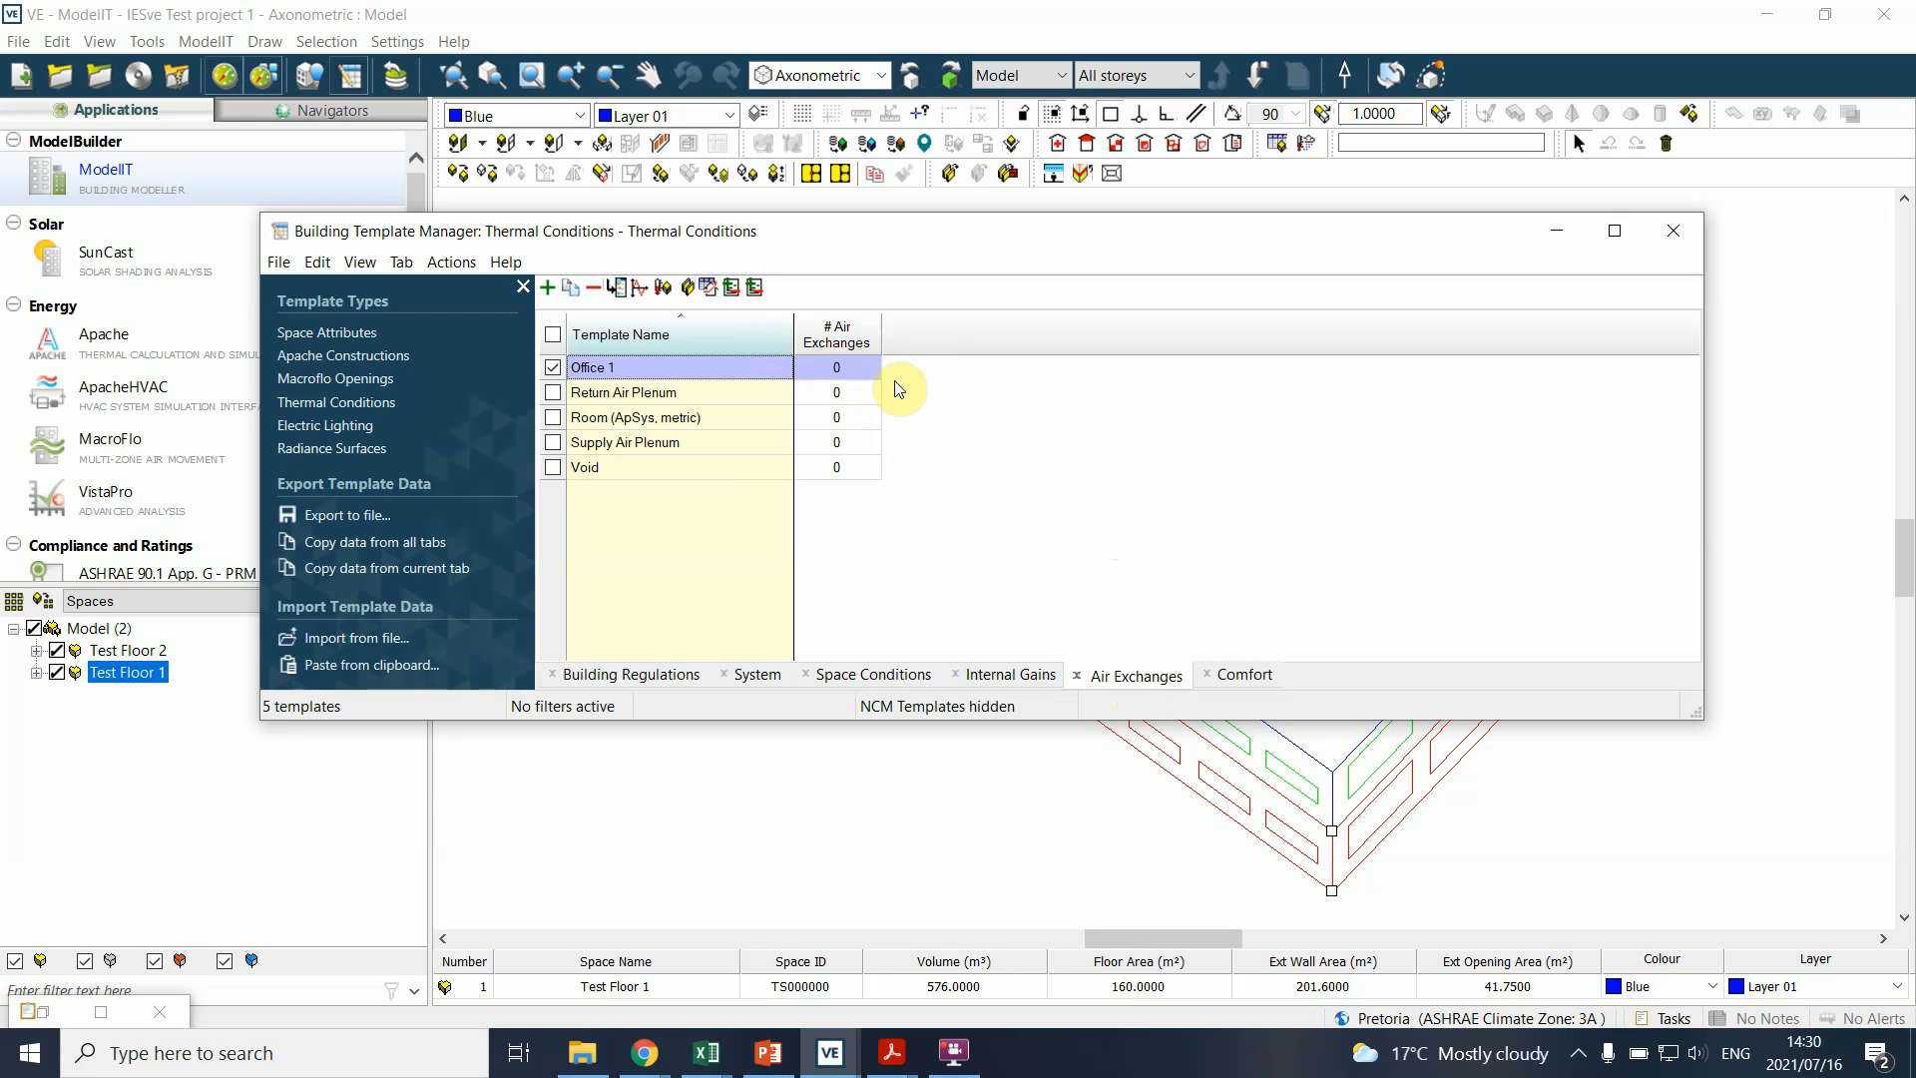
pyautogui.click(756, 290)
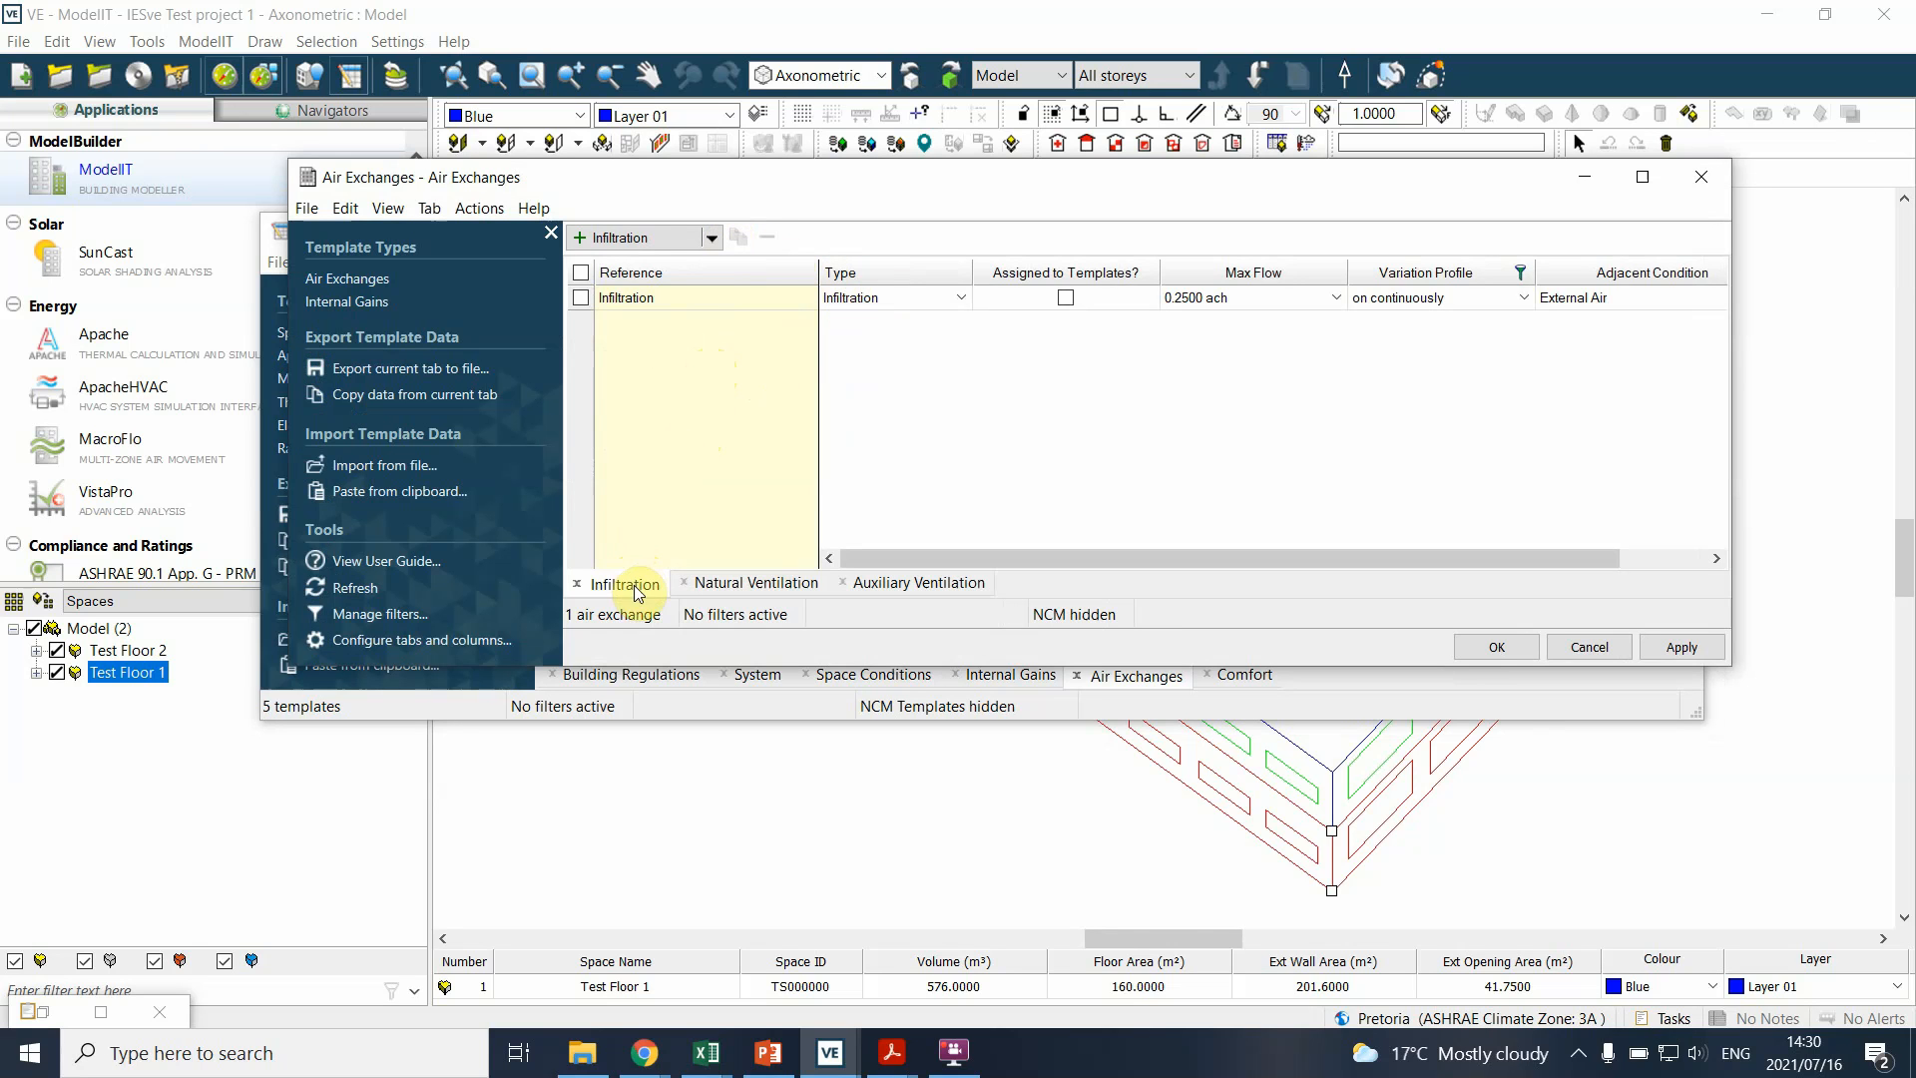
pyautogui.click(763, 582)
pyautogui.click(918, 583)
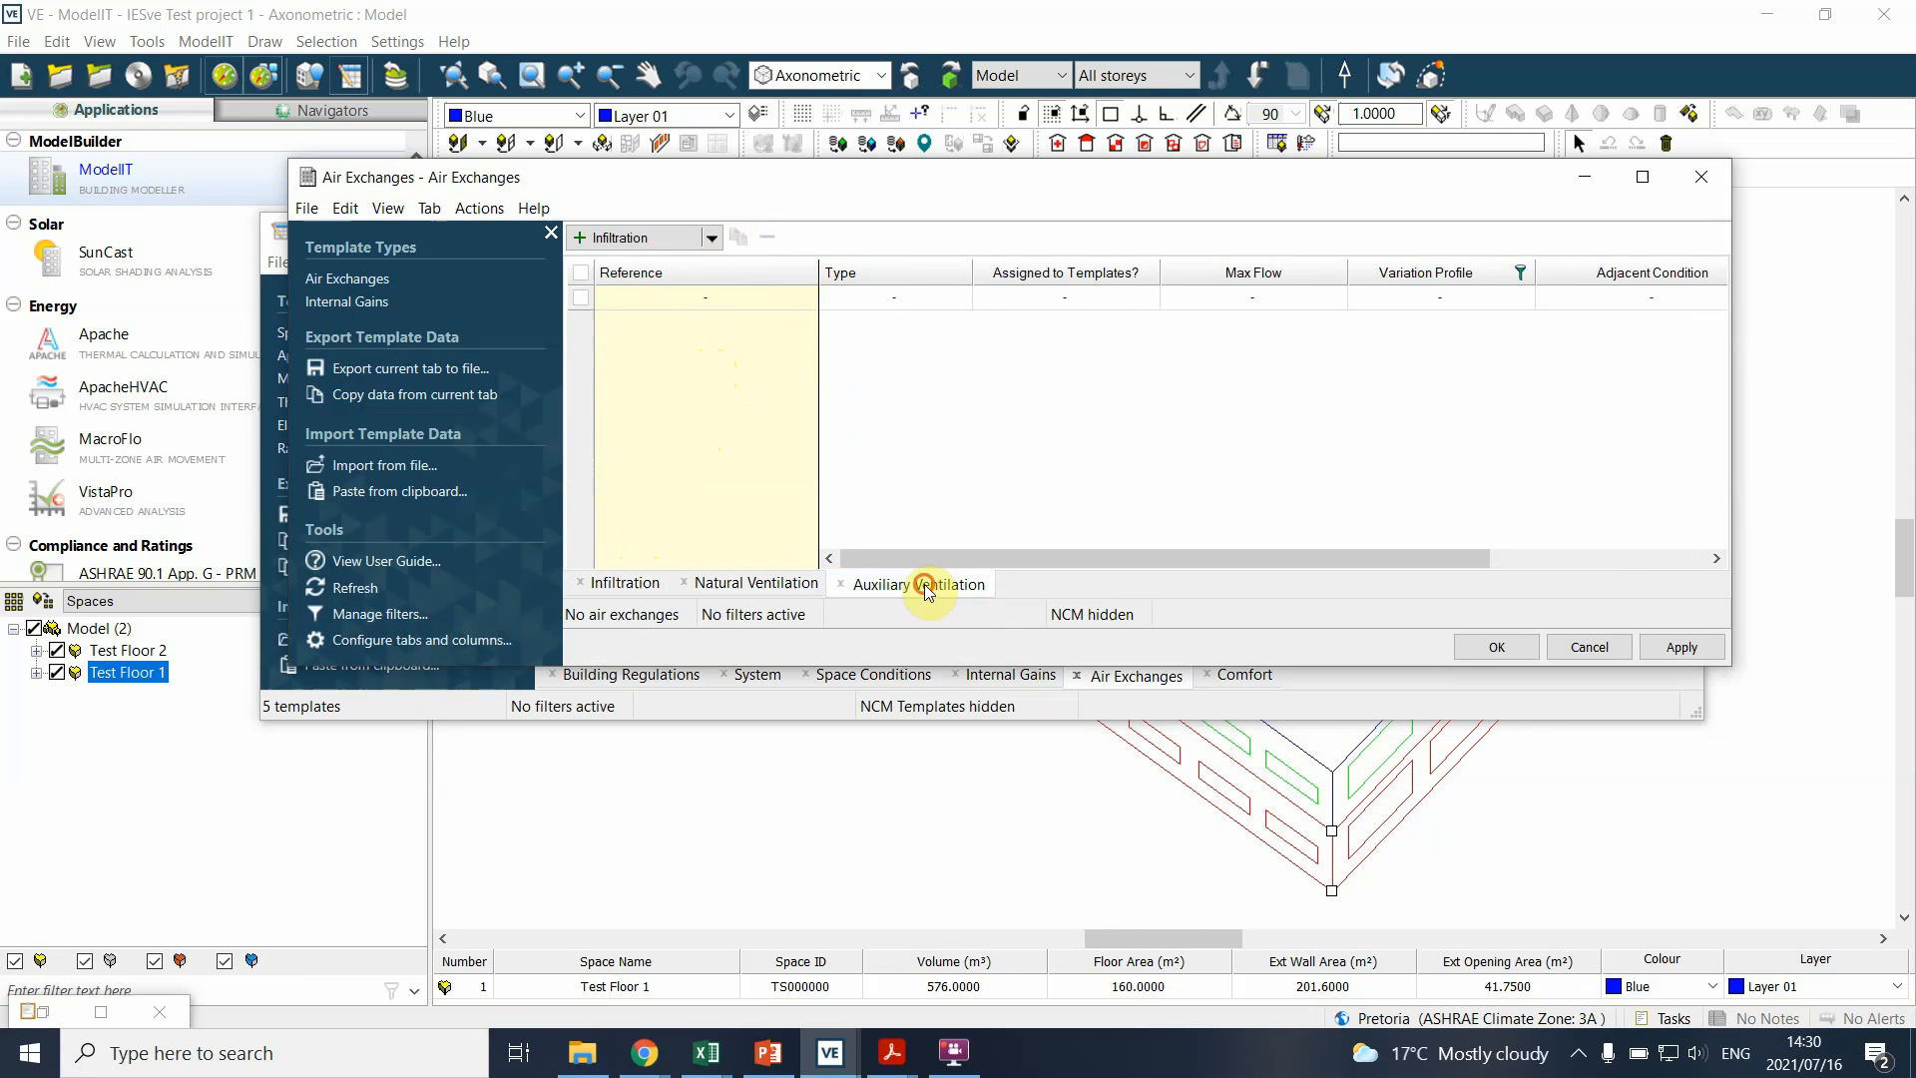
# - Add an infiltration air exchange named "Office Infiltration" and mark it as assigned to templates
pyautogui.click(642, 589)
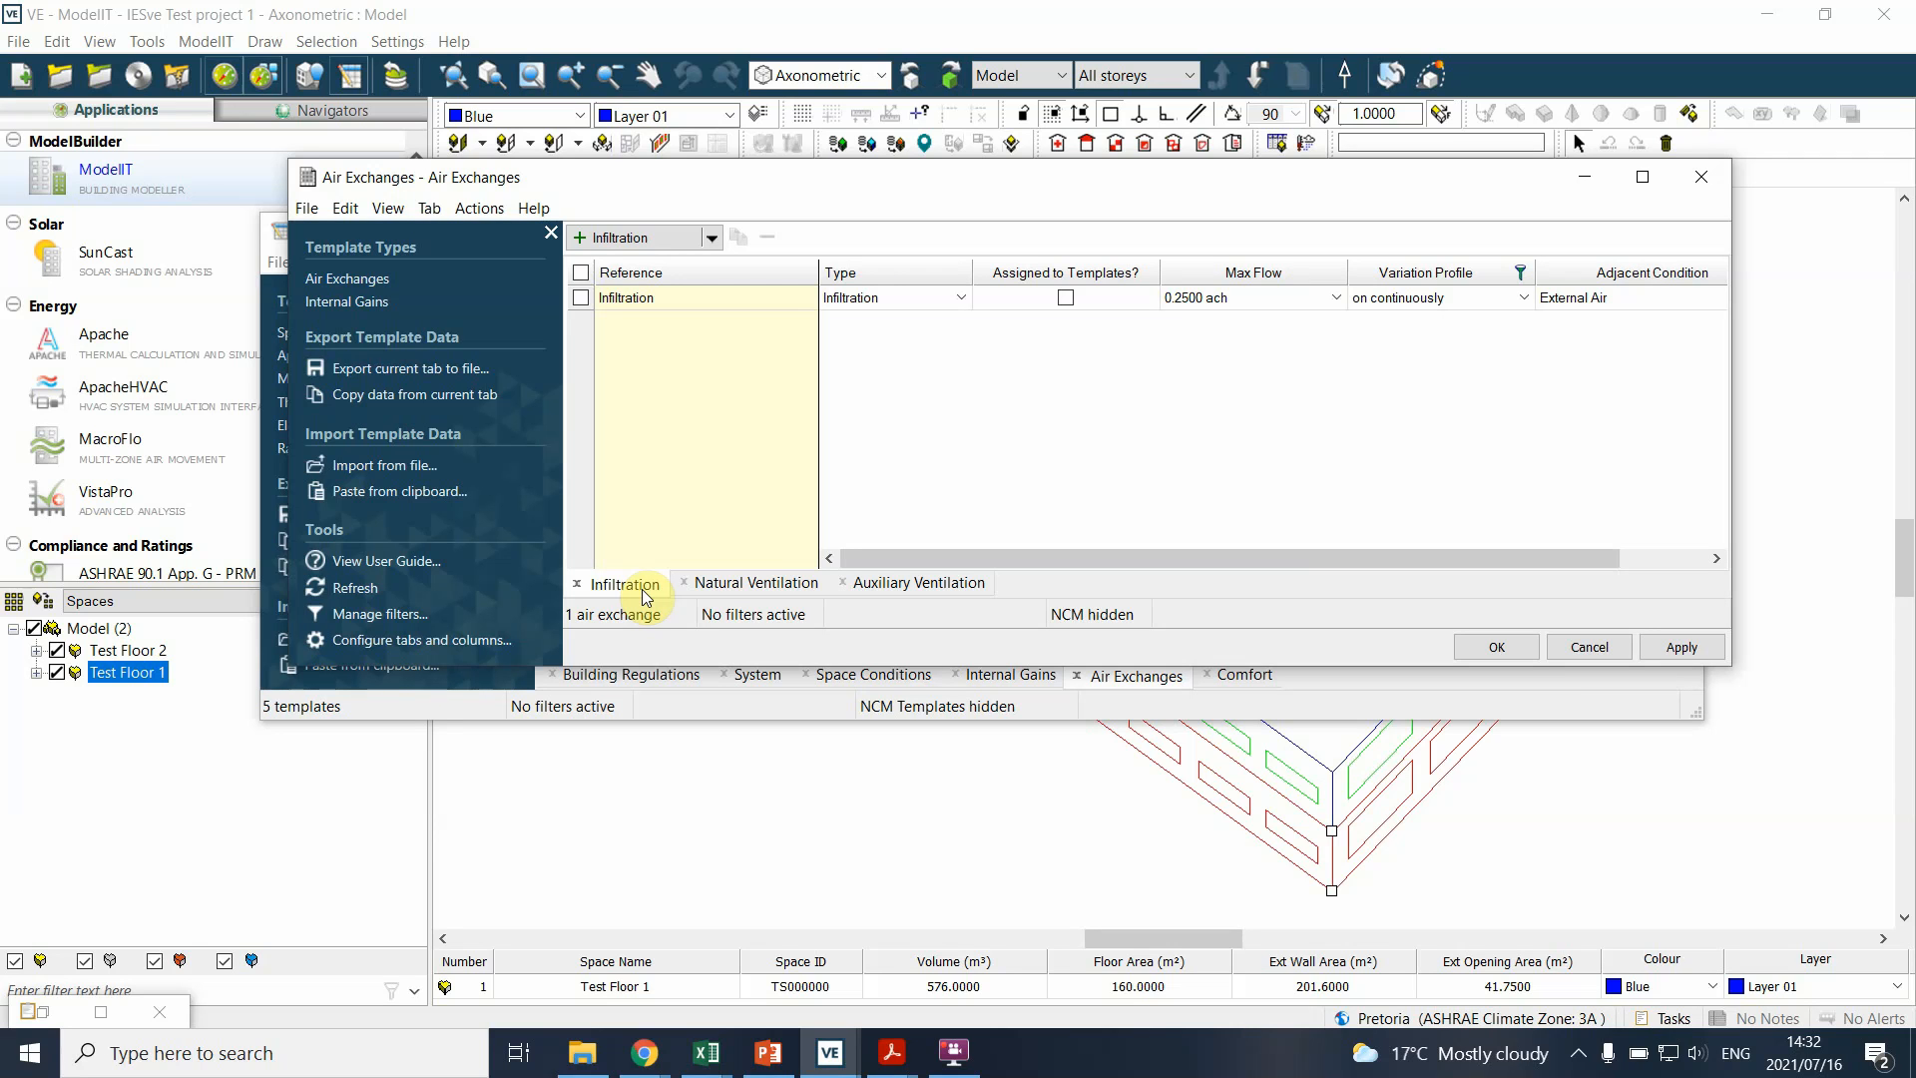
pyautogui.click(714, 239)
pyautogui.click(623, 266)
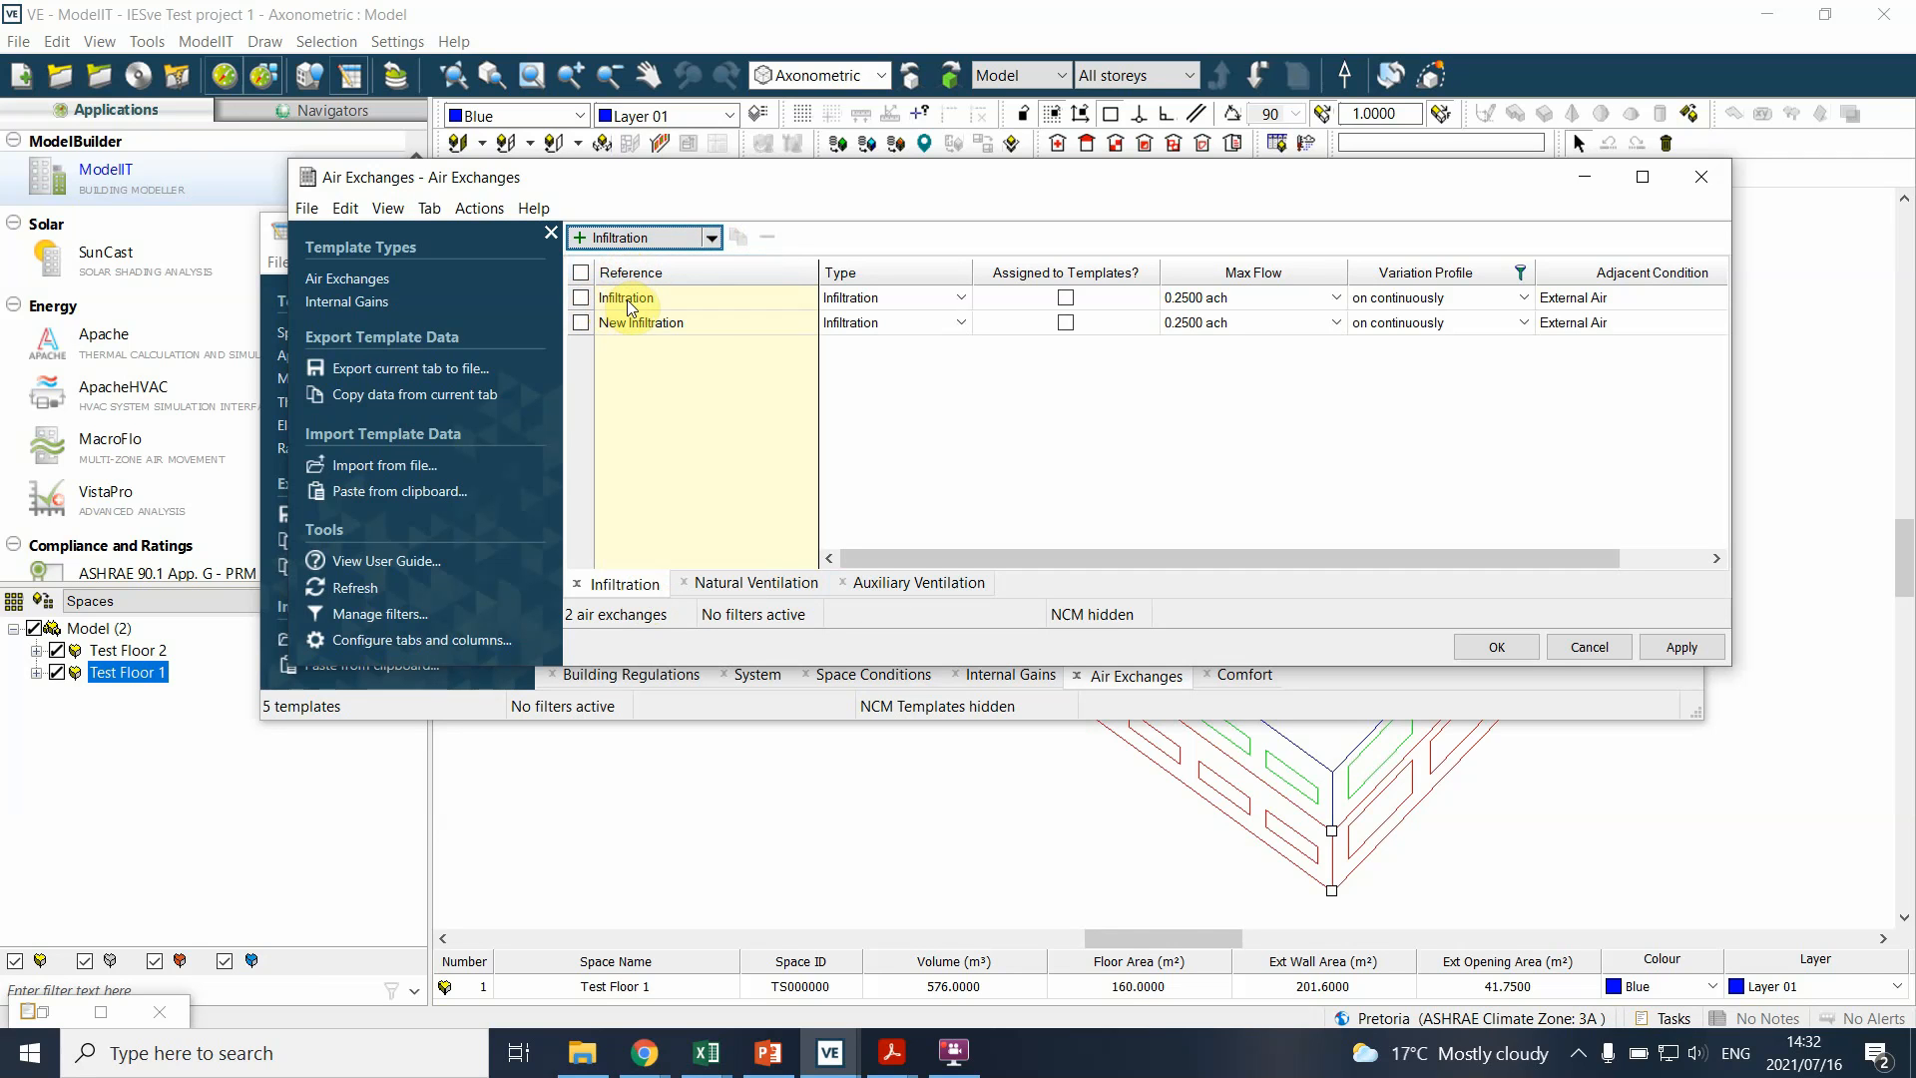
pyautogui.doubleClick(637, 331)
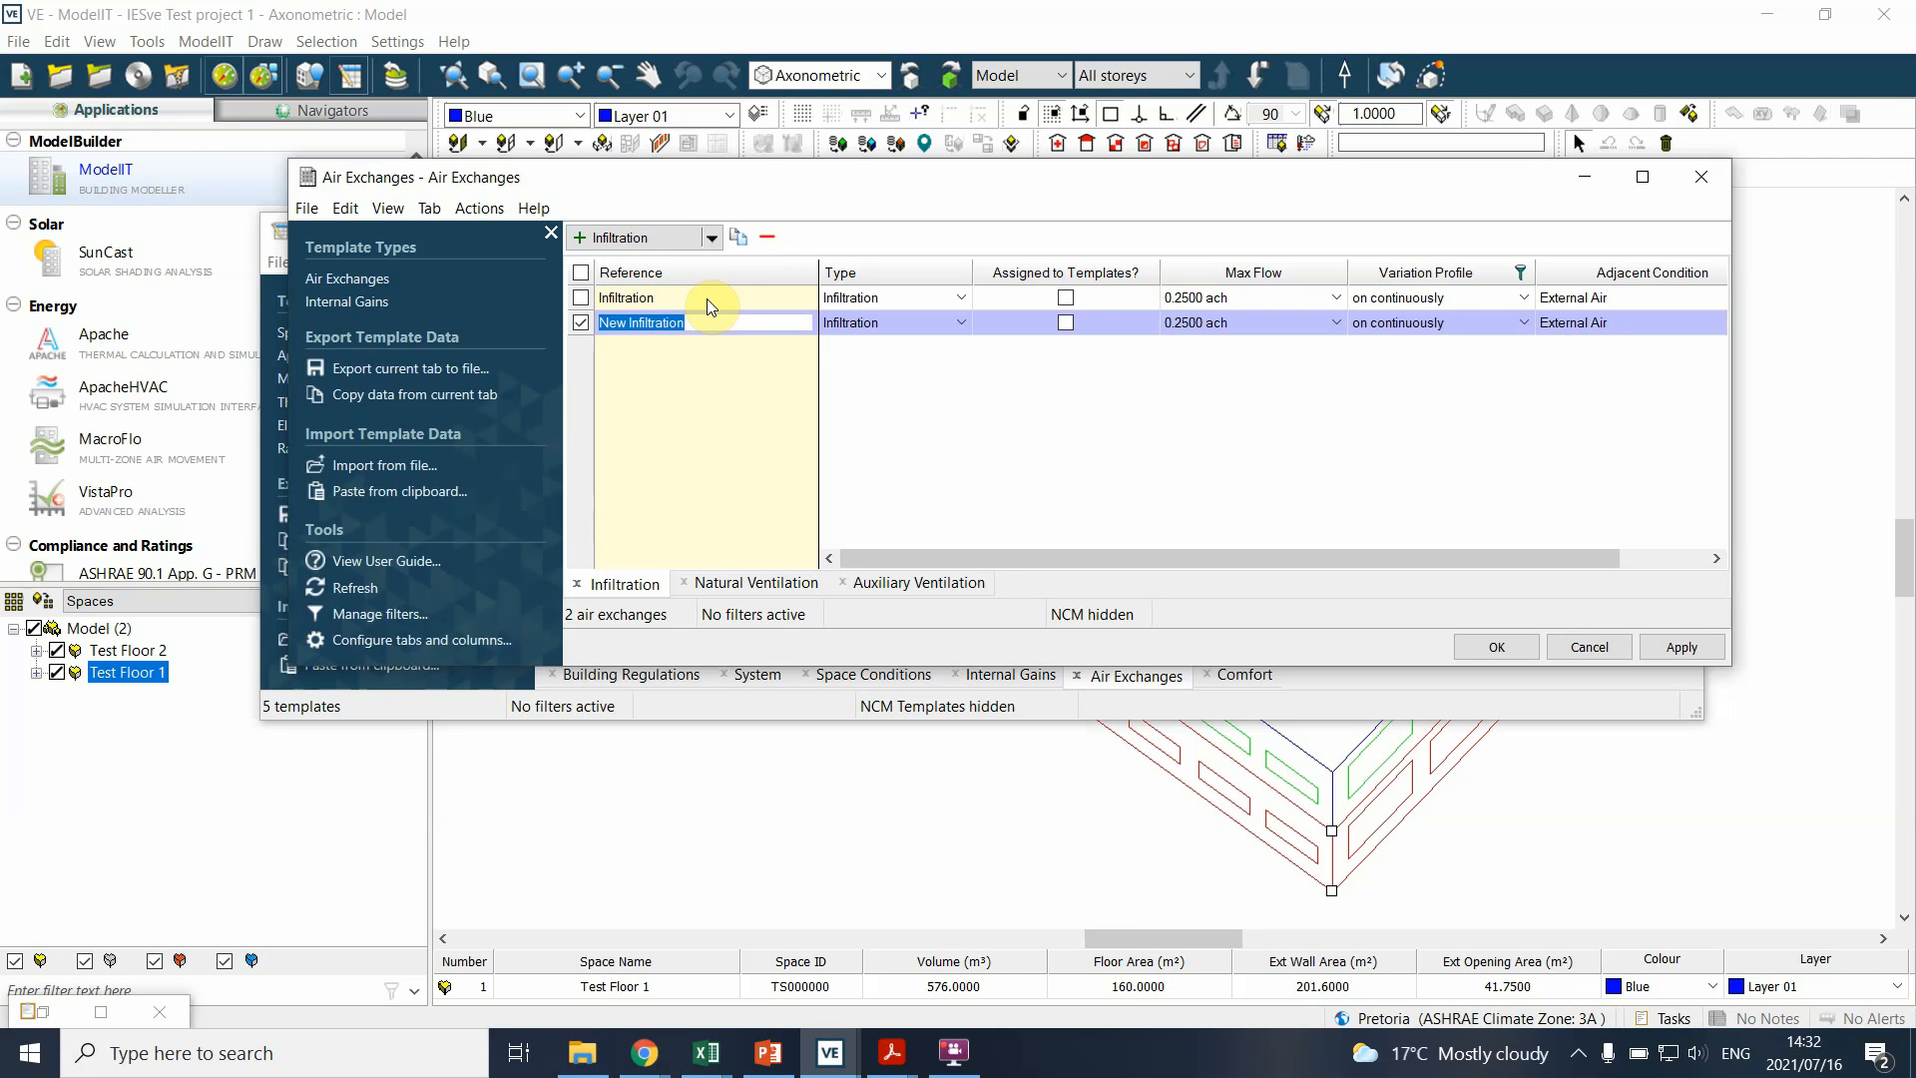
pyautogui.write('Office Infiltration')
pyautogui.click(918, 385)
pyautogui.click(1065, 325)
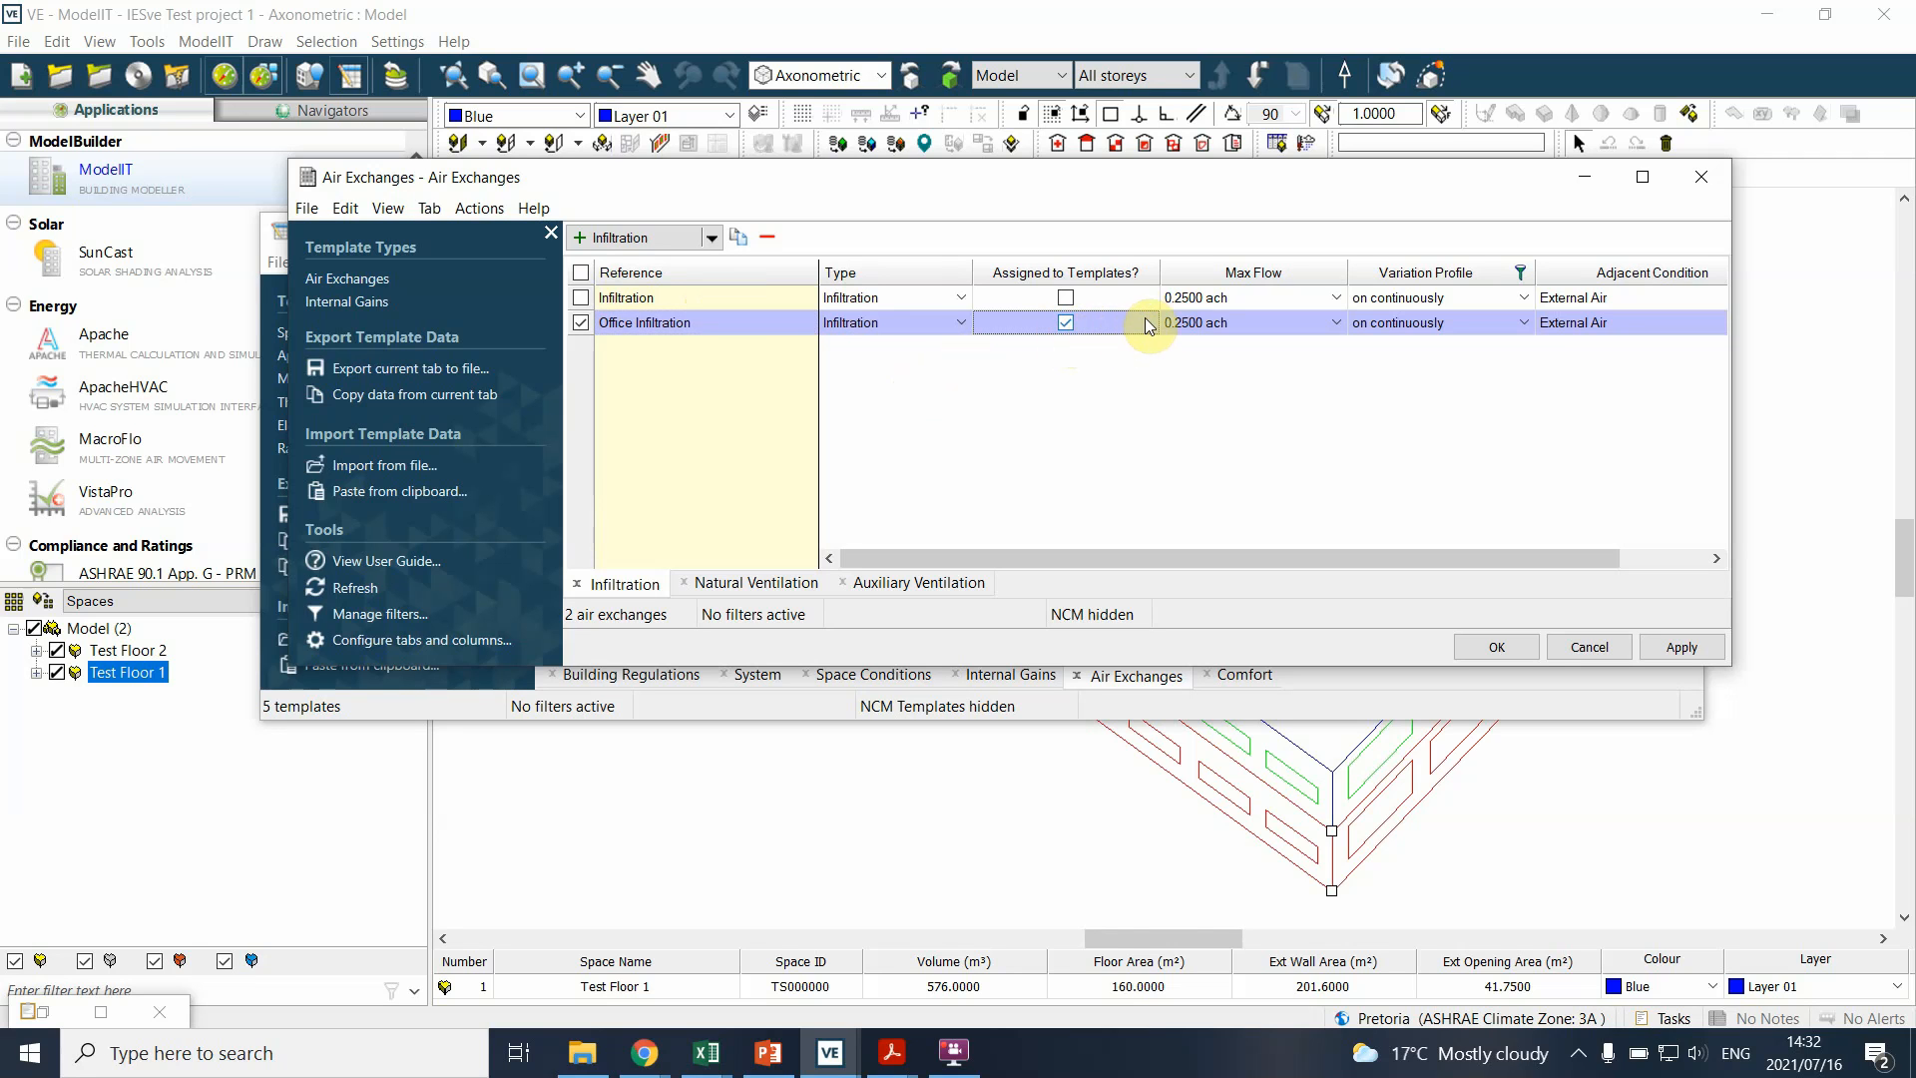
# - Set the max flow of Office Infiltration to 0.25 l/(s·m²)
pyautogui.click(1319, 322)
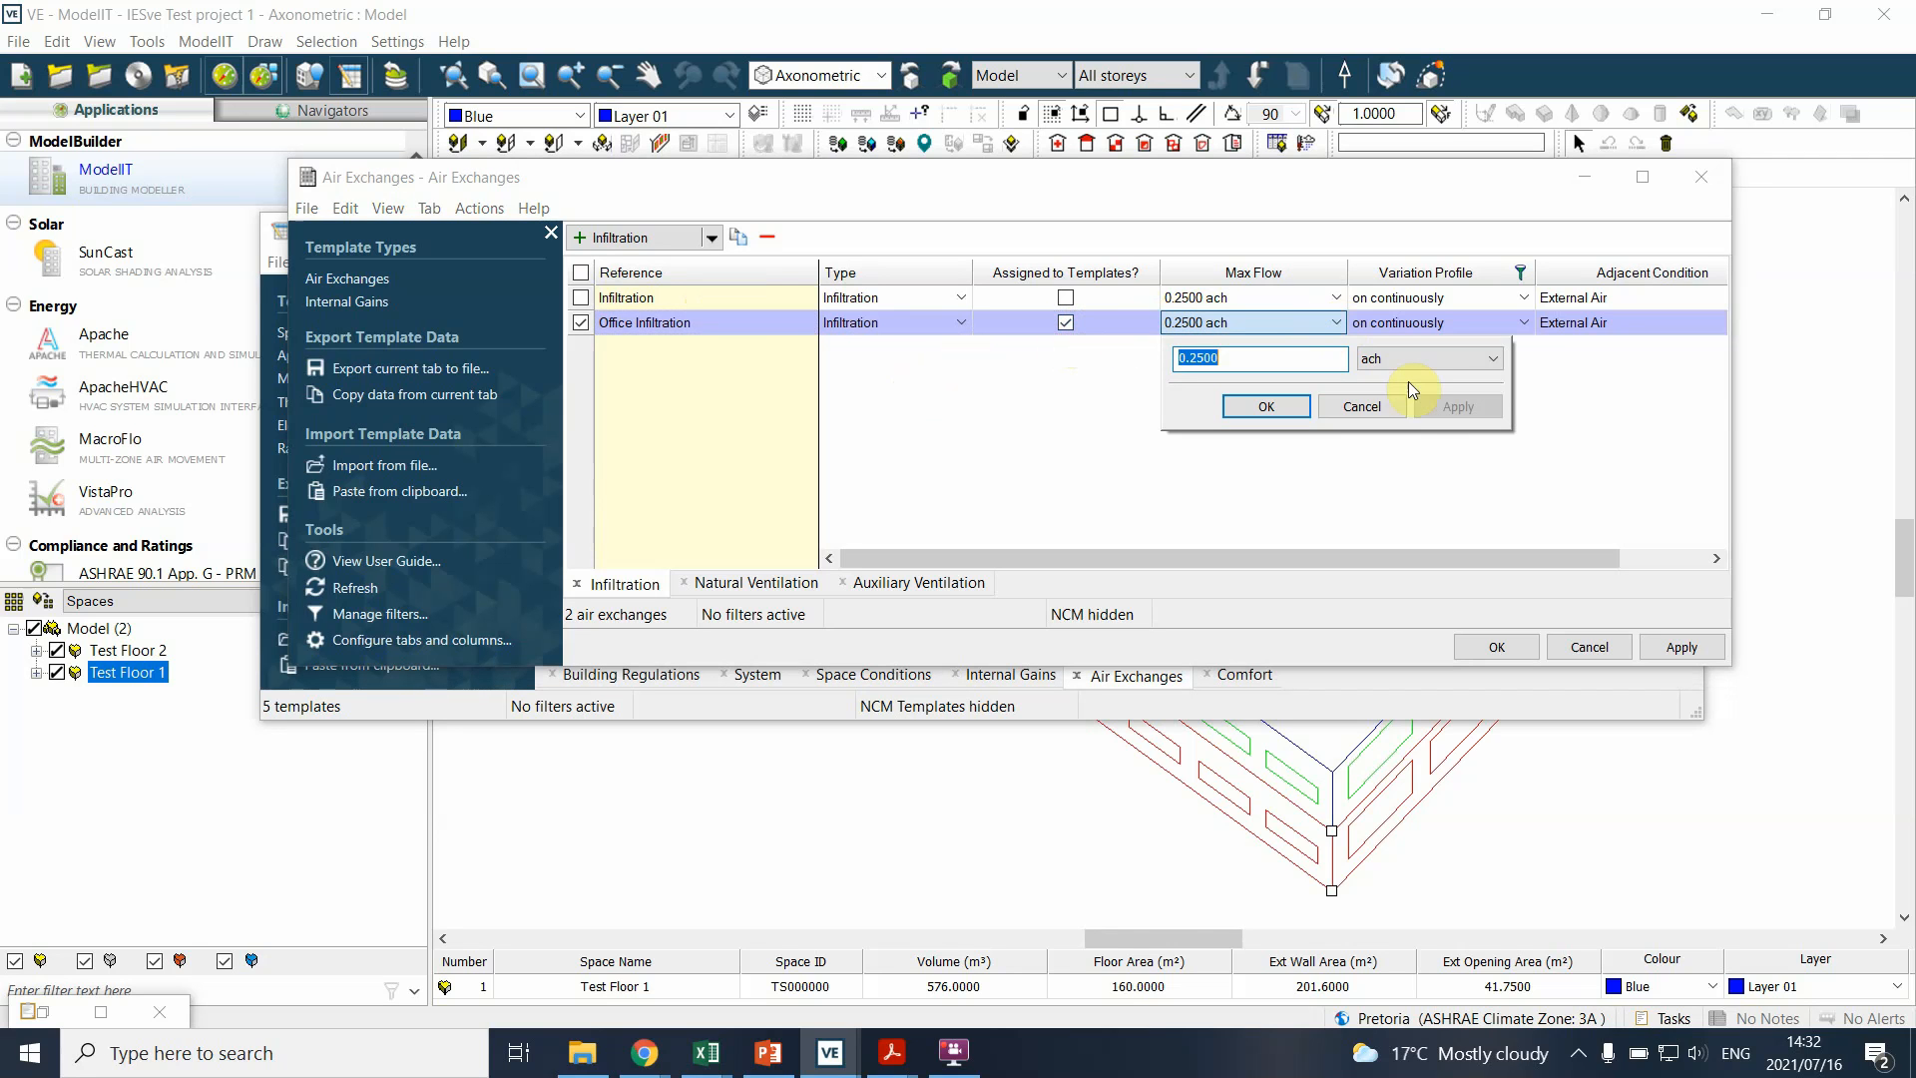
pyautogui.click(1410, 362)
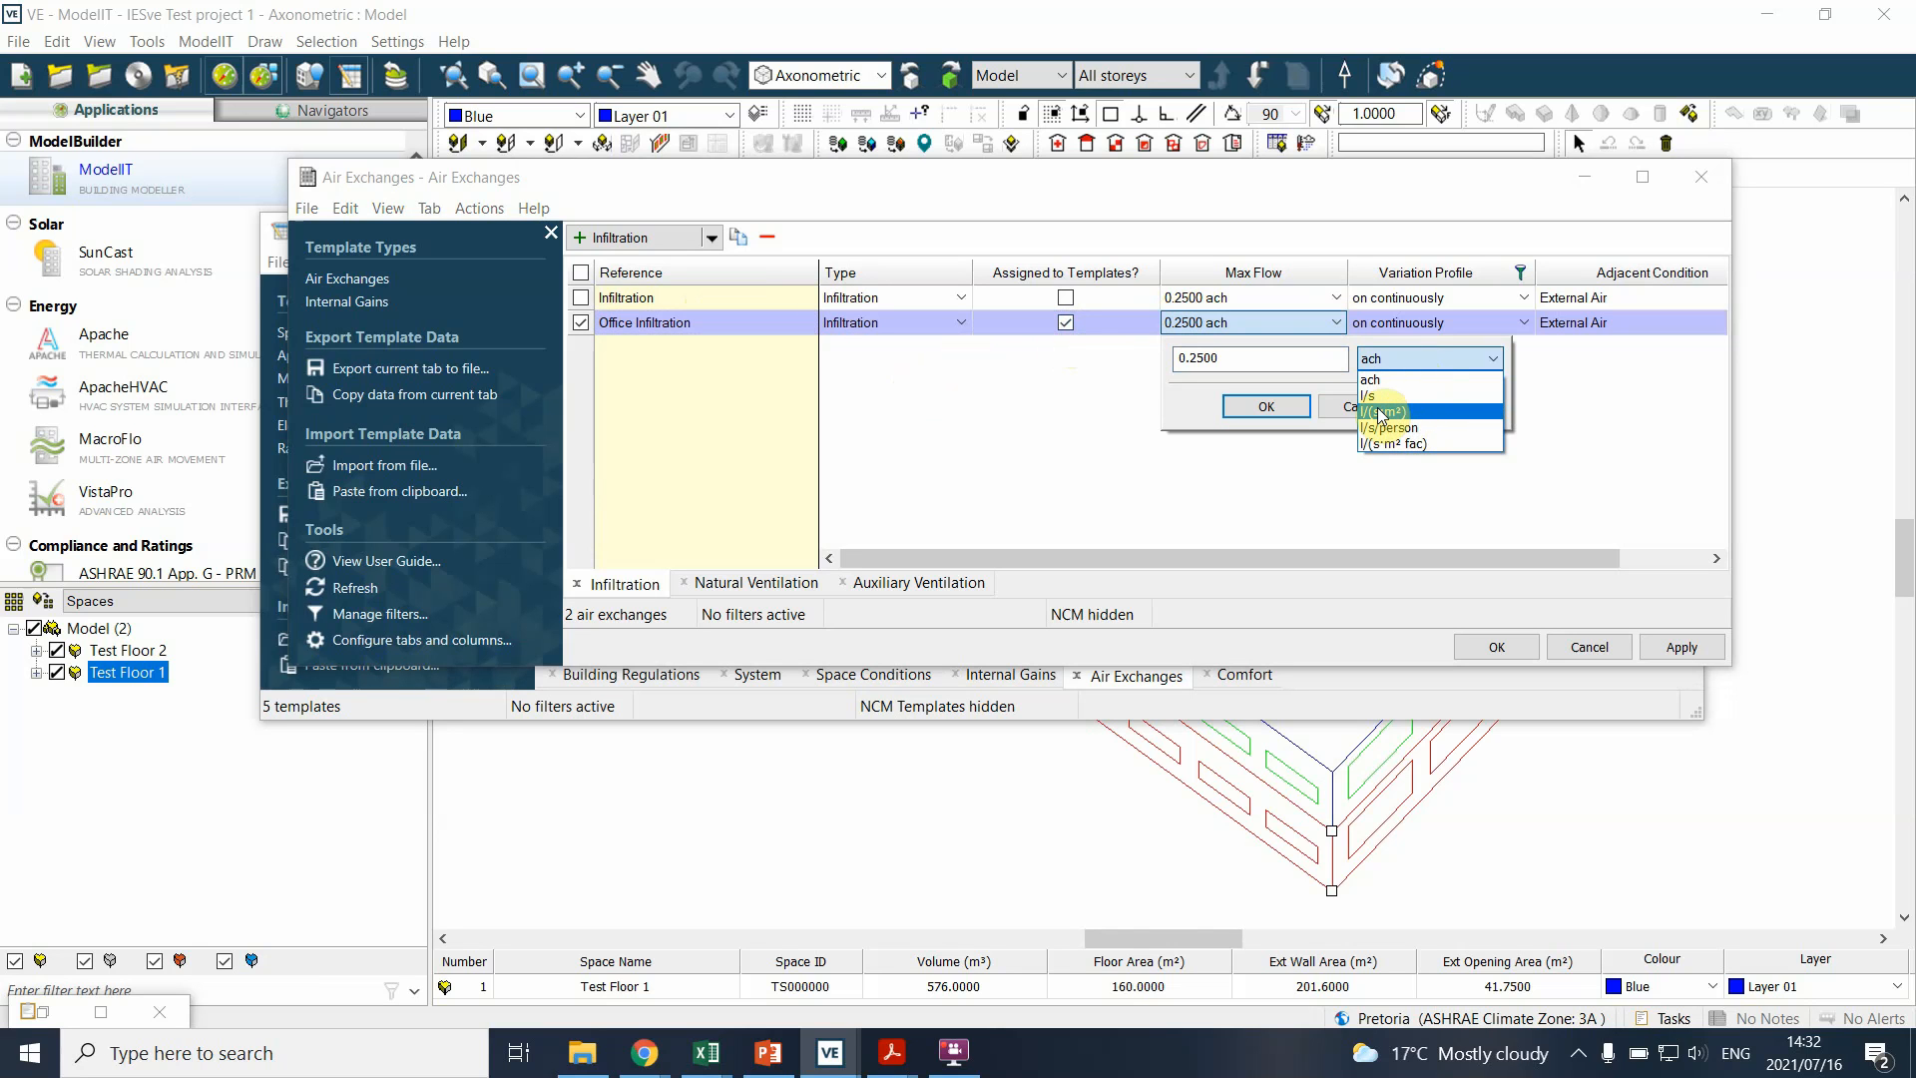
pyautogui.click(1381, 412)
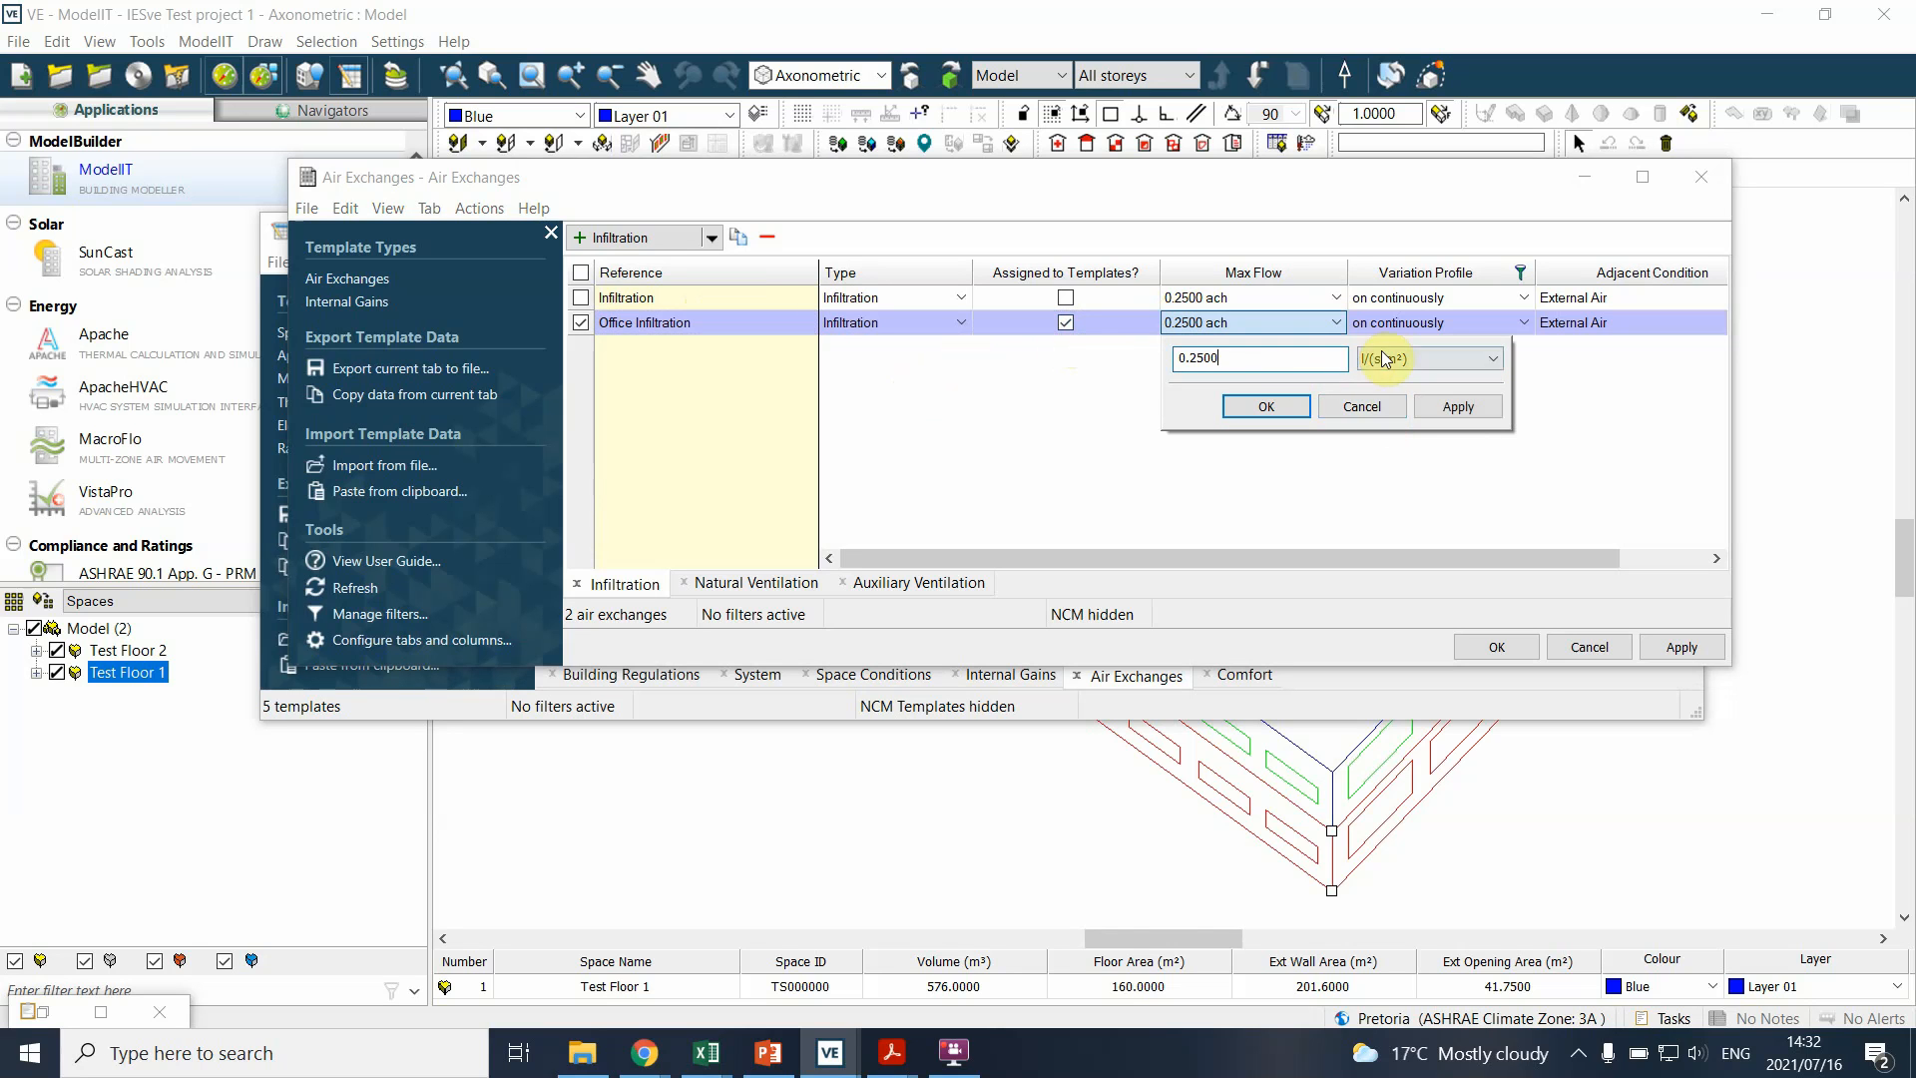
pyautogui.click(1371, 361)
pyautogui.click(1382, 379)
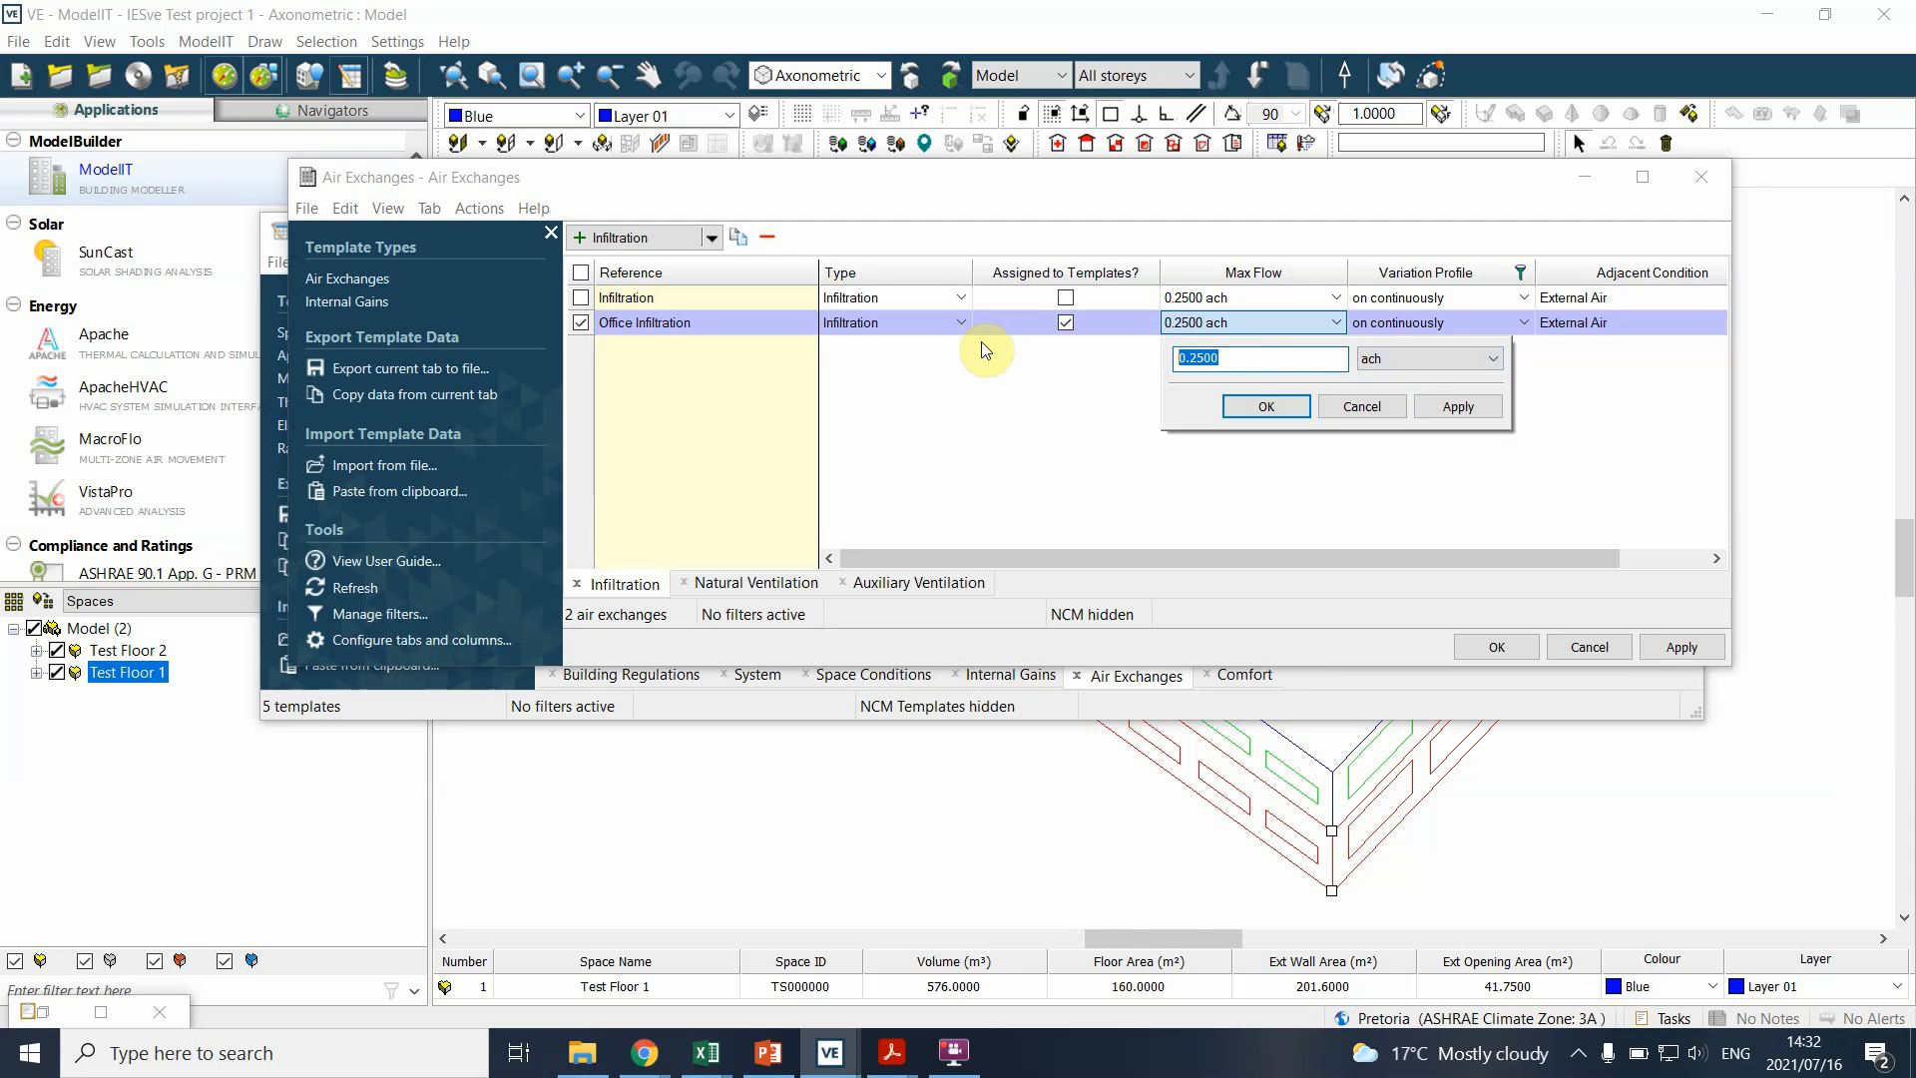
pyautogui.click(1374, 363)
pyautogui.click(1382, 412)
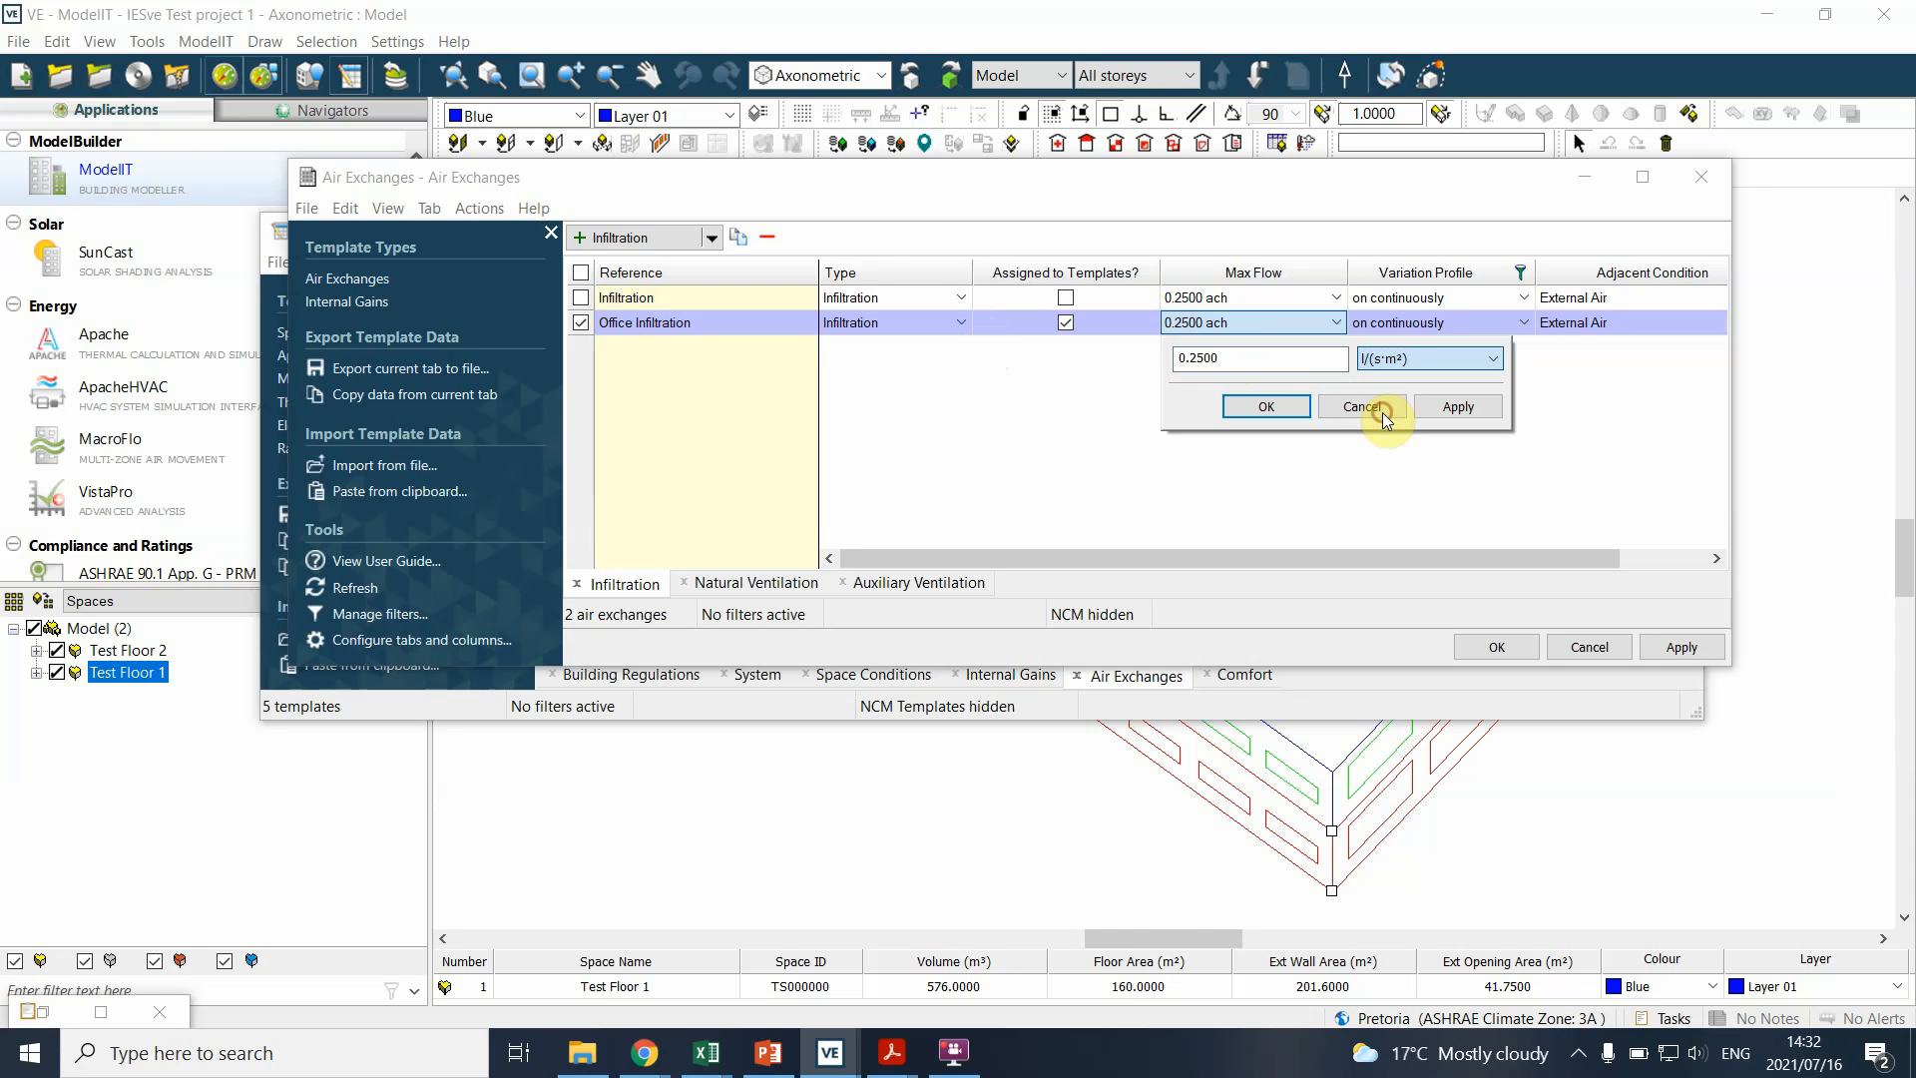
pyautogui.doubleClick(1253, 365)
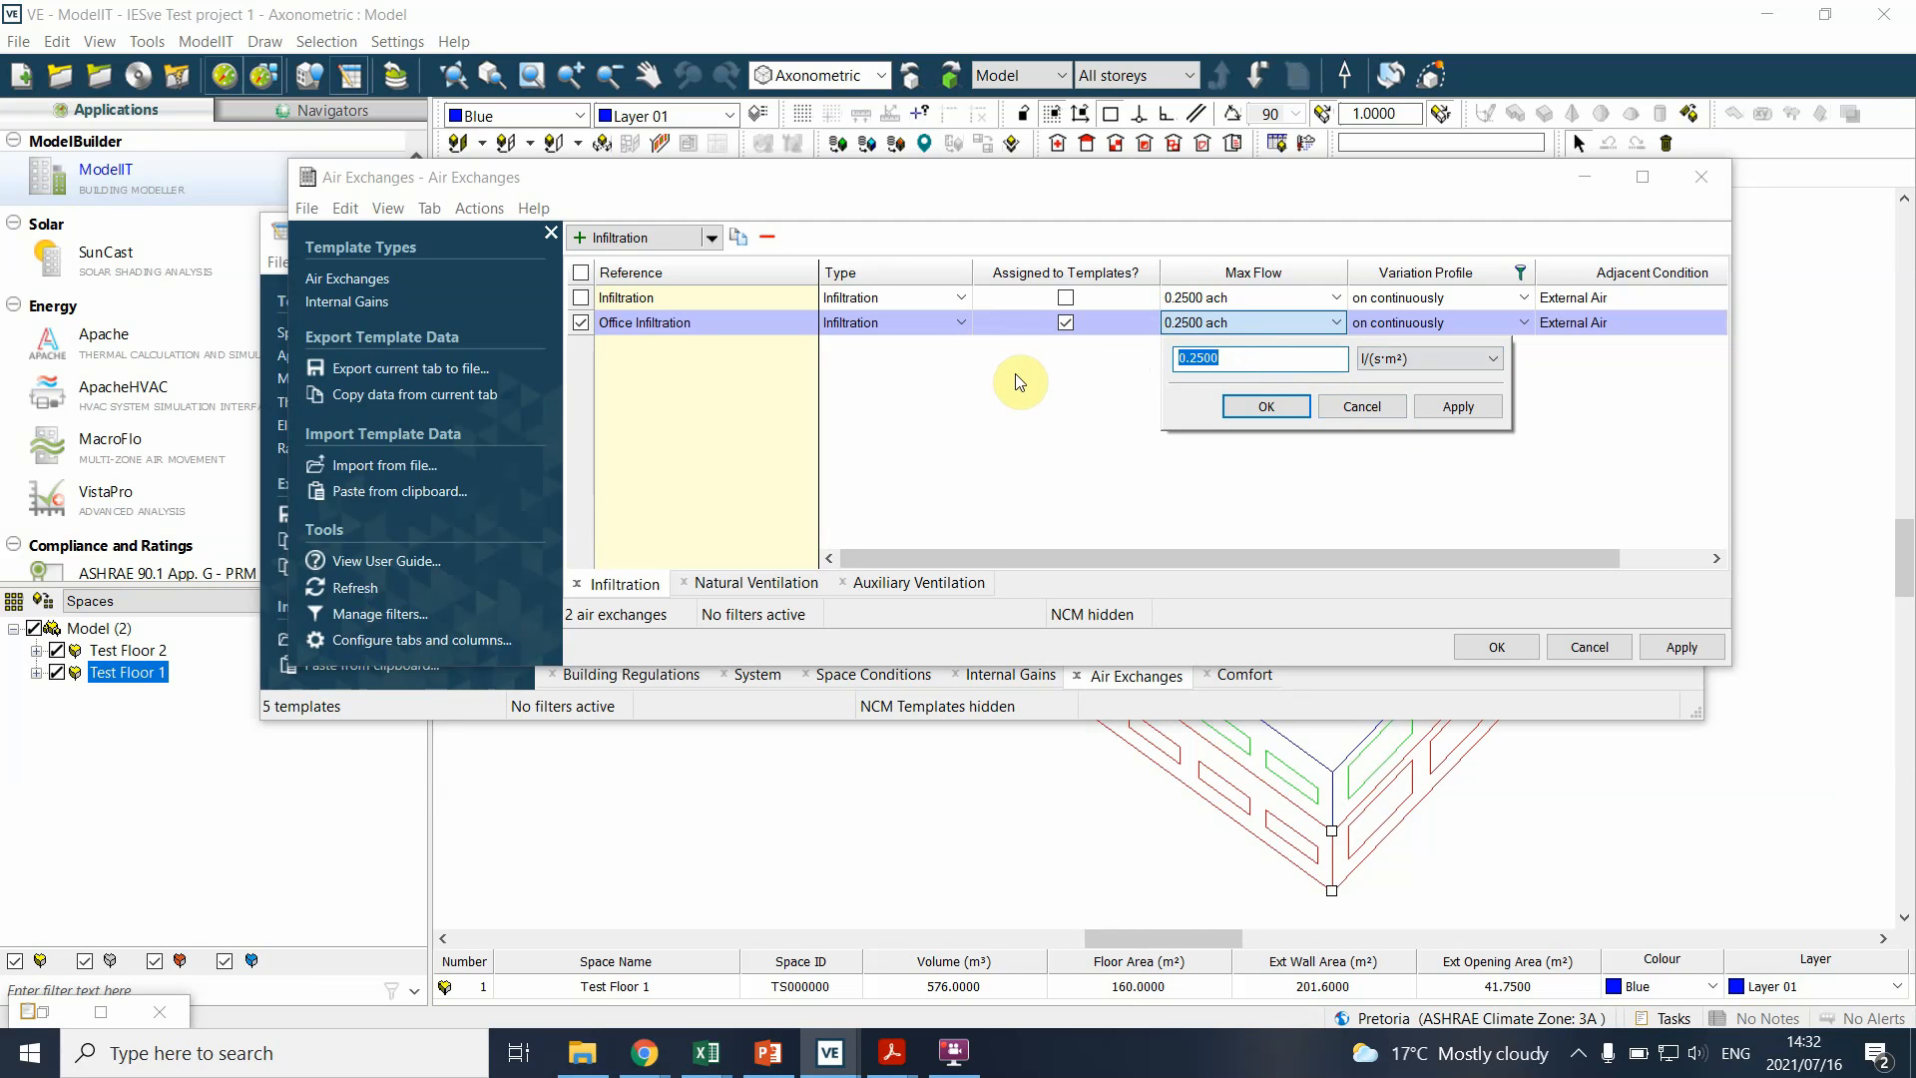
pyautogui.write('0.25')
pyautogui.click(1457, 408)
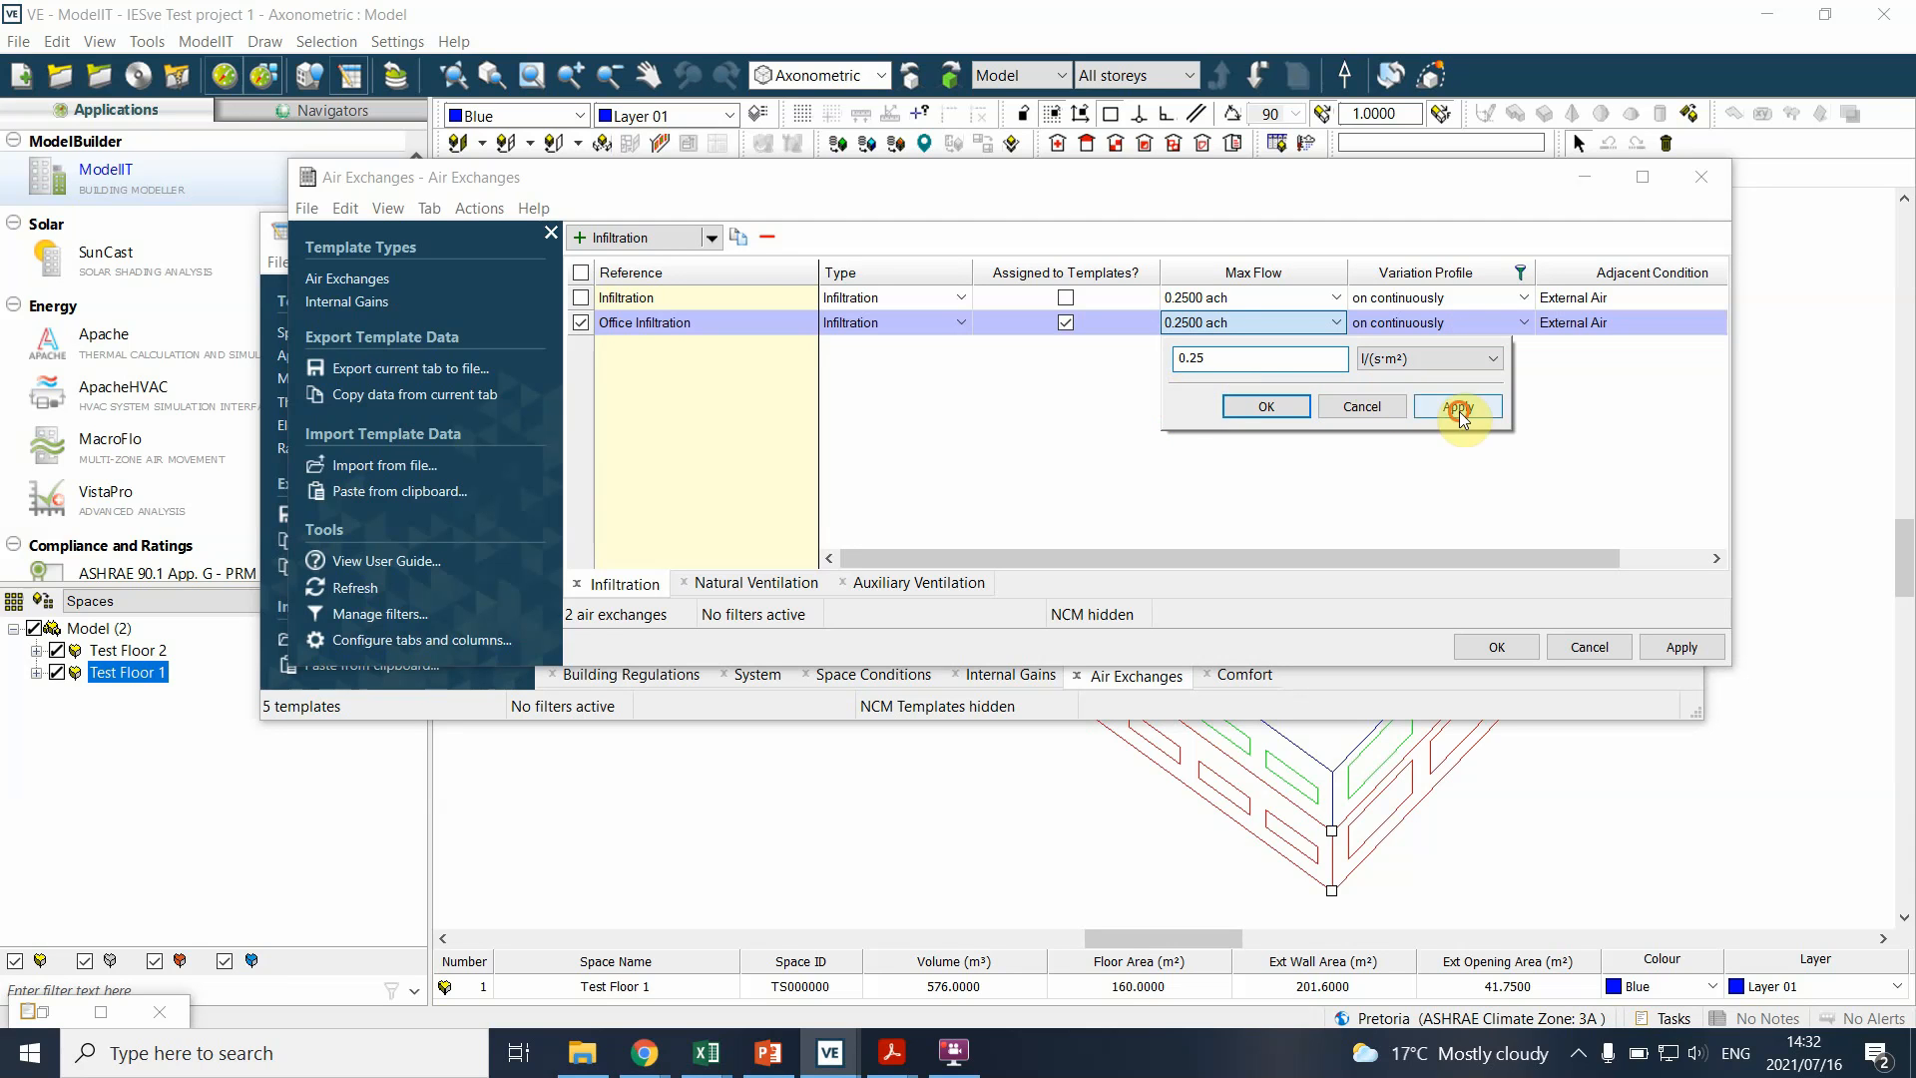
pyautogui.click(1233, 406)
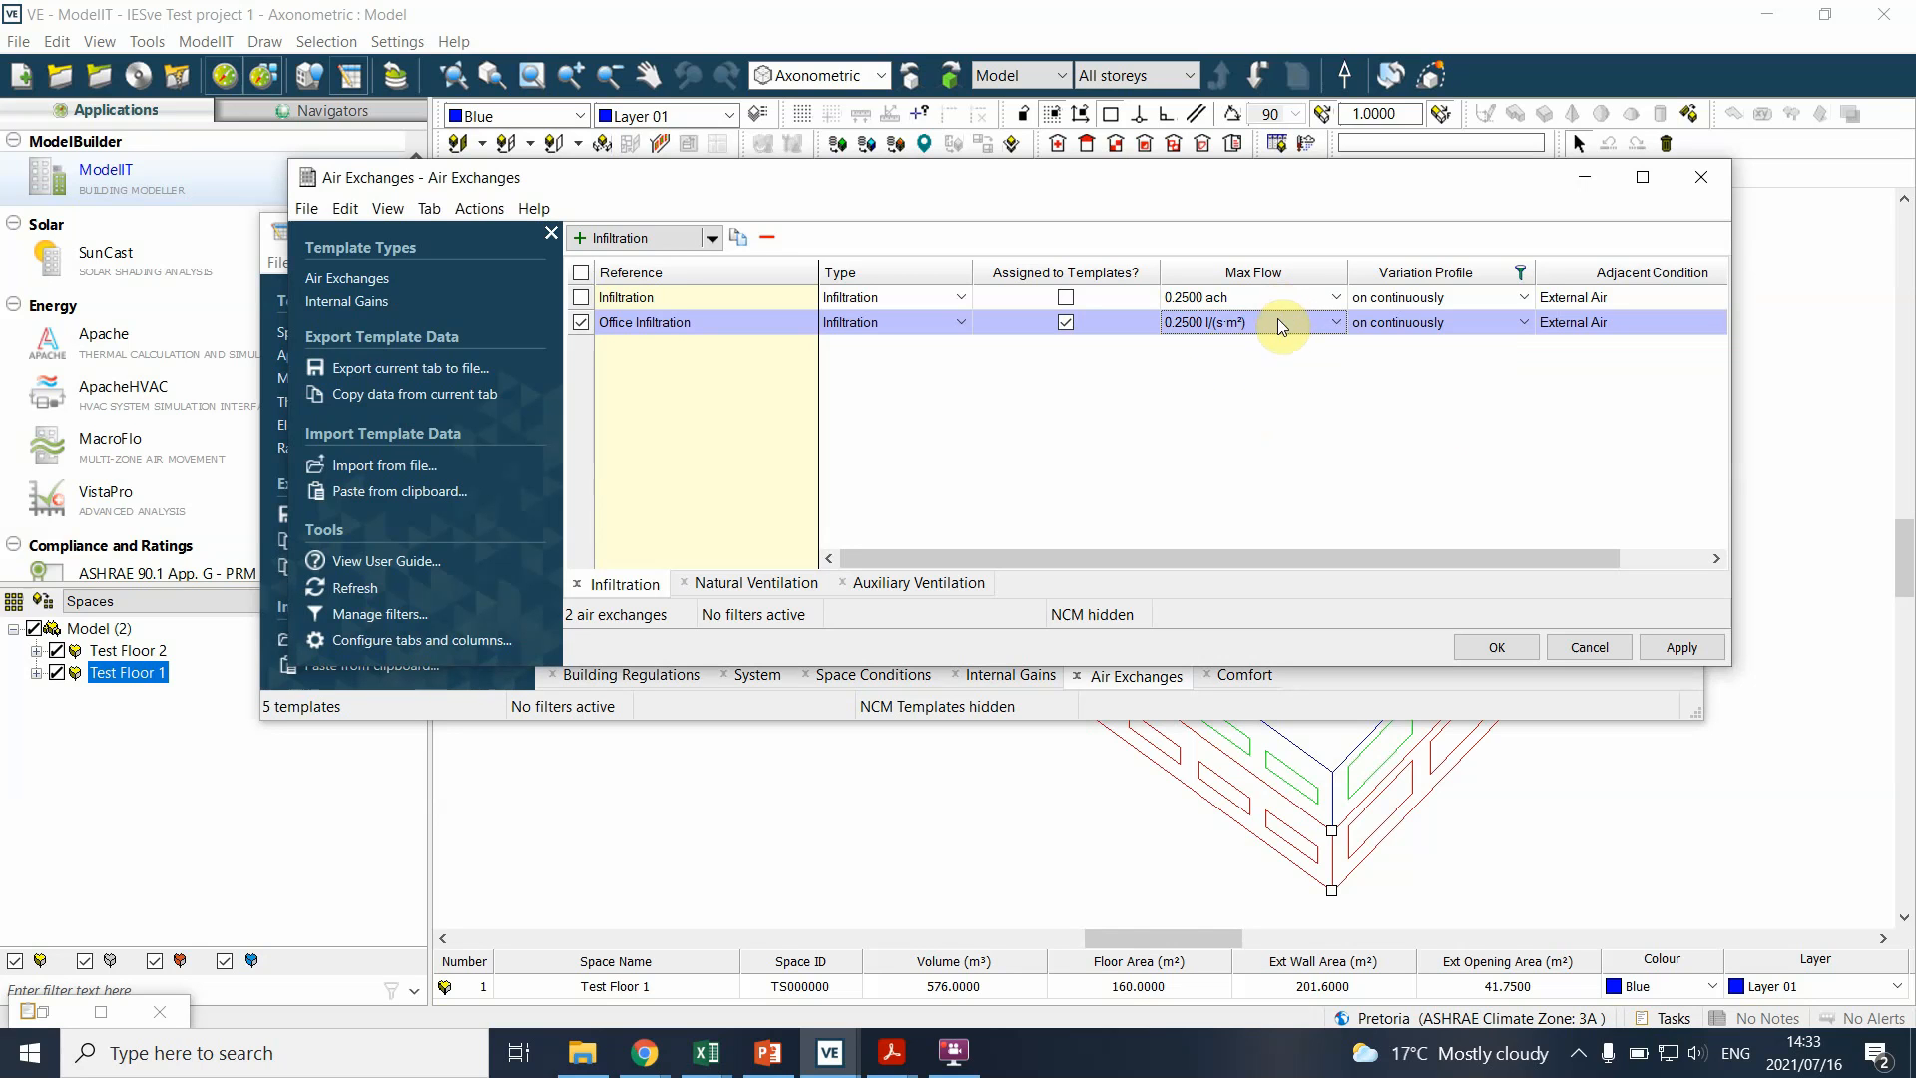
# - Keep Office Infiltration's variation profile as on continuously and select External Air as its adjacent condition
pyautogui.click(1397, 325)
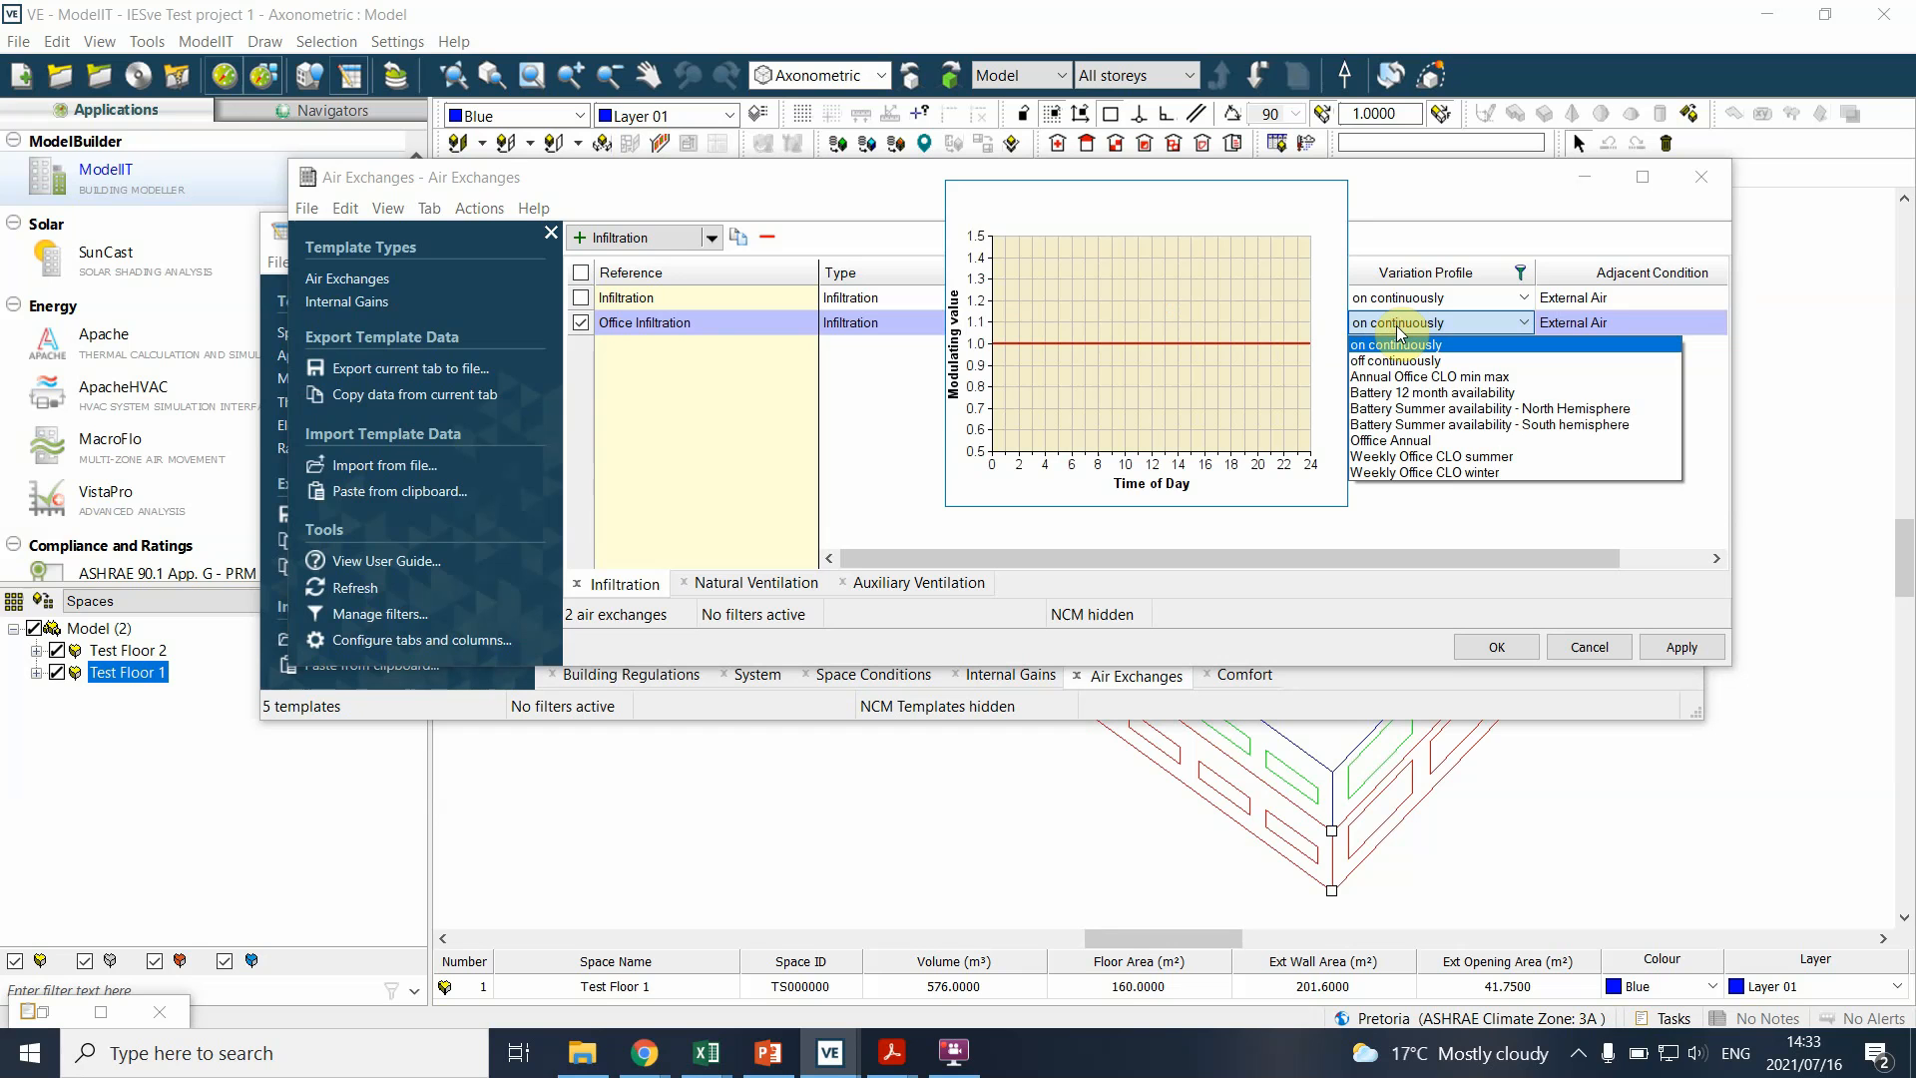
pyautogui.click(1396, 325)
pyautogui.click(1397, 325)
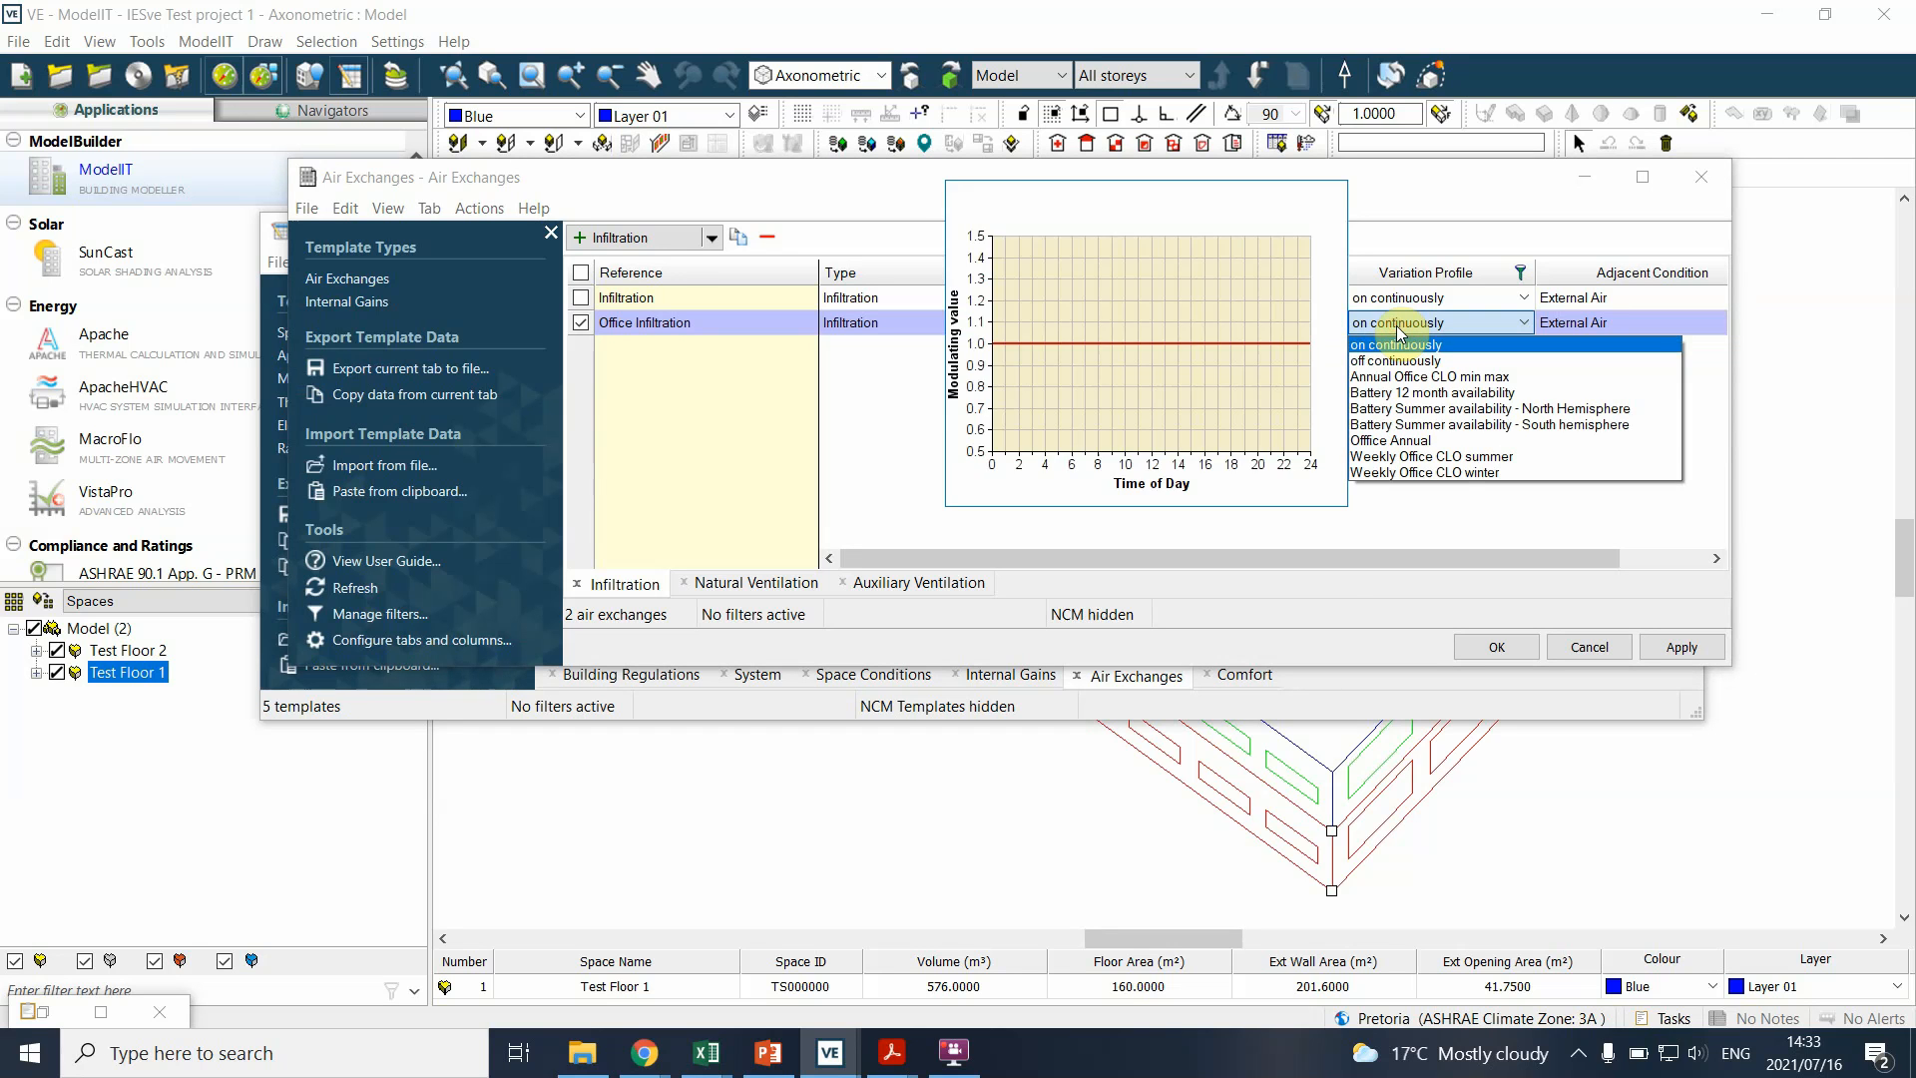
pyautogui.click(1587, 526)
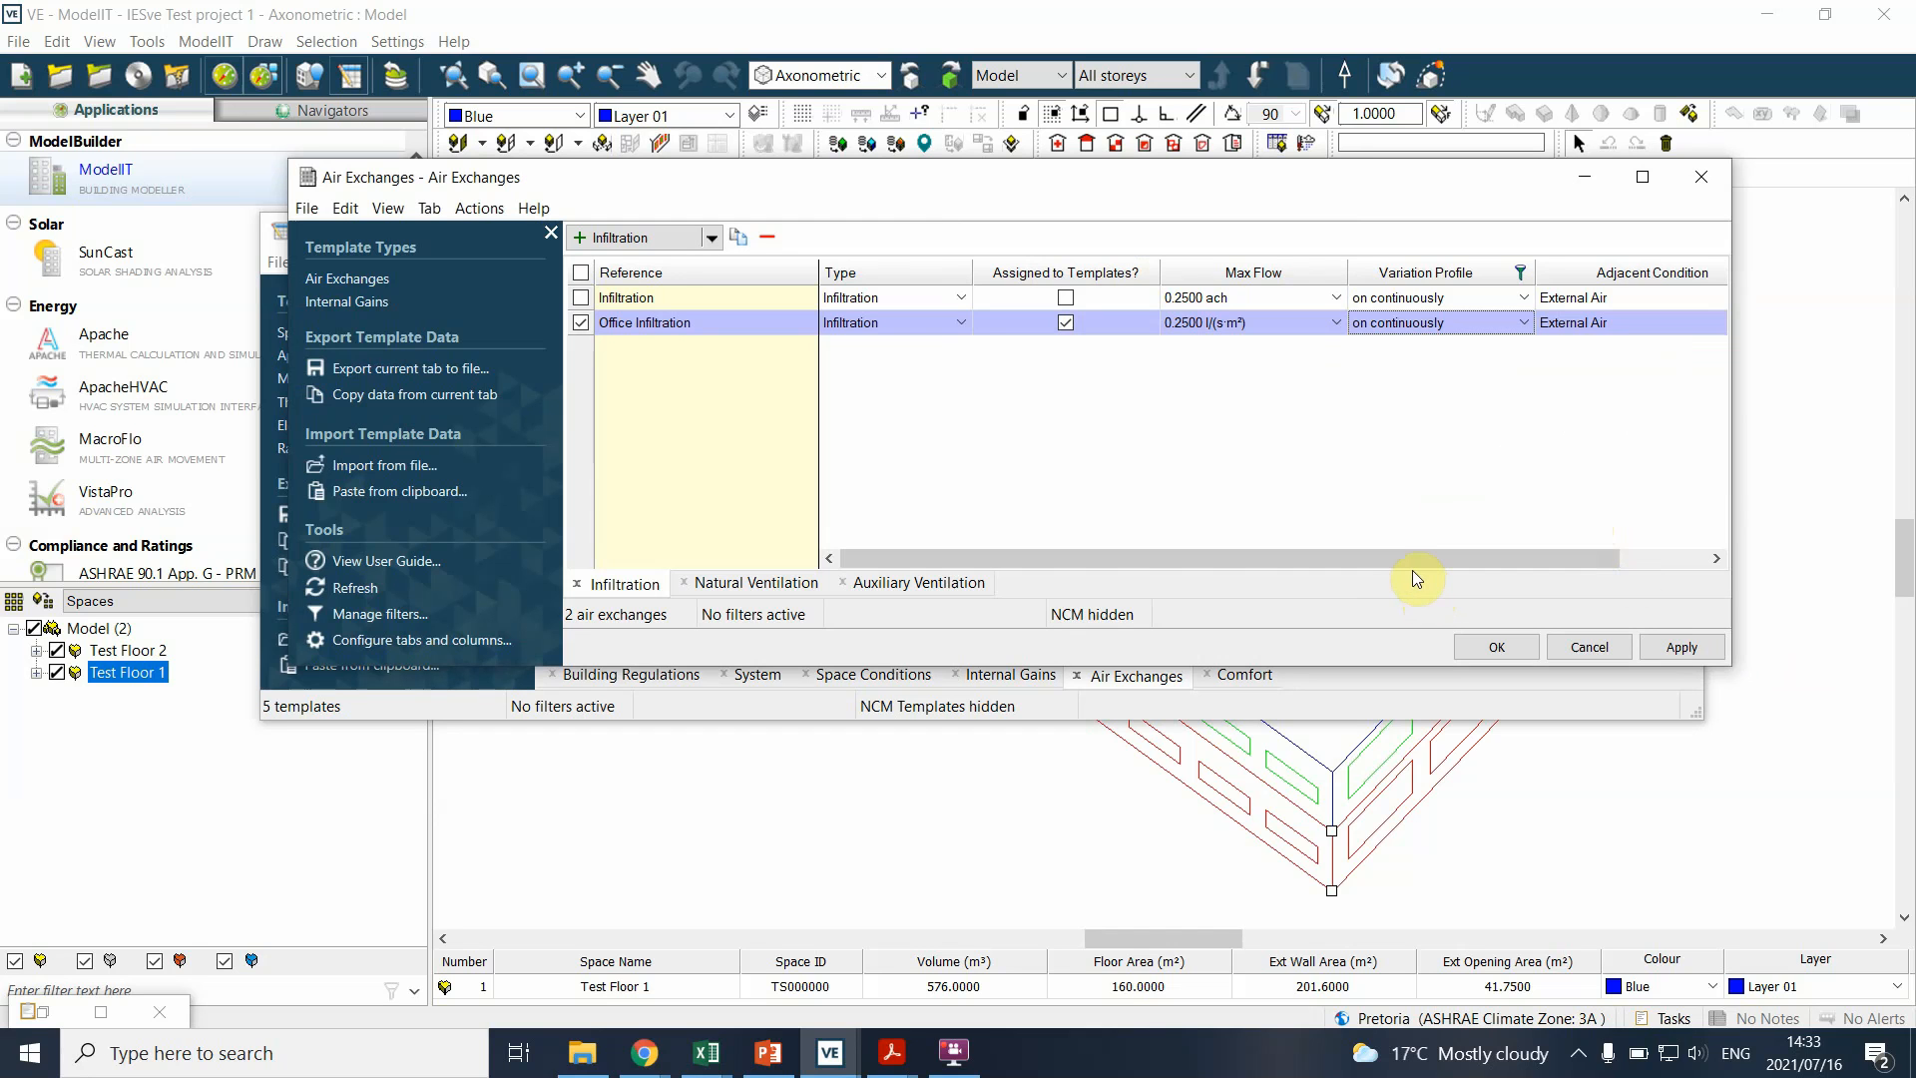
pyautogui.moveTo(1415, 558); pyautogui.dragTo(1501, 563)
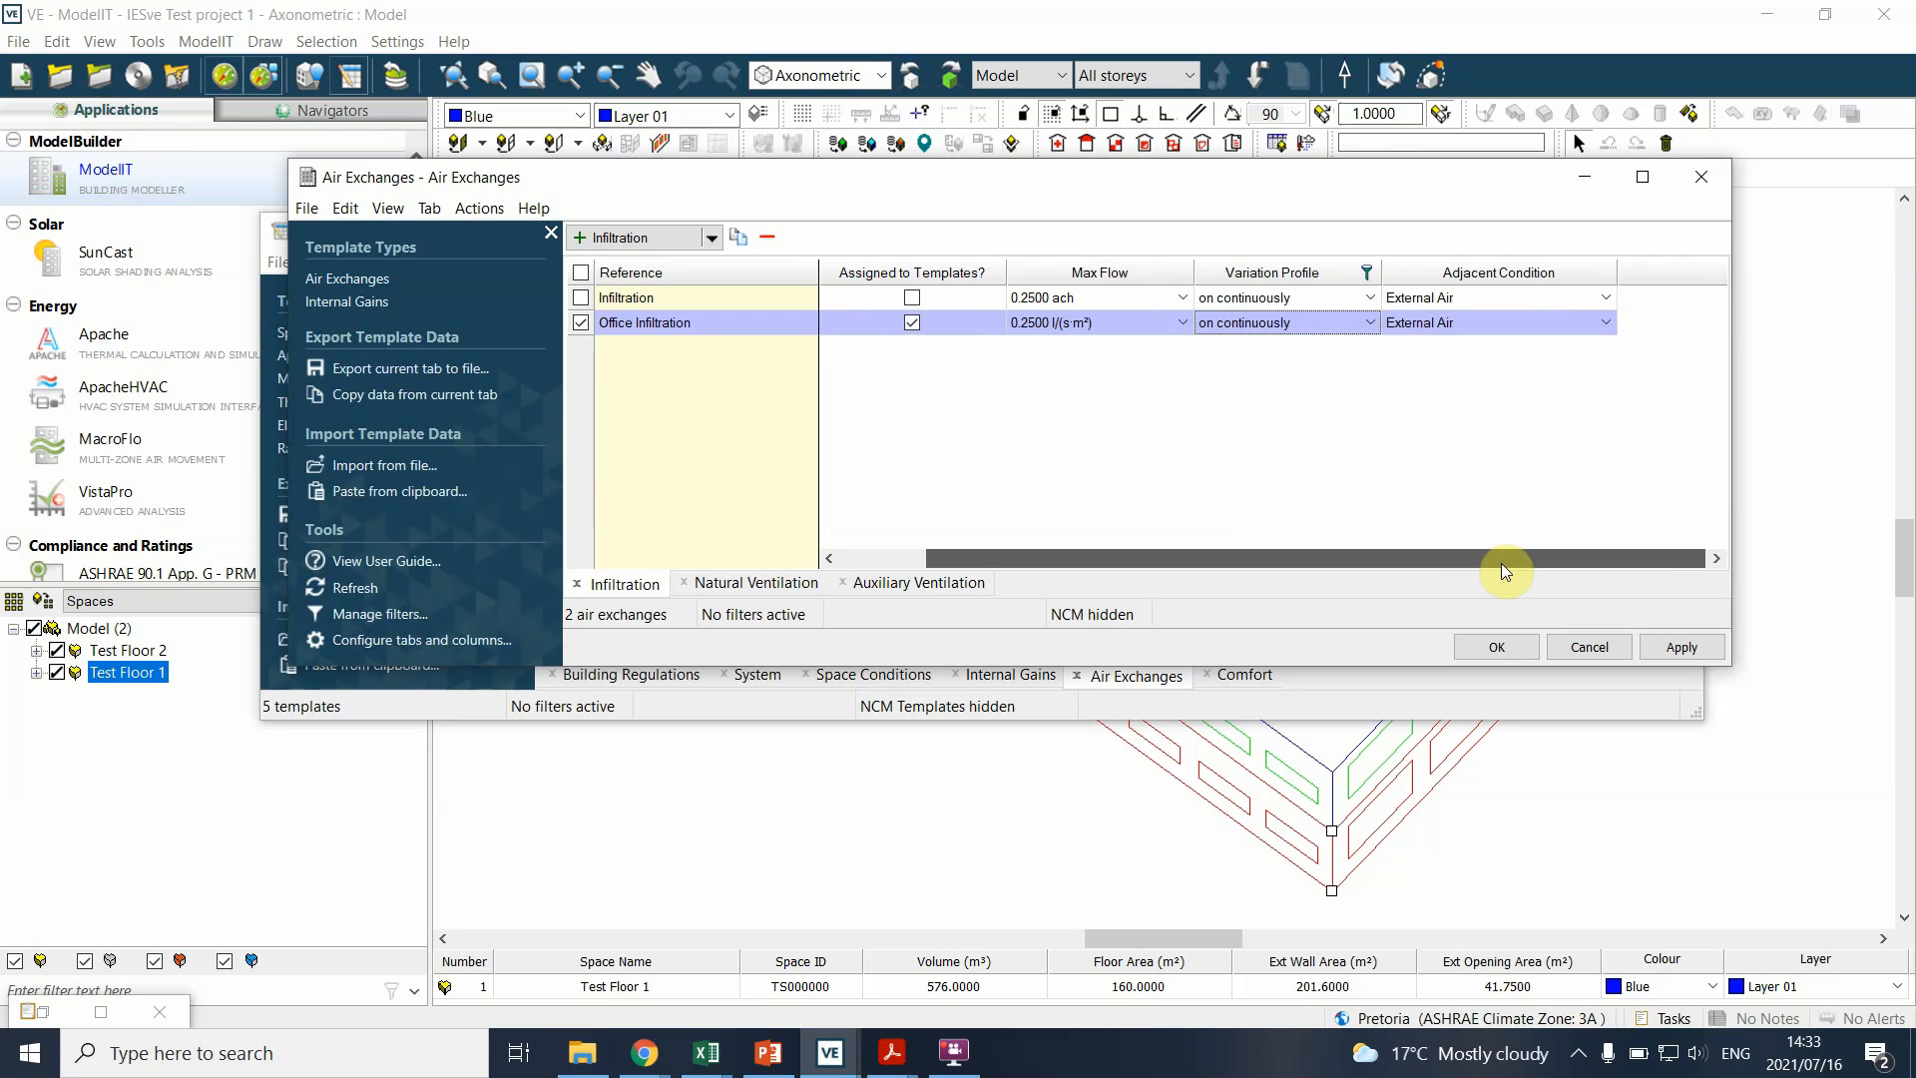
pyautogui.click(1506, 323)
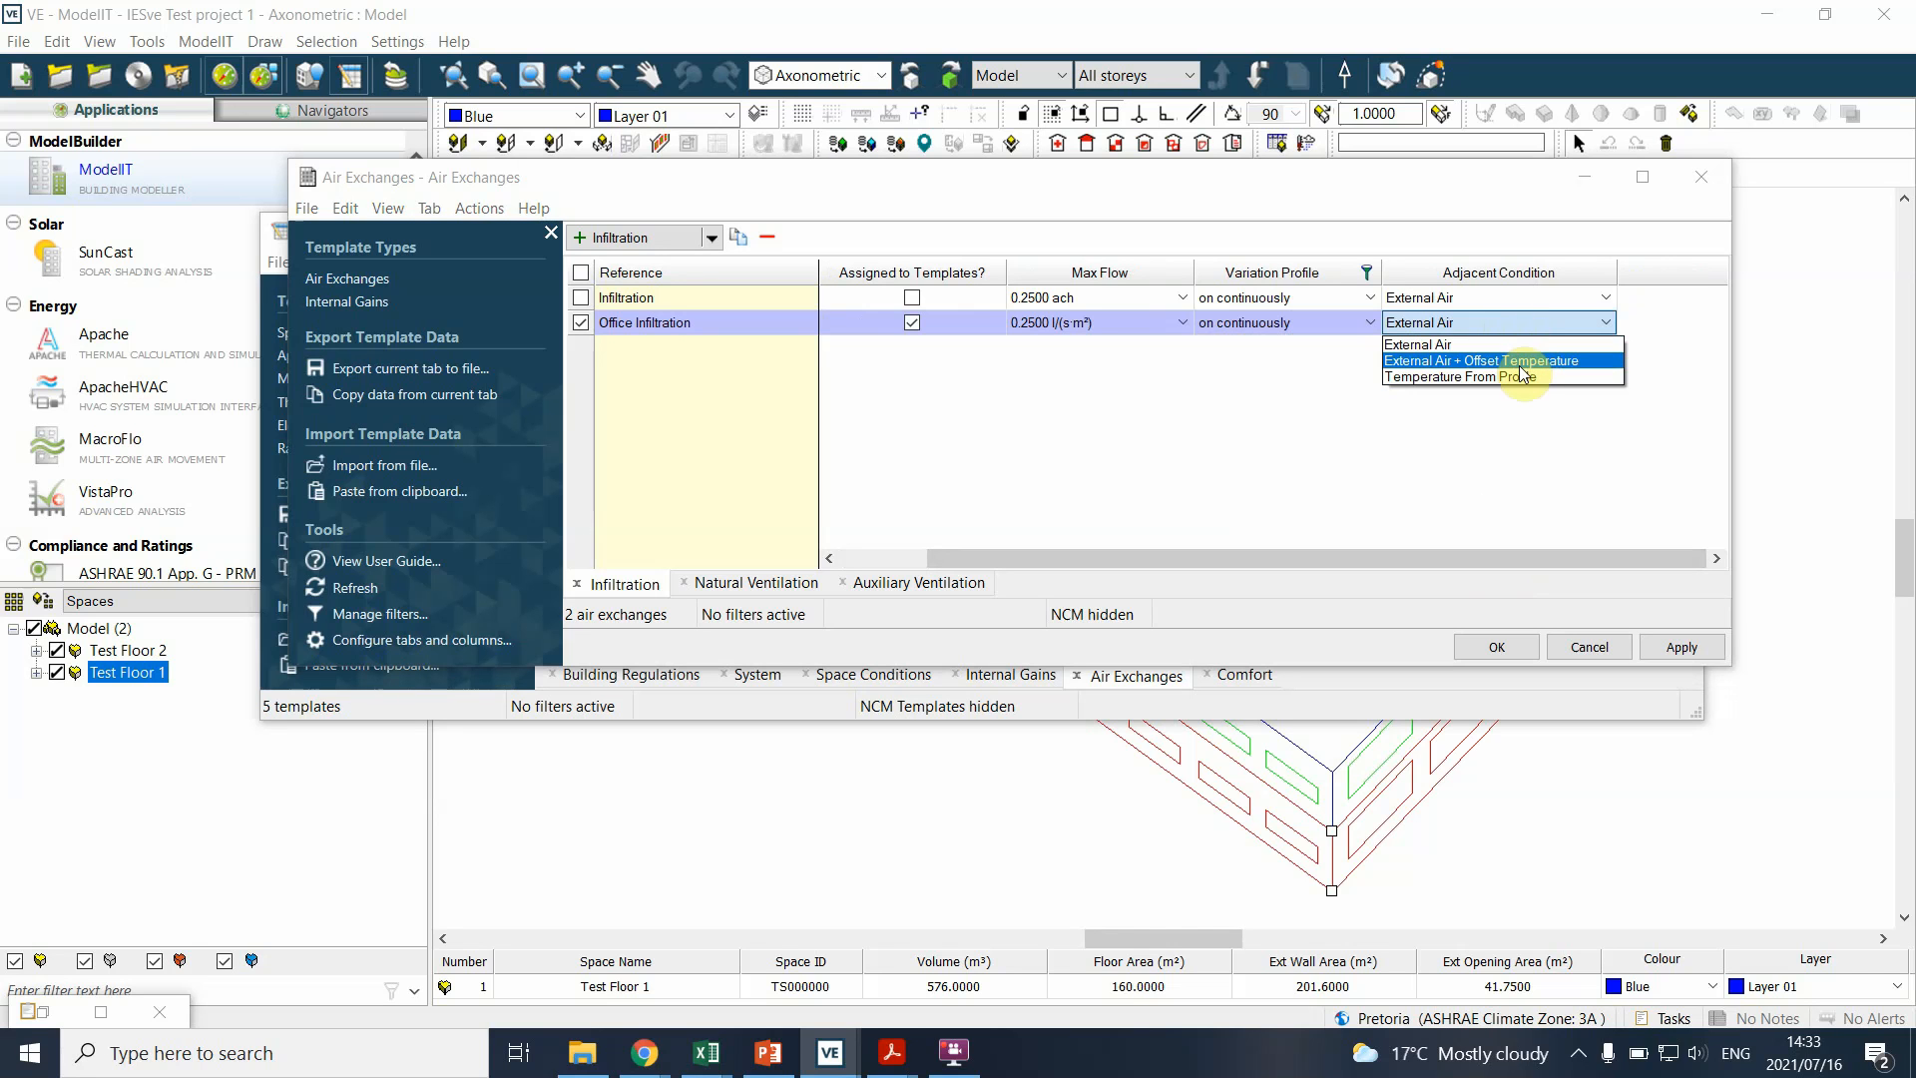
pyautogui.click(1483, 347)
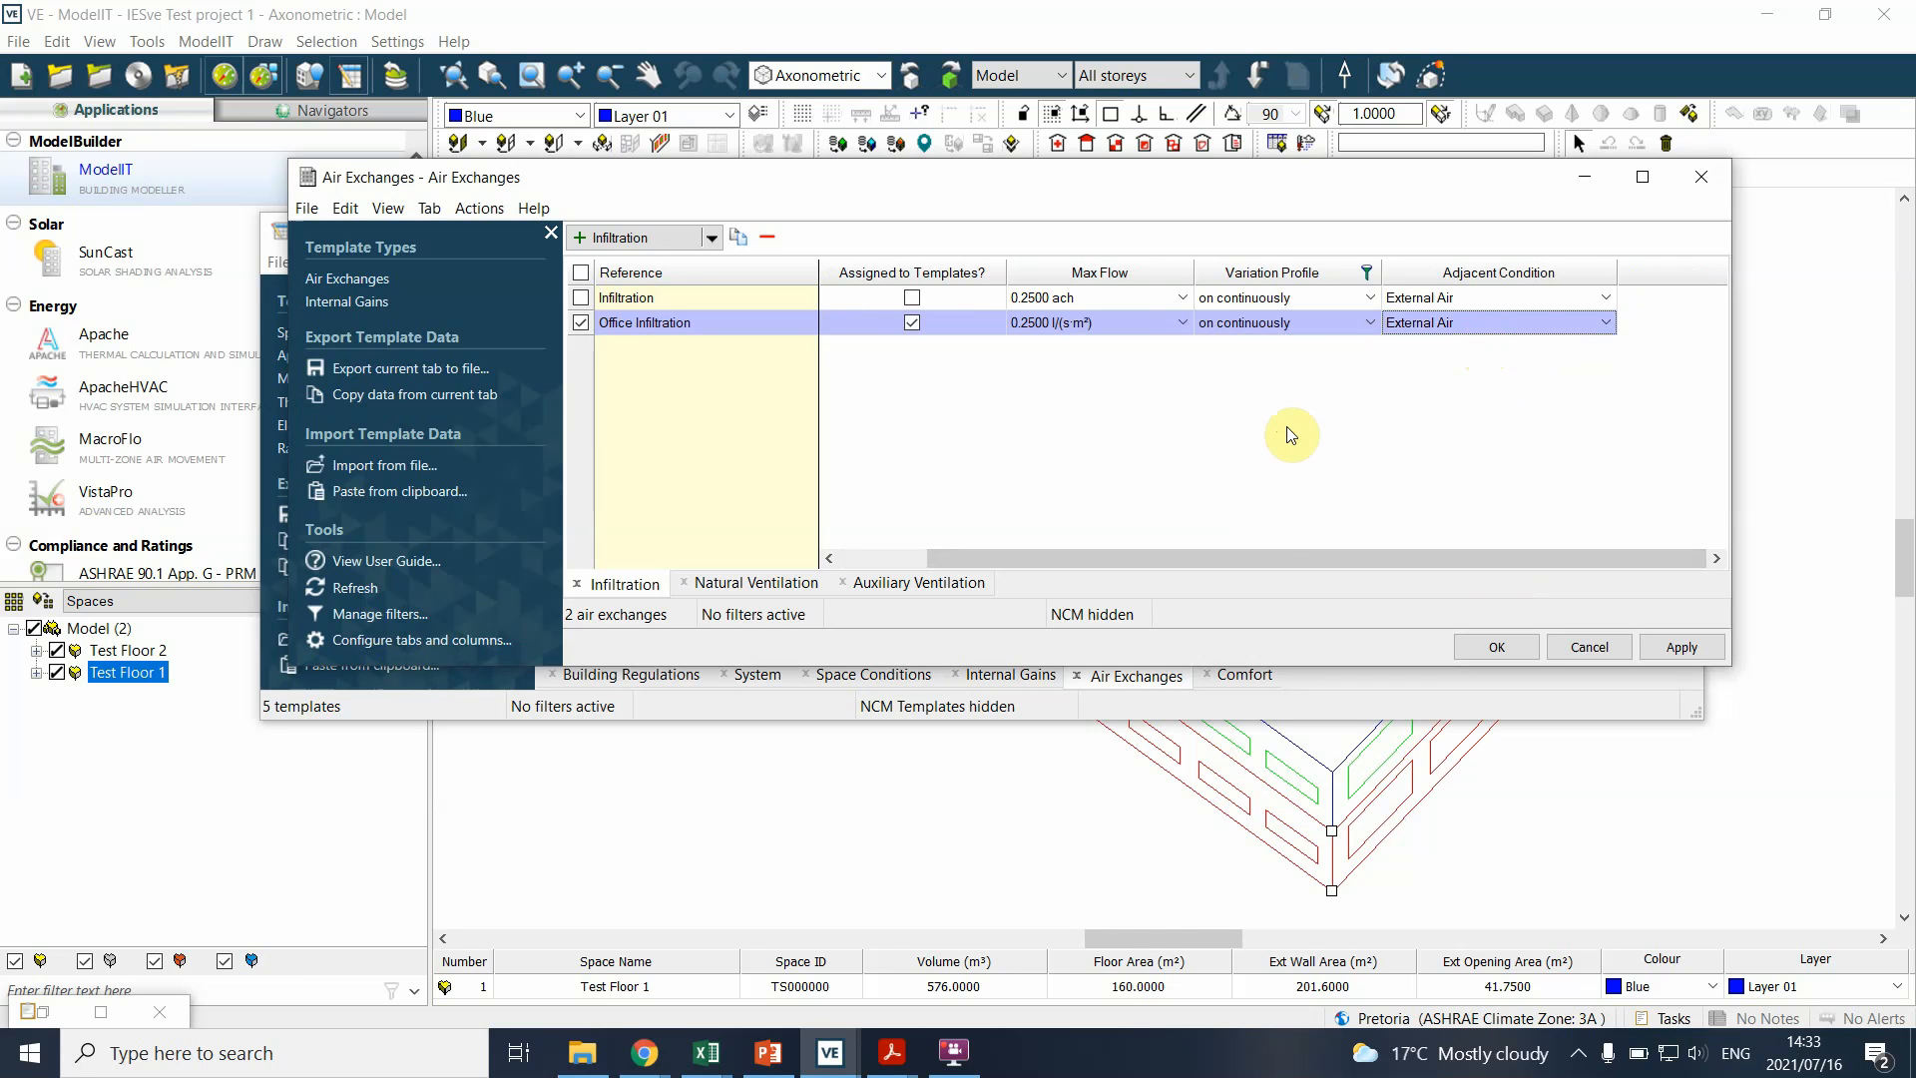
pyautogui.moveTo(1218, 555); pyautogui.dragTo(1002, 561)
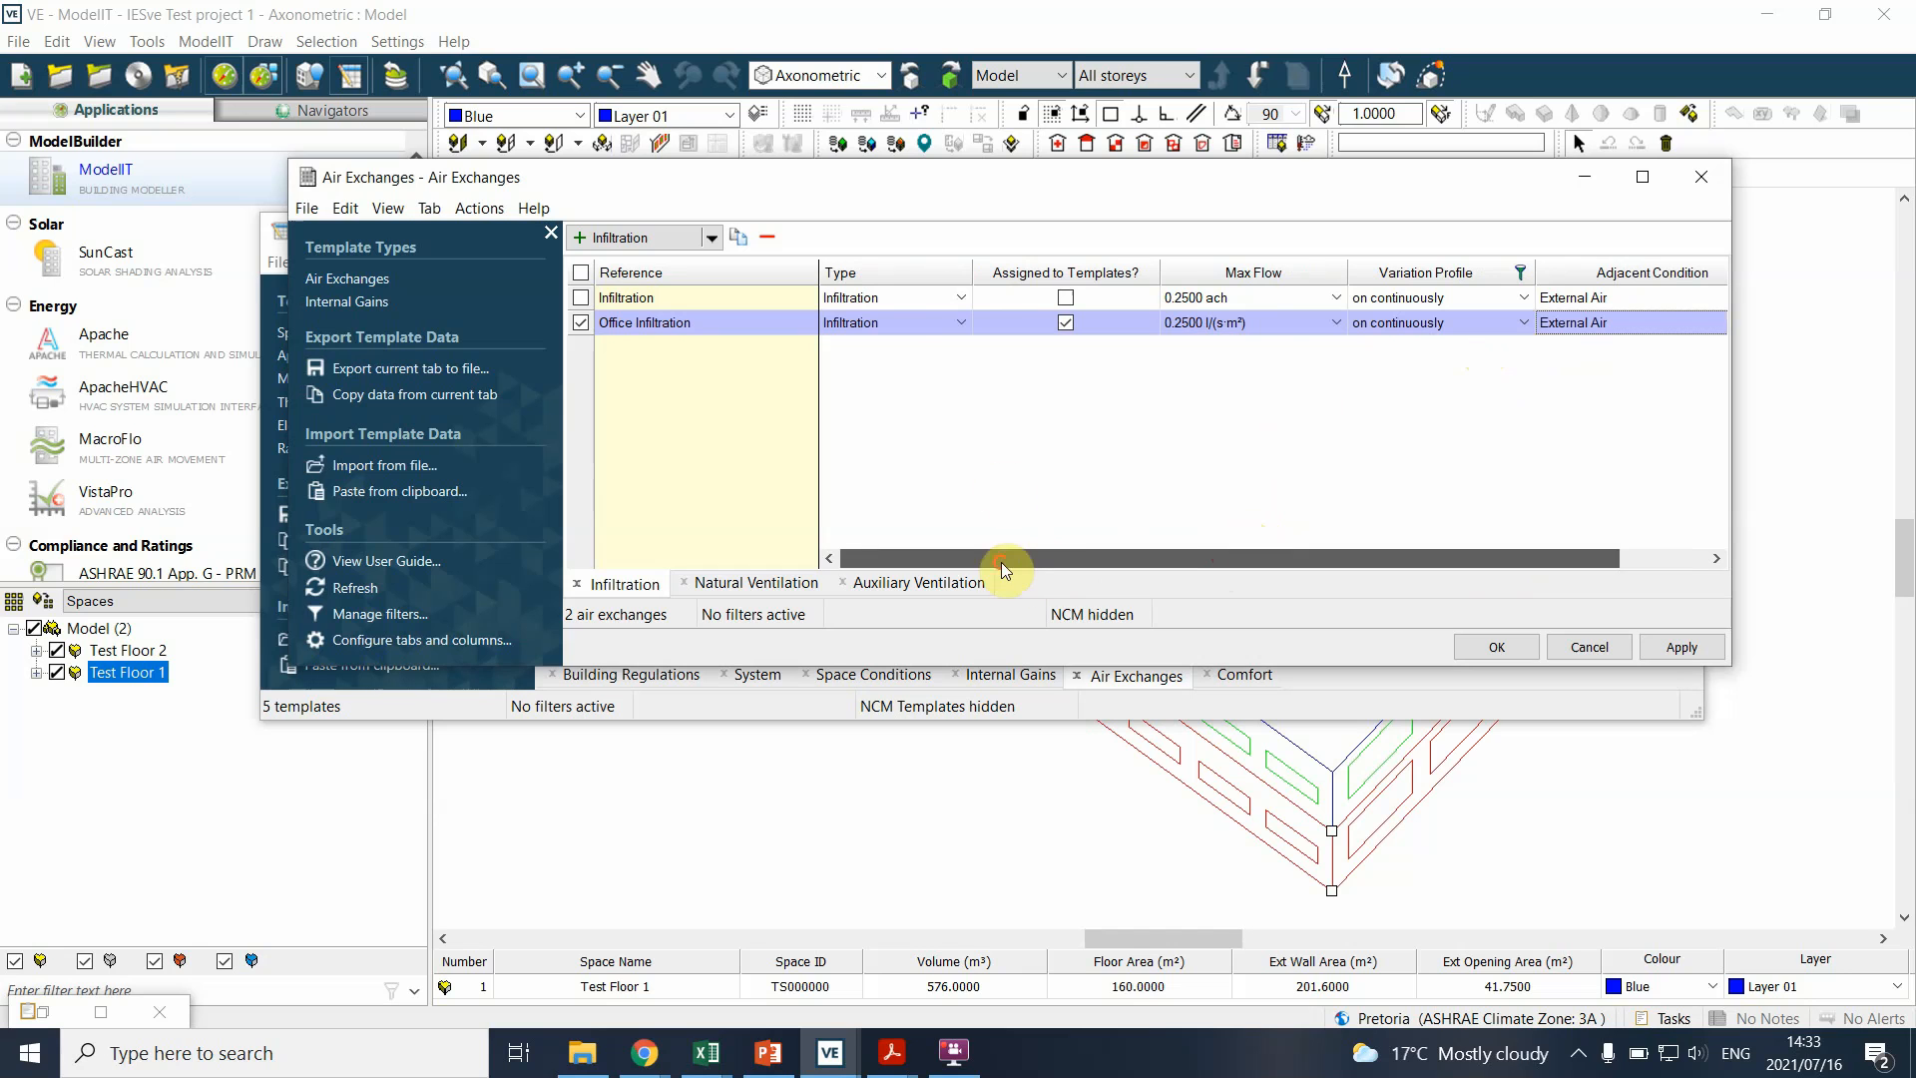
# - Add a natural ventilation air exchange and name it "Office Natural ventilation"
pyautogui.click(735, 584)
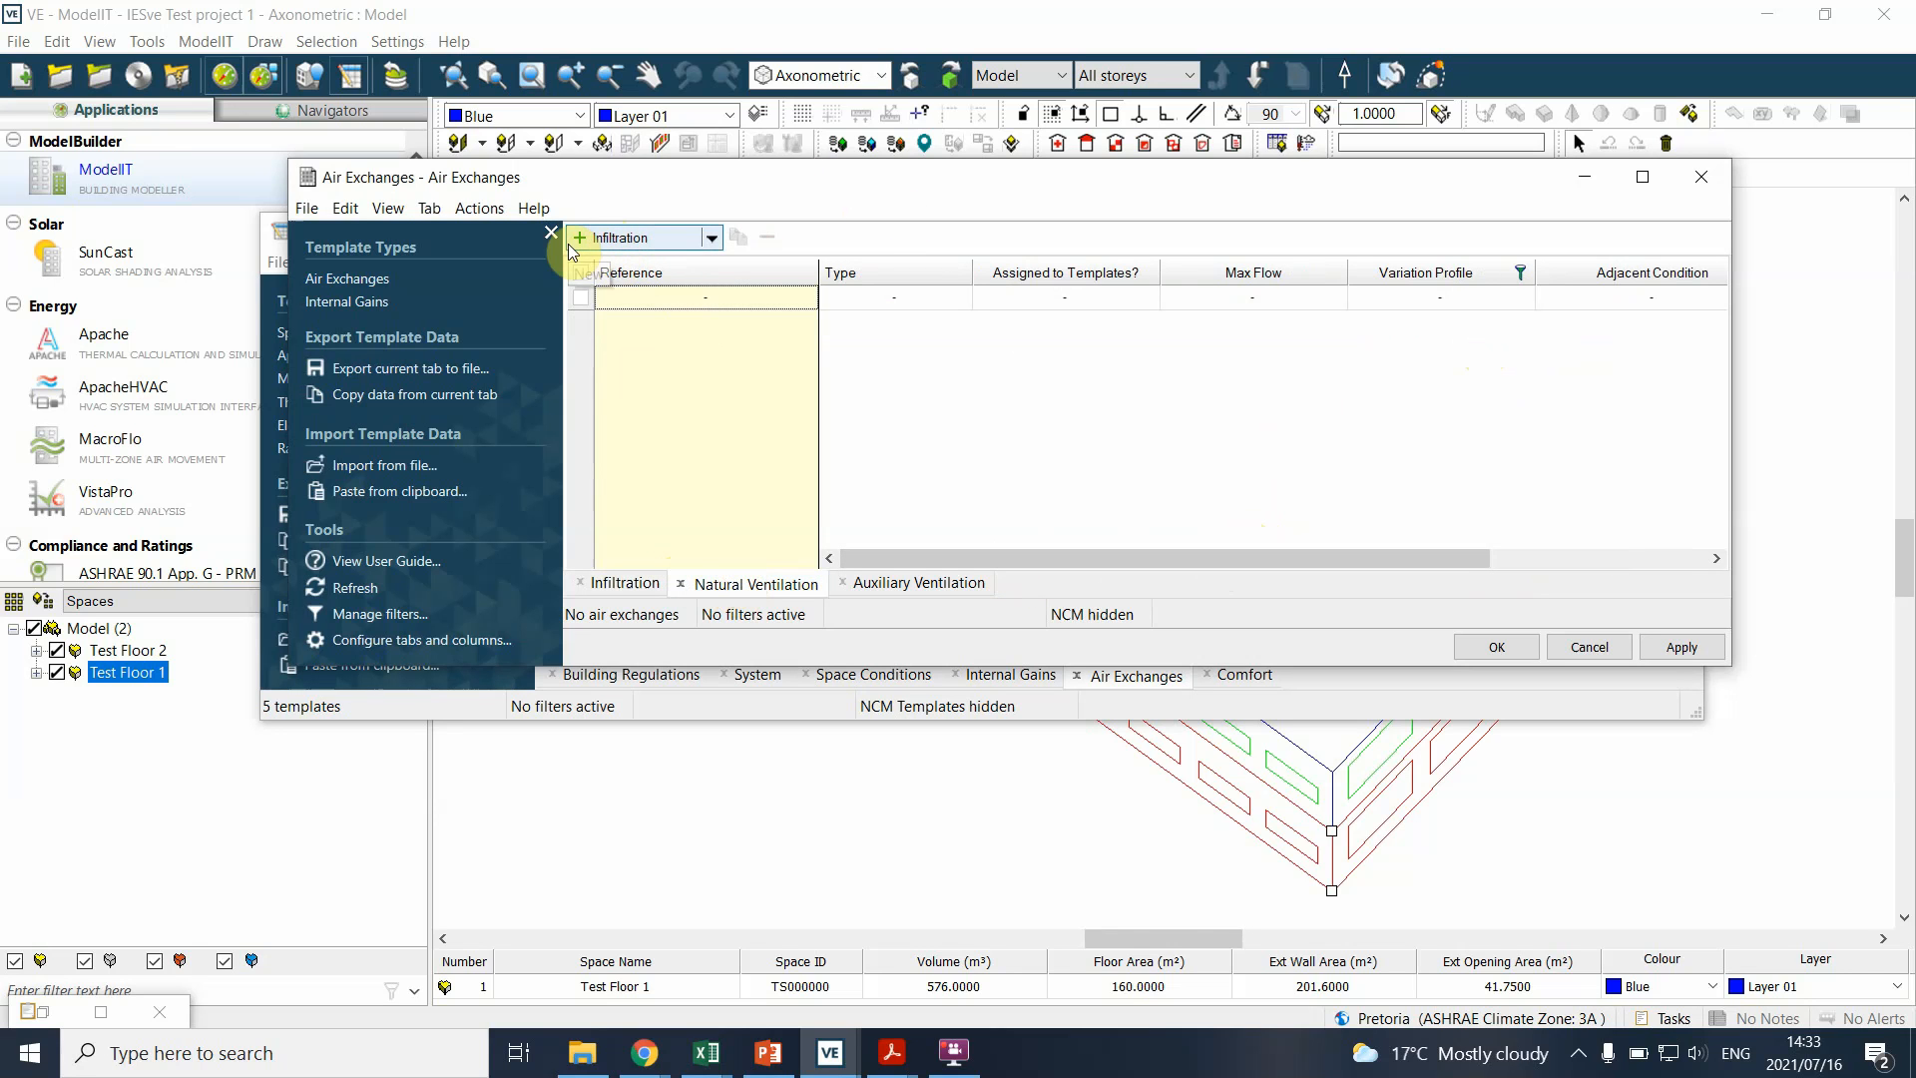
pyautogui.click(719, 244)
pyautogui.click(679, 290)
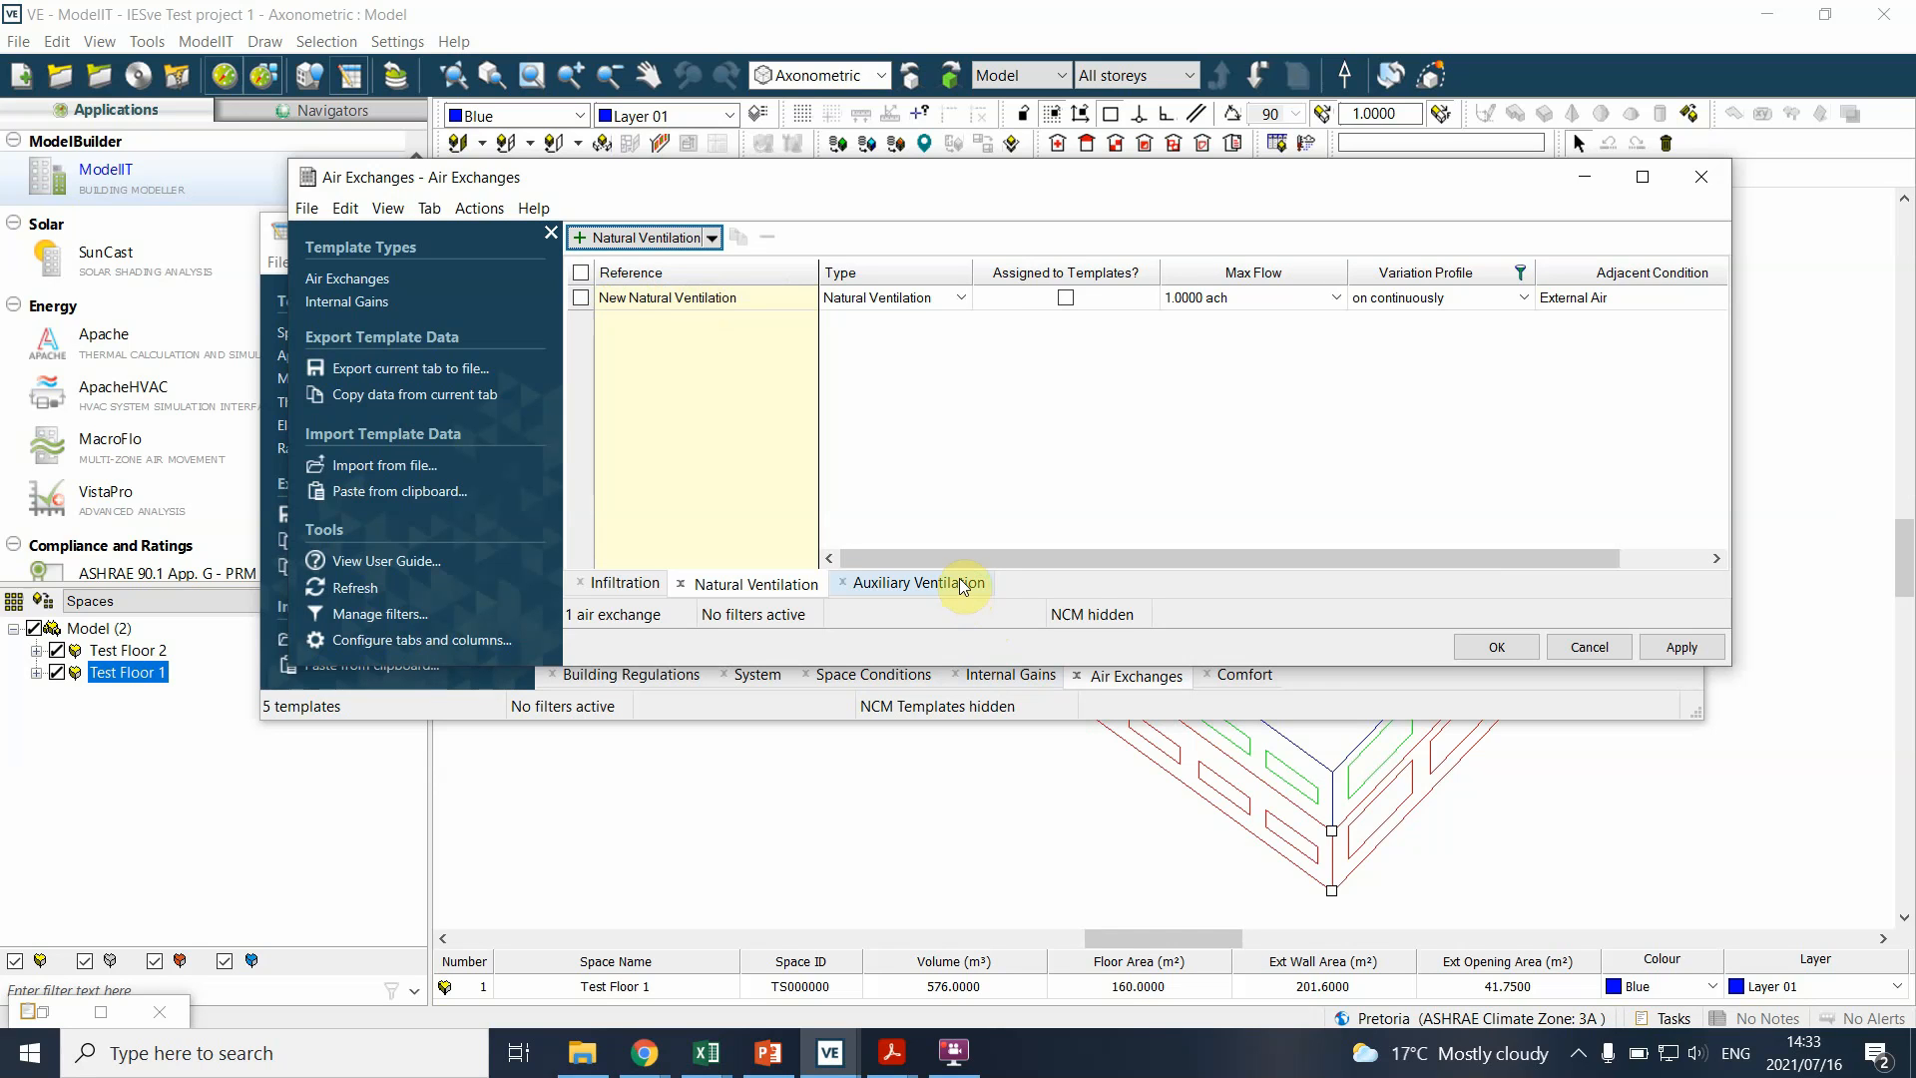
pyautogui.click(670, 299)
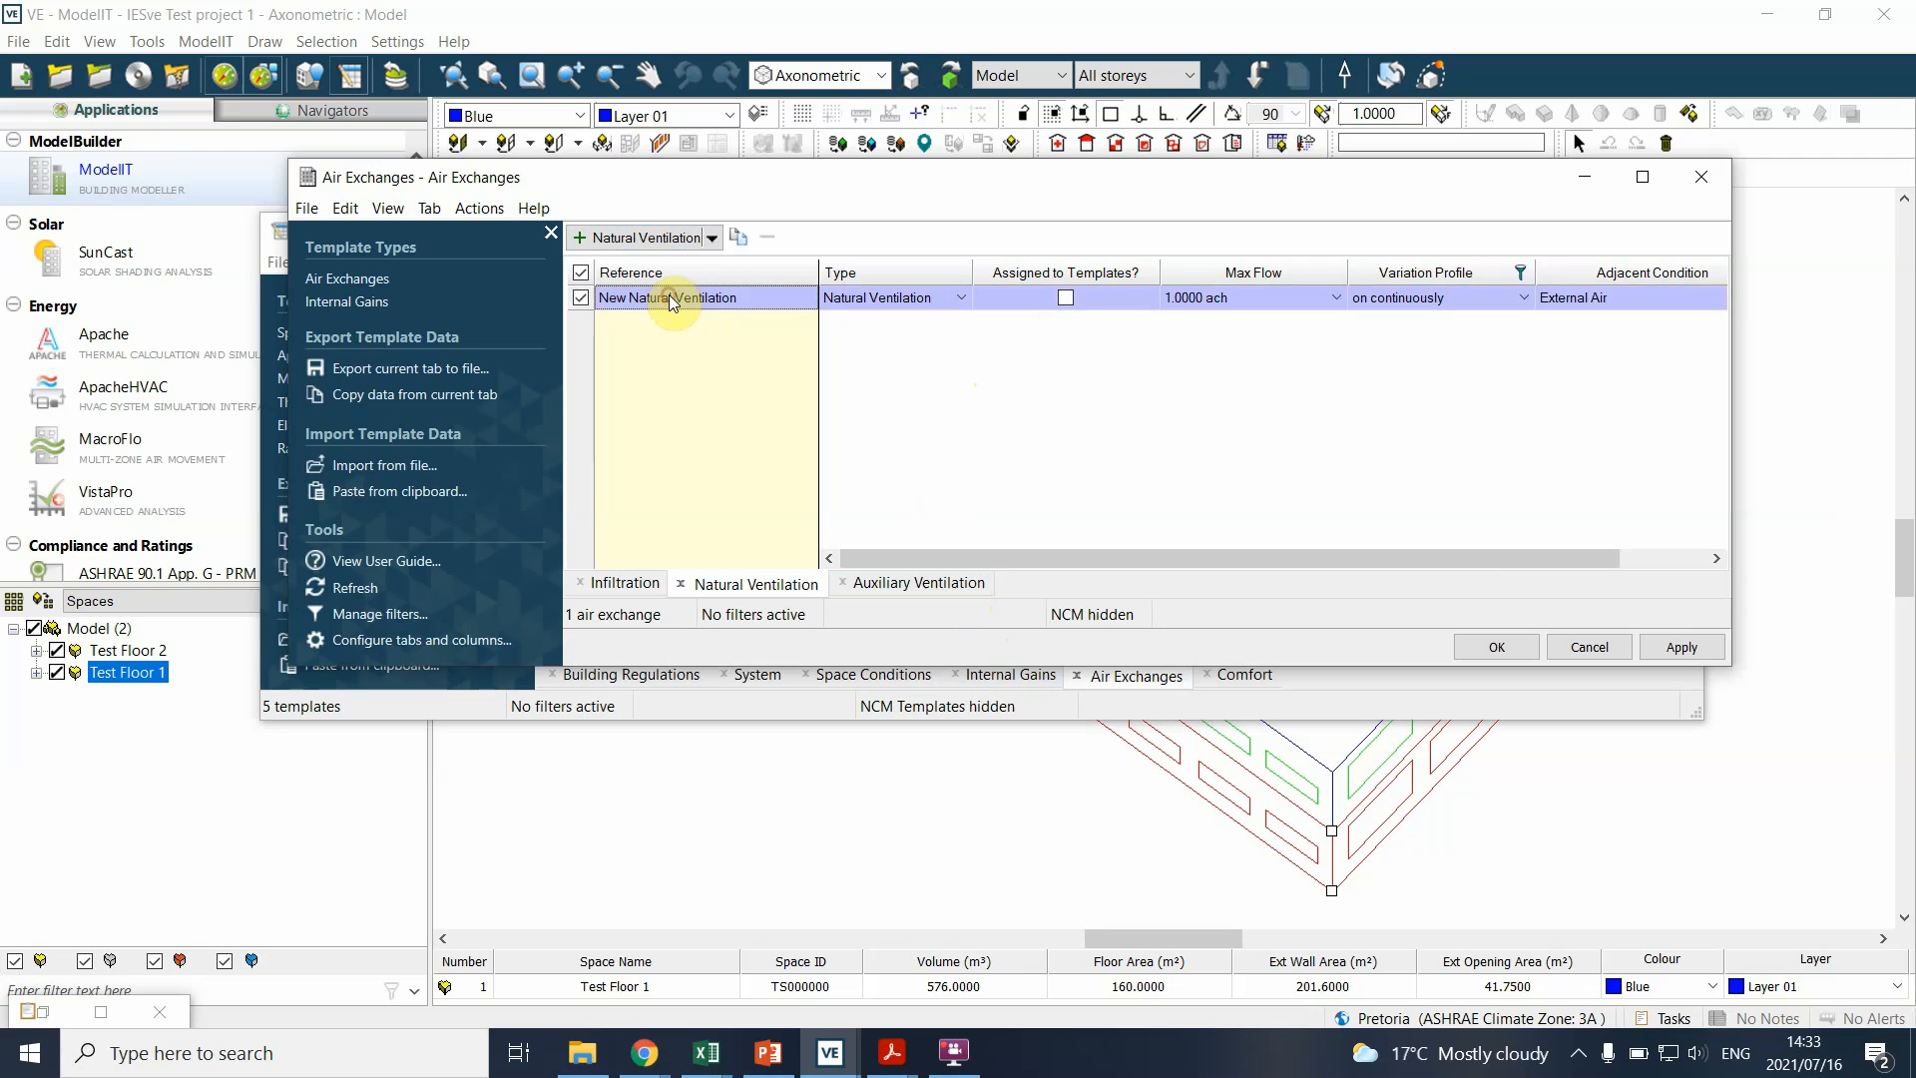
pyautogui.click(639, 297)
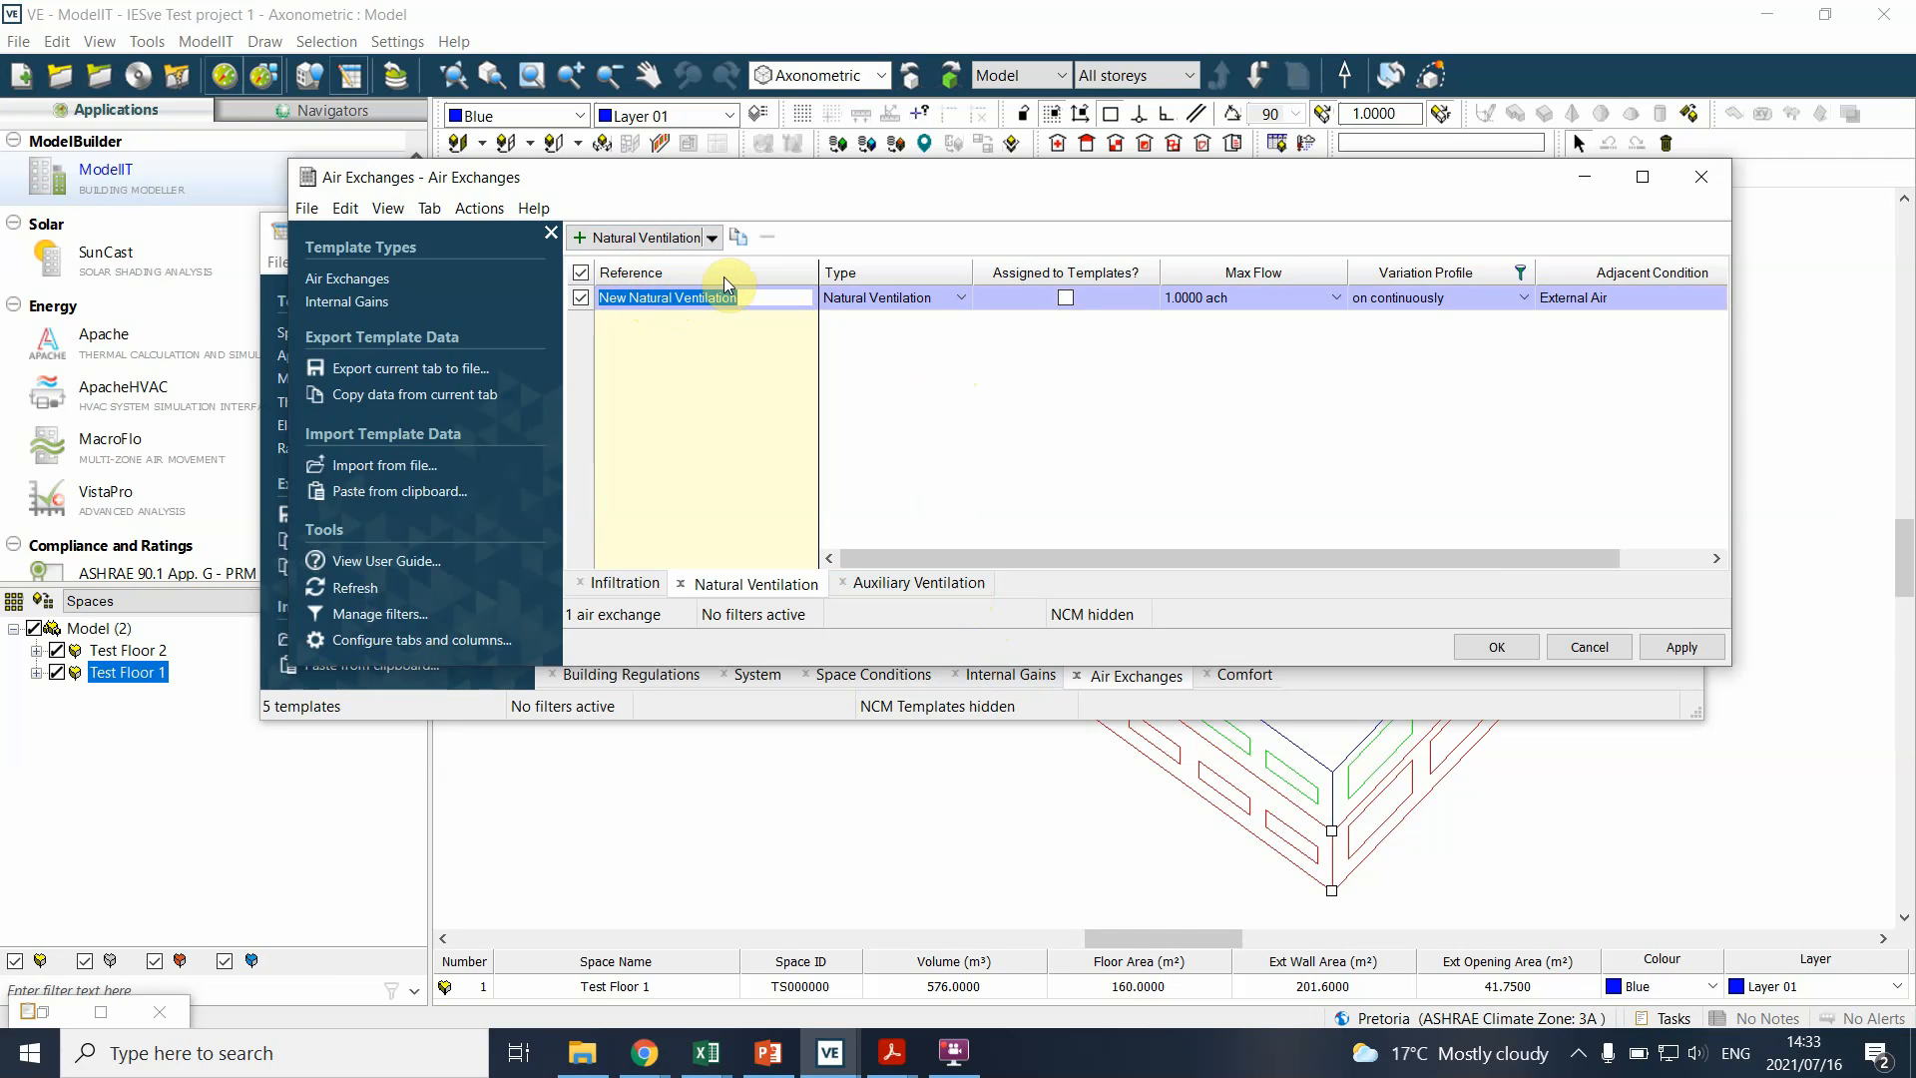
pyautogui.write('Office Ven')
pyautogui.press('BackSpace')
pyautogui.press('BackSpace')
pyautogui.write('Natural ventilation')
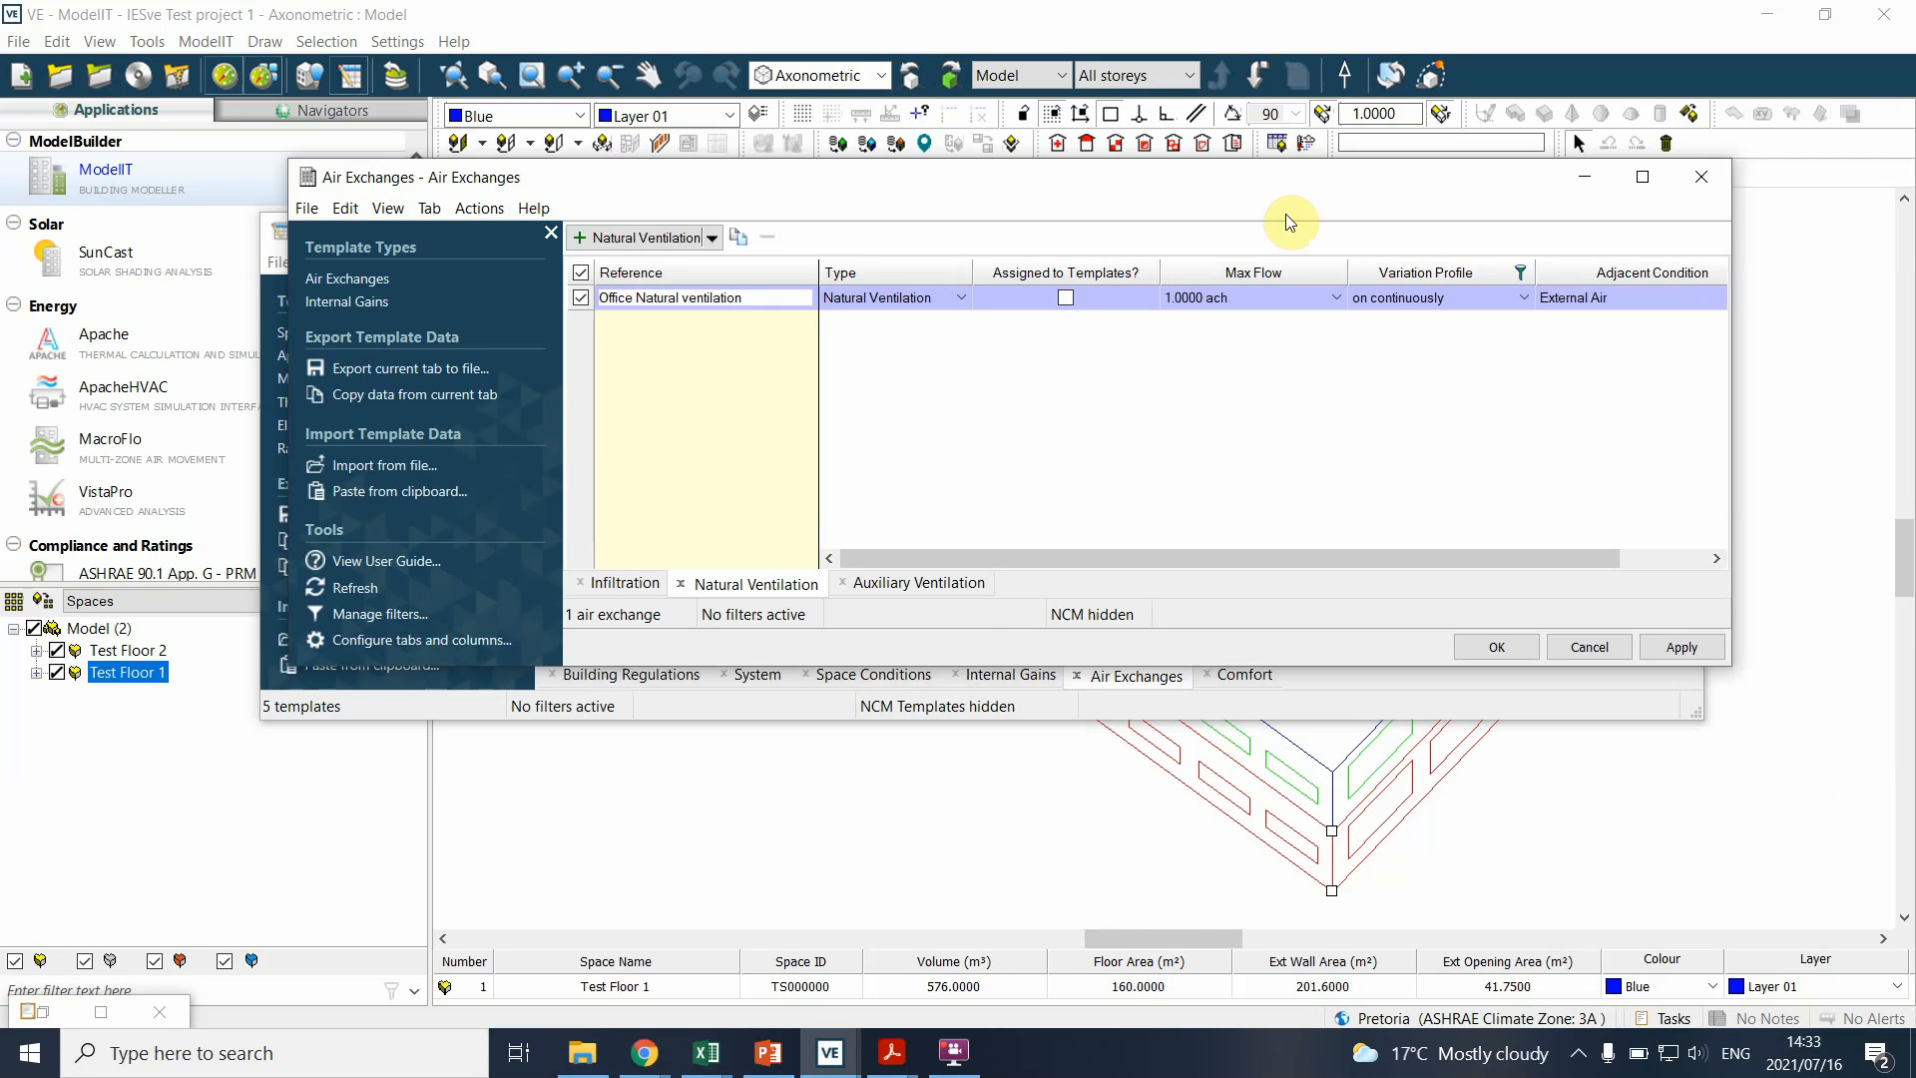
pyautogui.click(1164, 387)
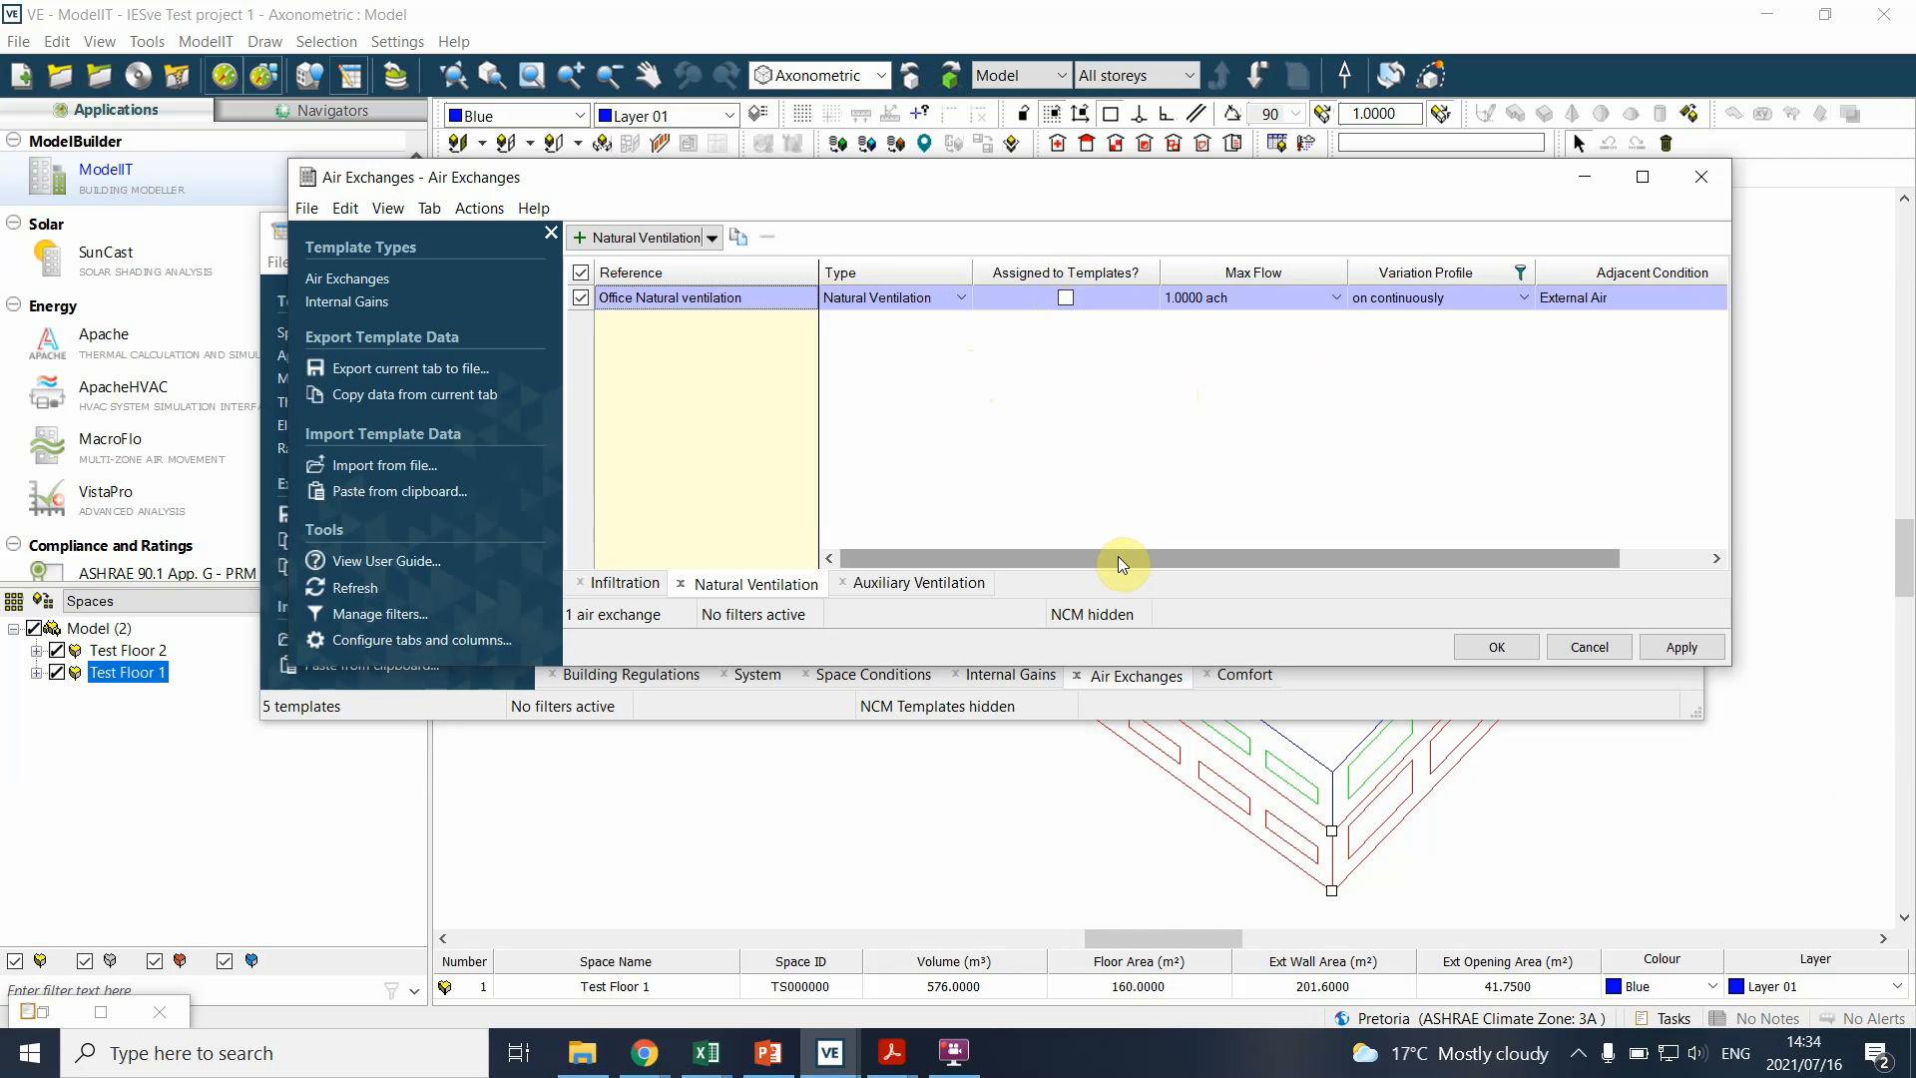
# - Set the max flow of Office Natural ventilation to 7.5 l/s/person
pyautogui.moveTo(1118, 555); pyautogui.dragTo(1004, 556)
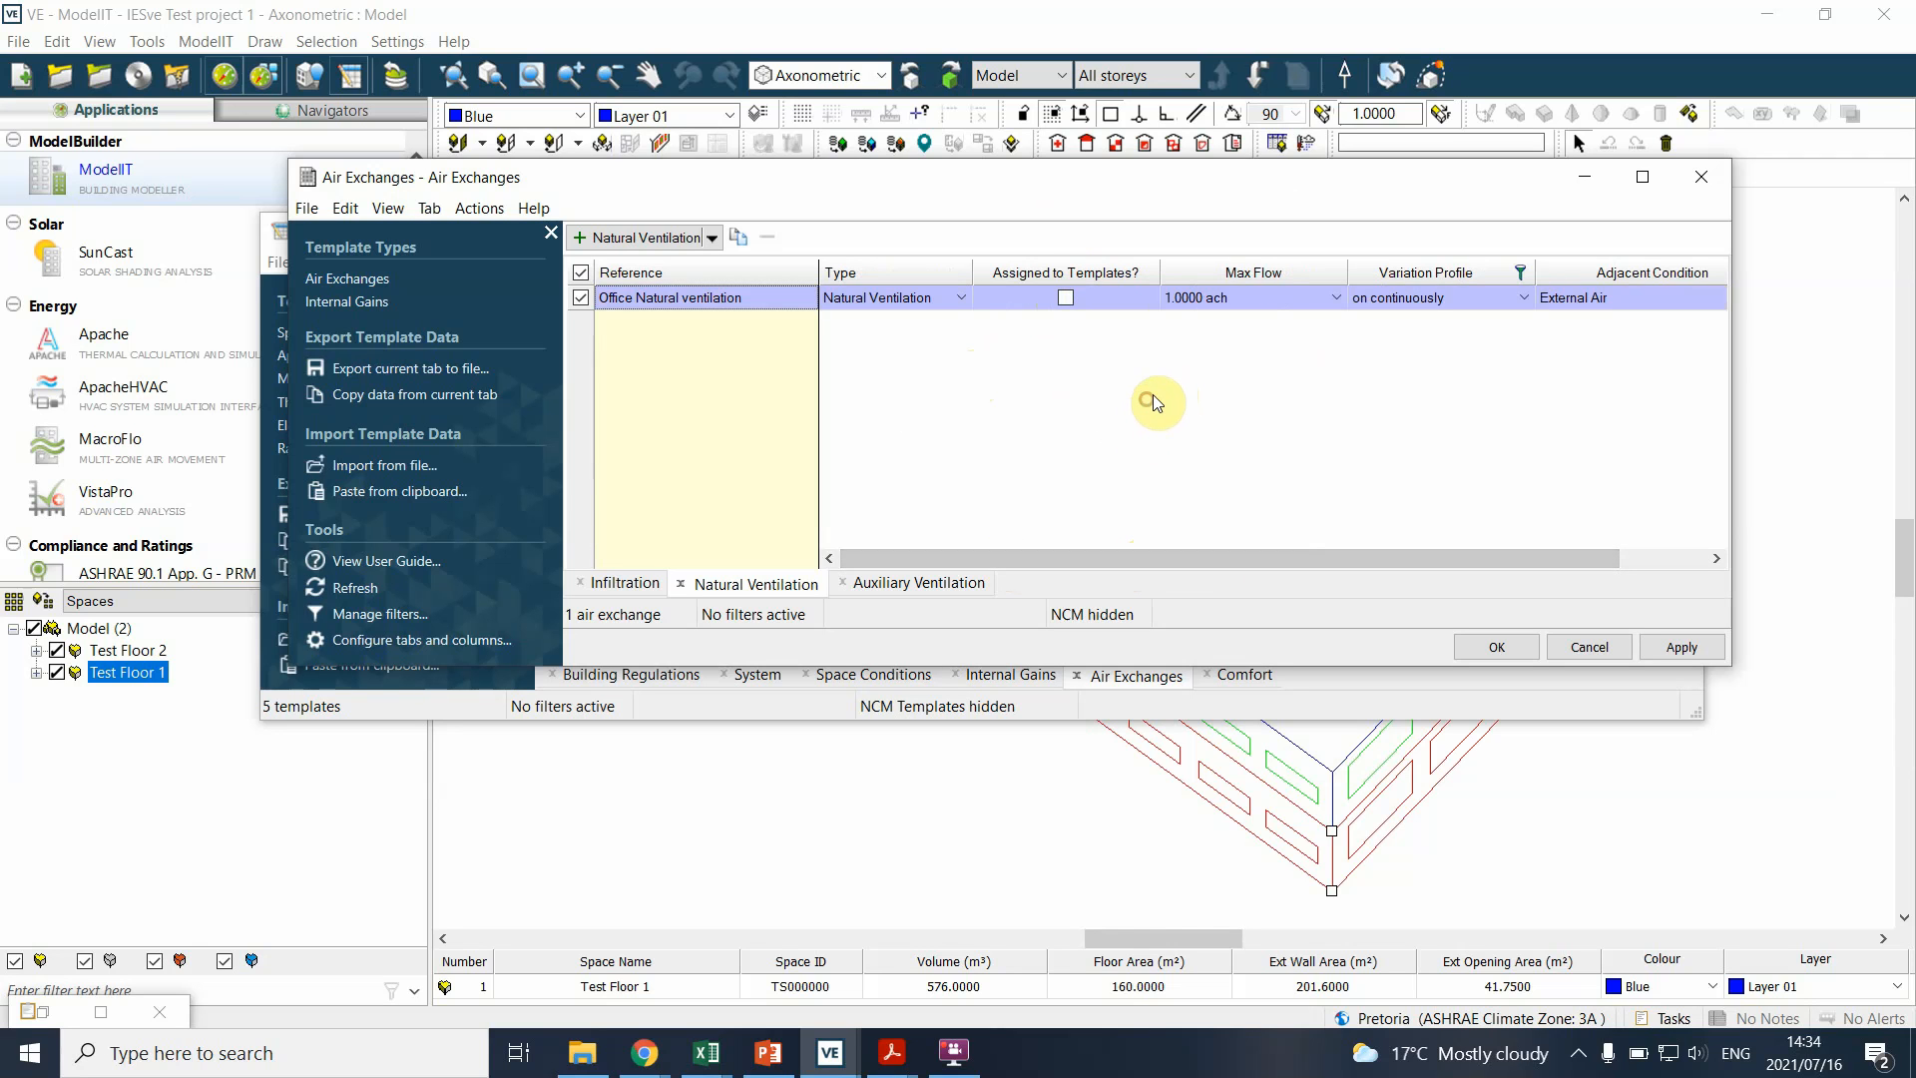
pyautogui.click(1254, 297)
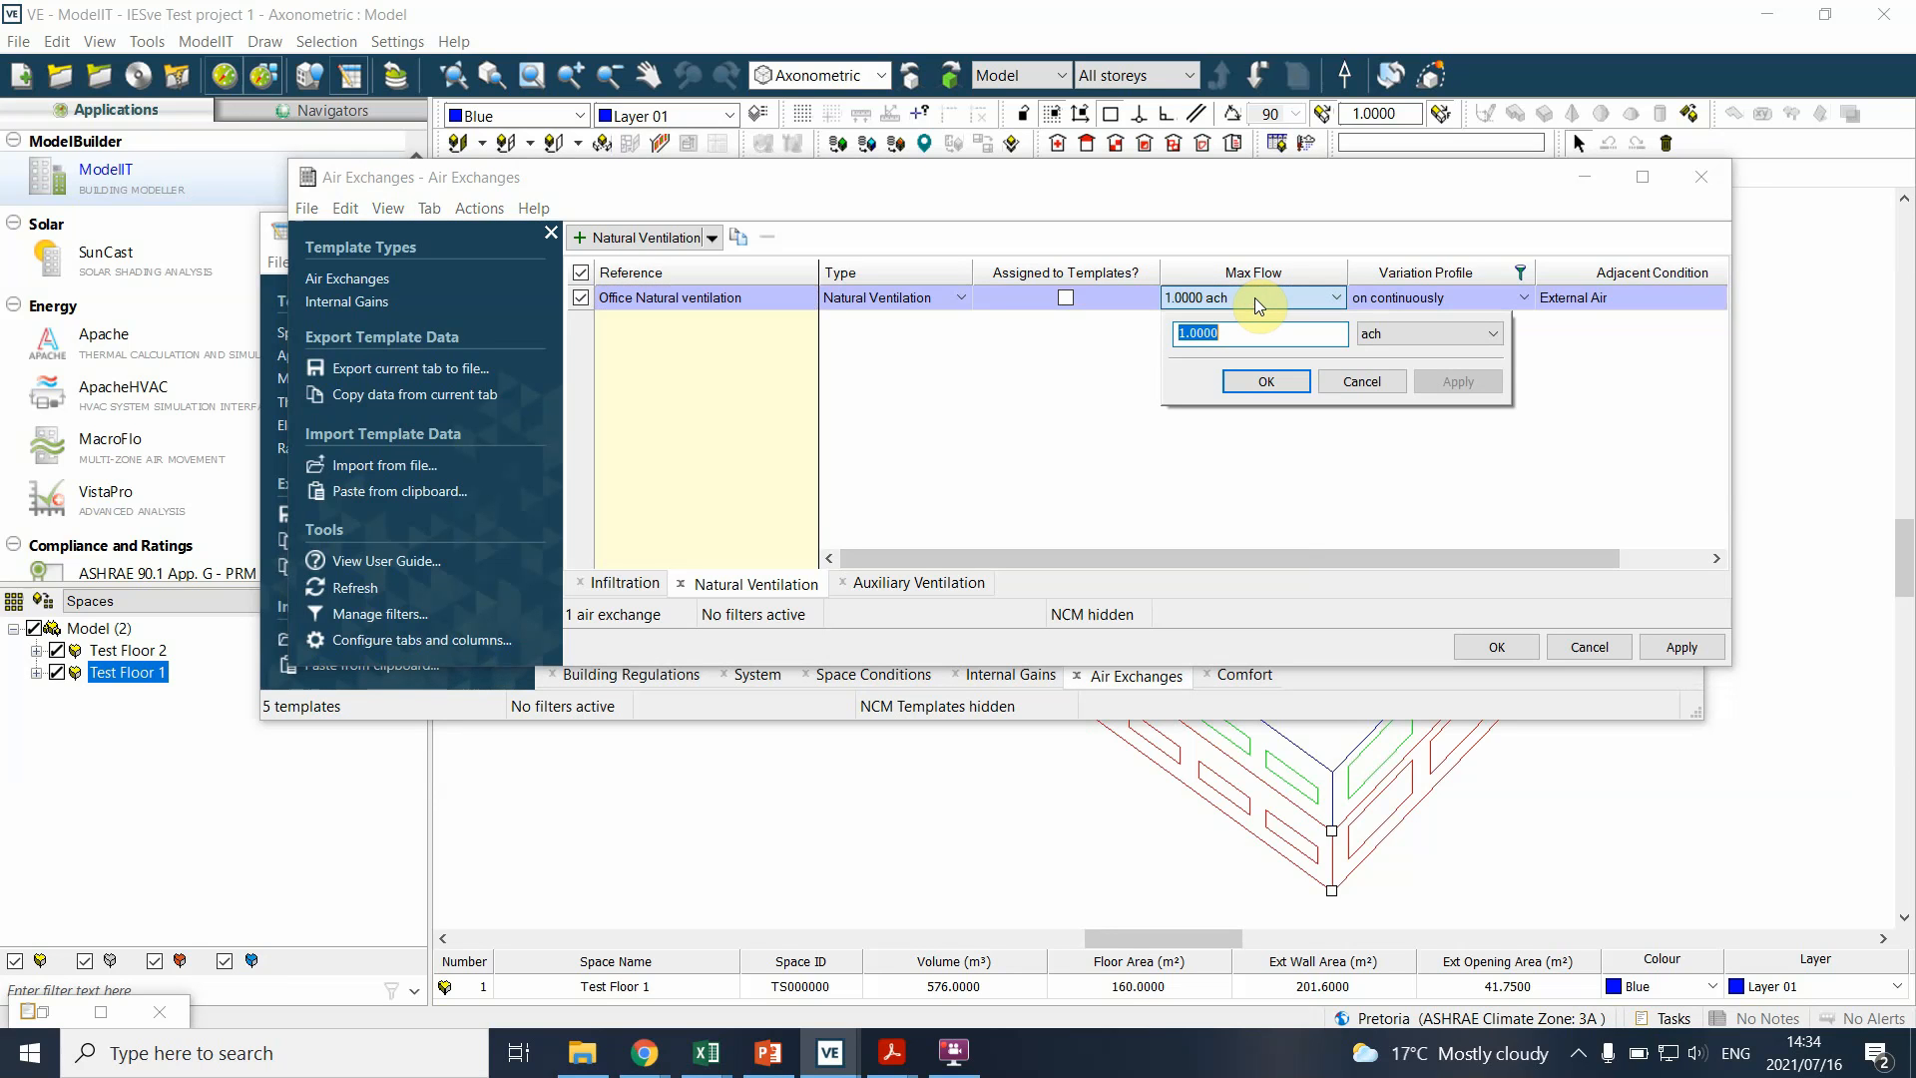
pyautogui.click(1411, 339)
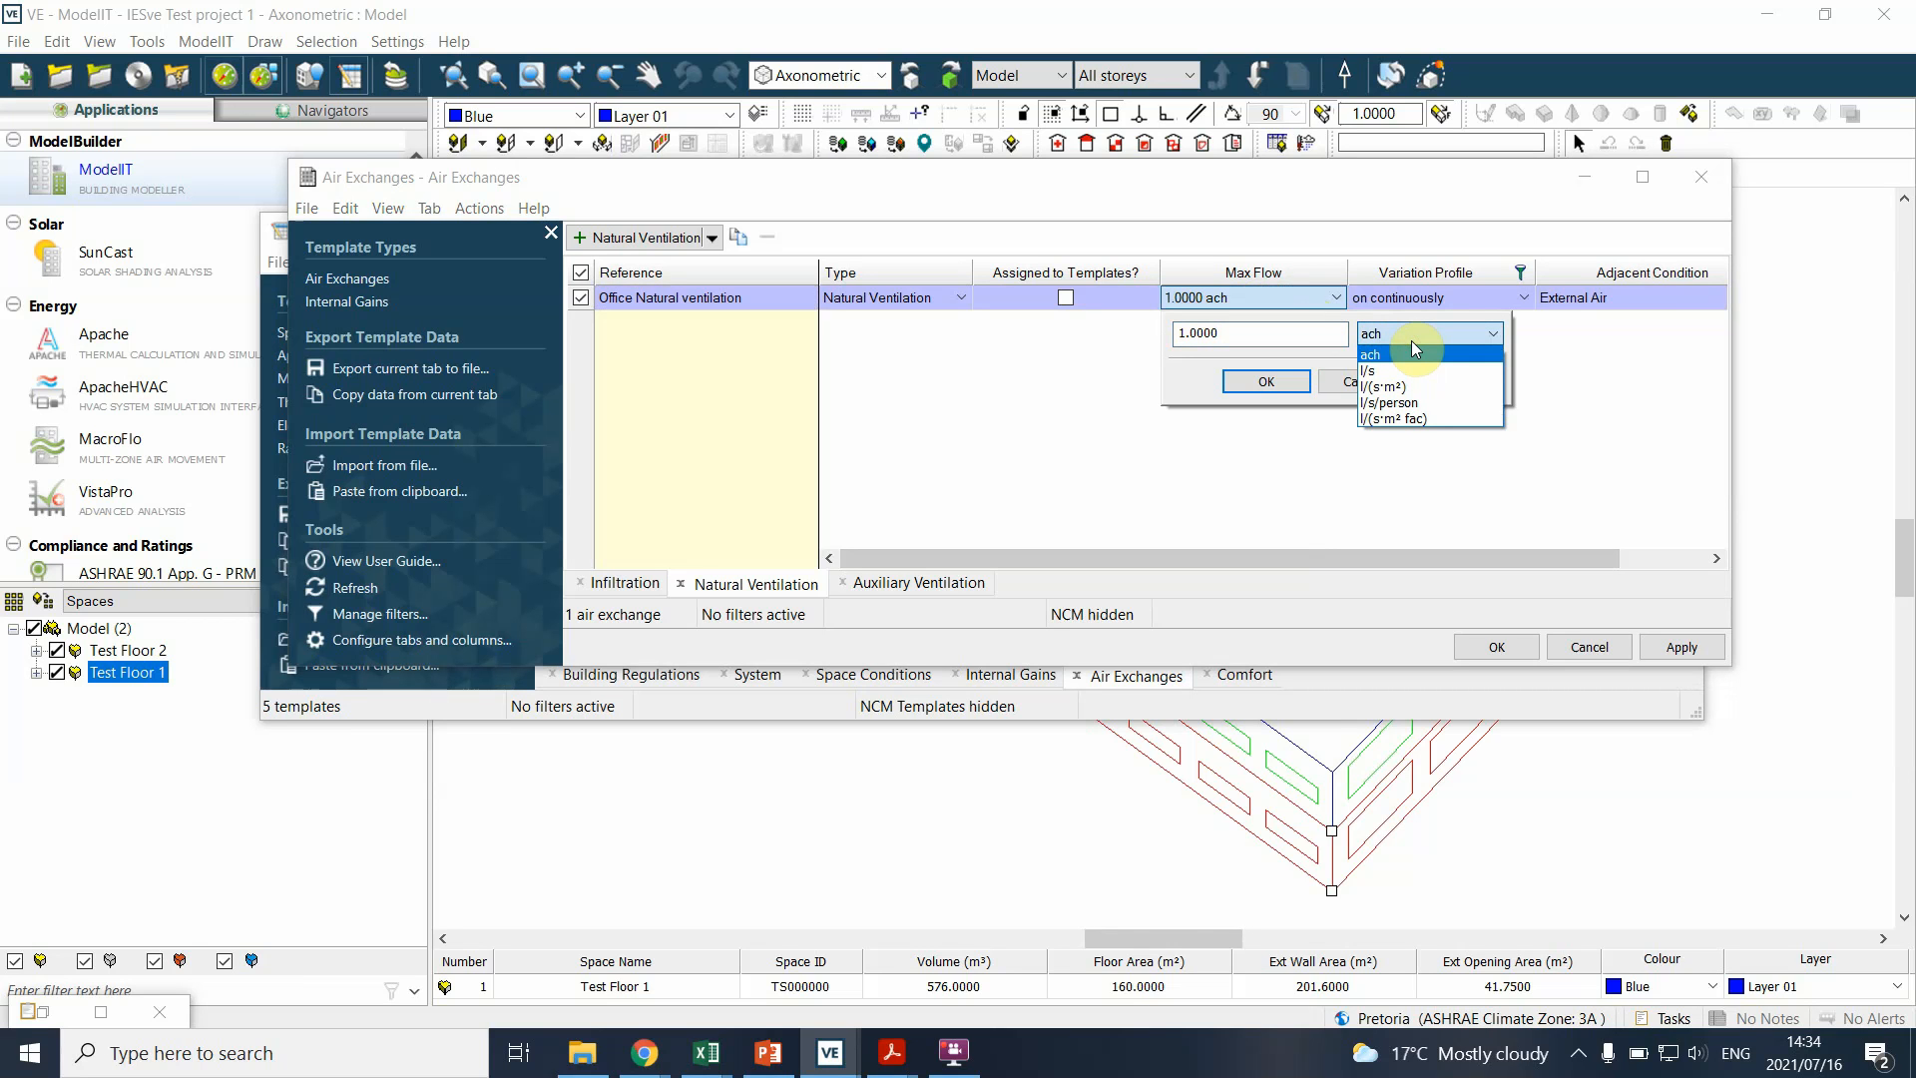
pyautogui.click(1411, 404)
pyautogui.click(1307, 333)
pyautogui.moveTo(1308, 331); pyautogui.dragTo(1068, 307)
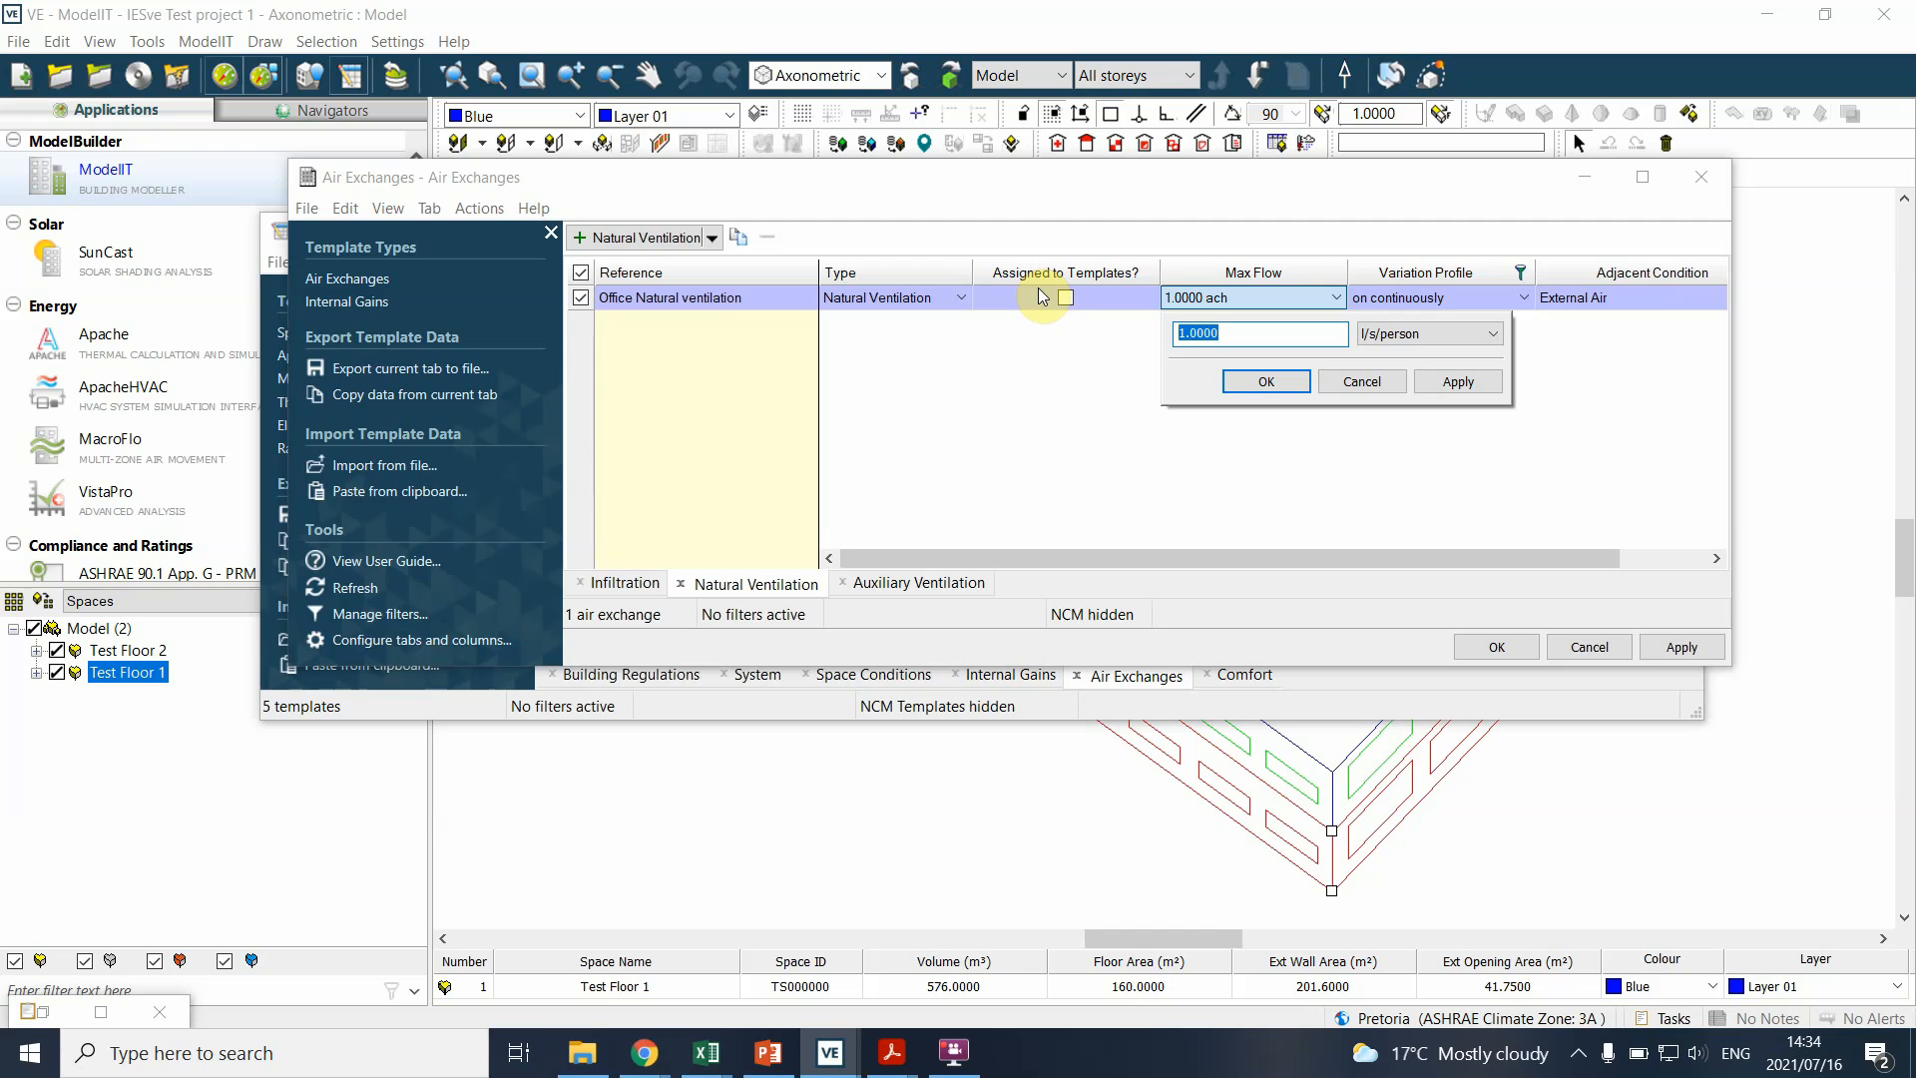
pyautogui.write('7.5')
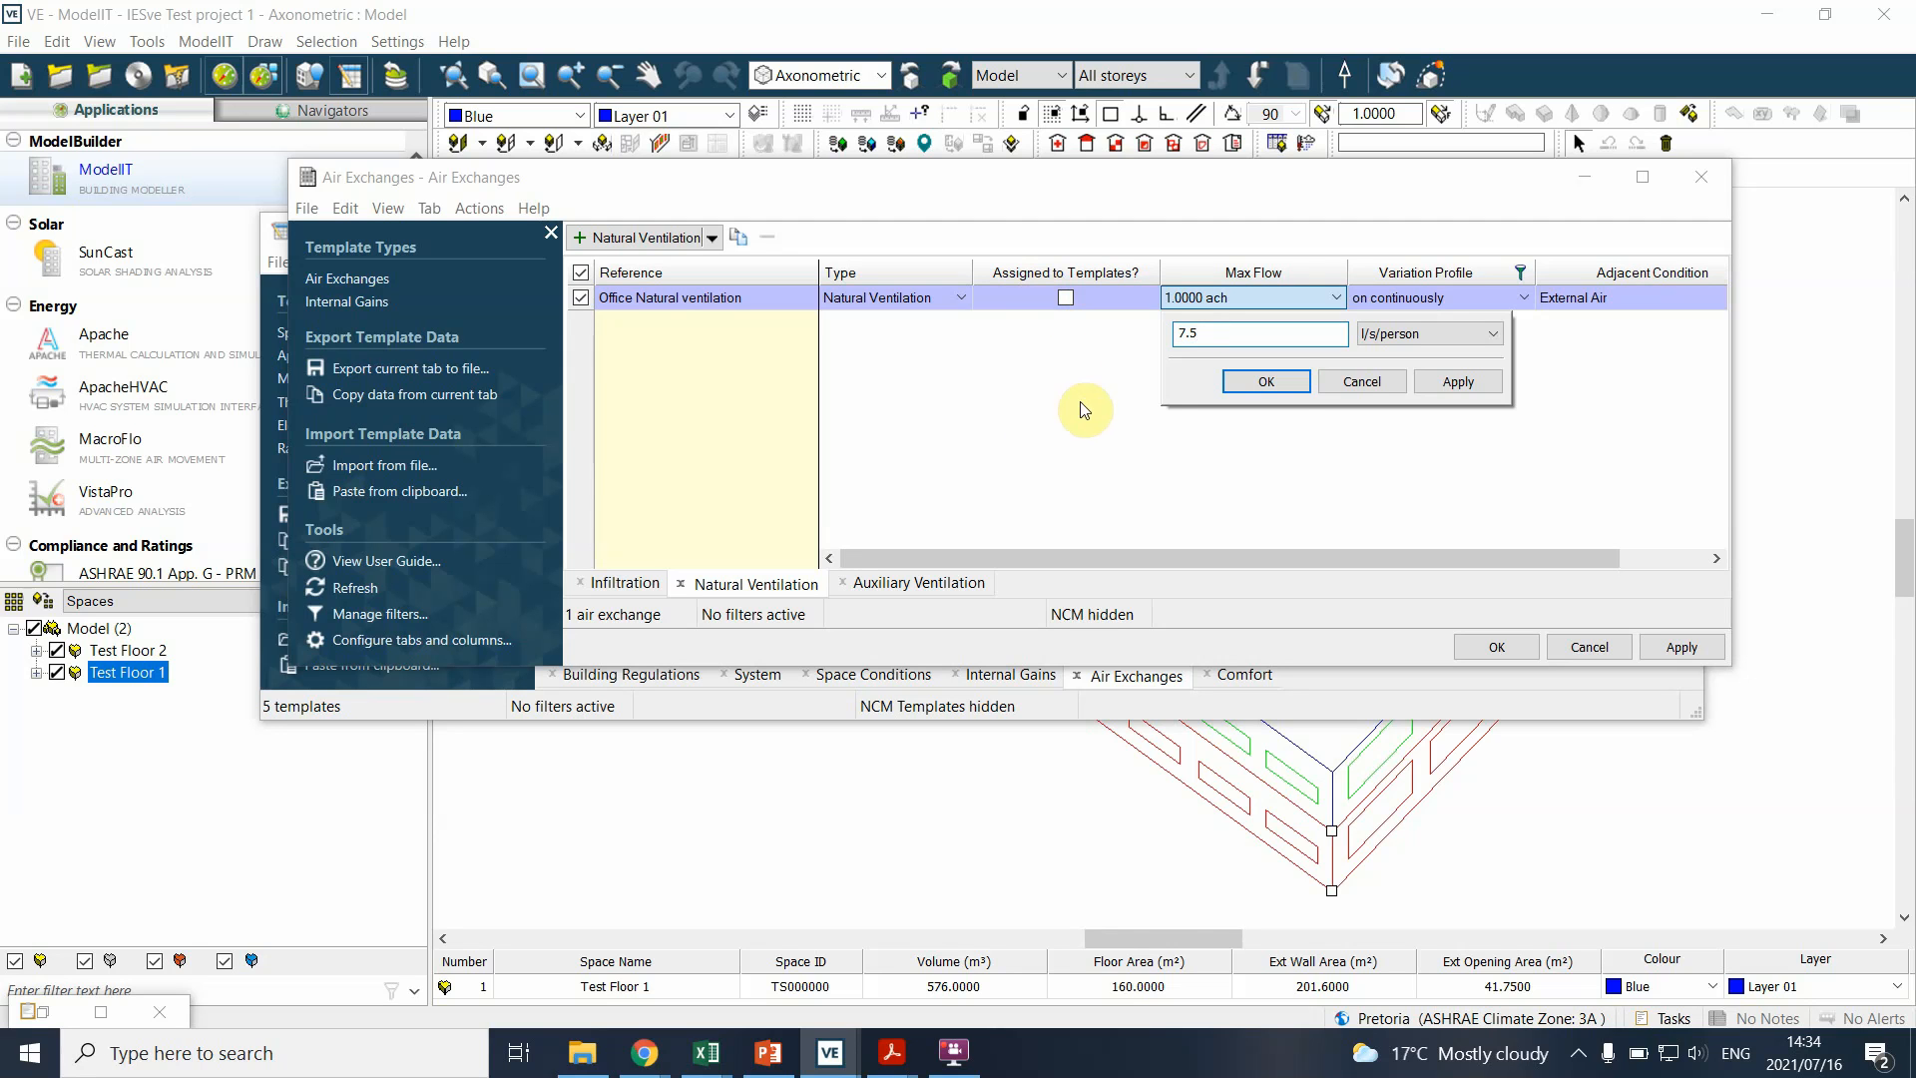
pyautogui.click(1276, 383)
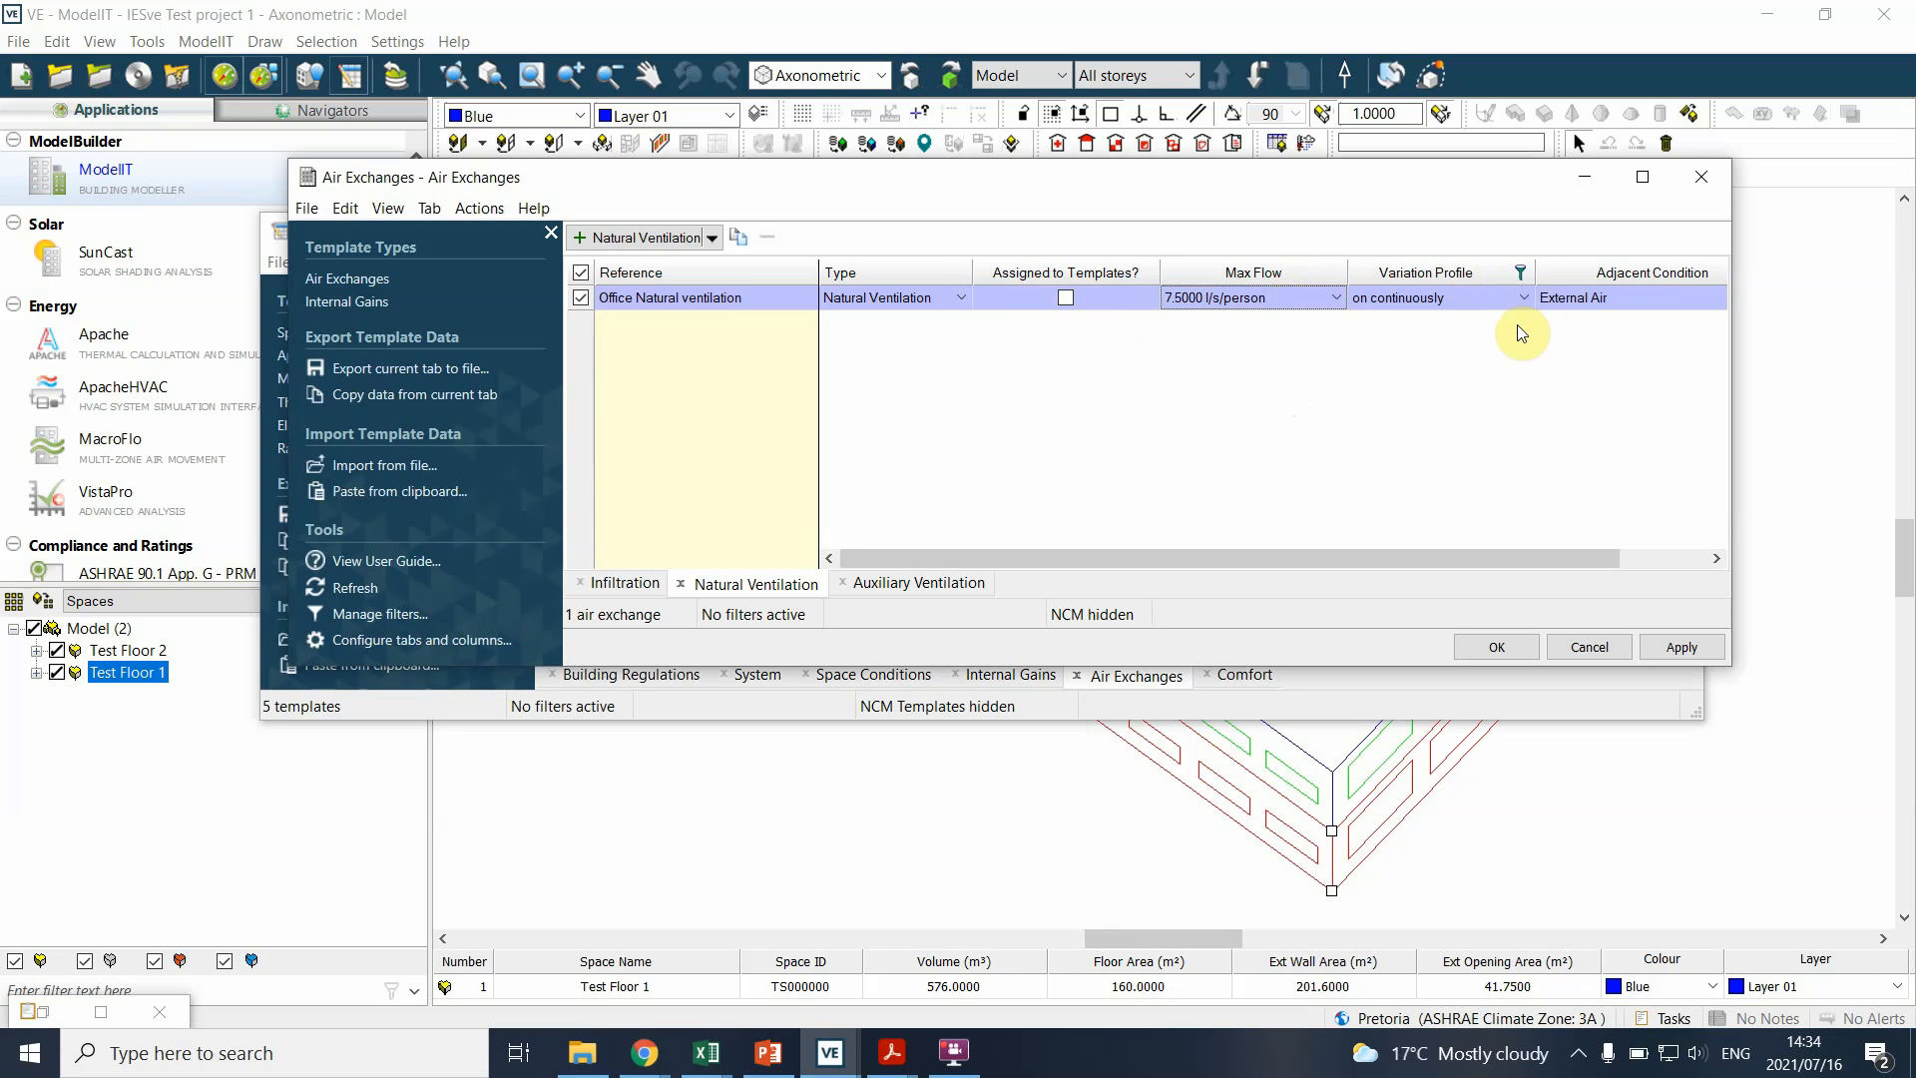
# - Set the variation profile of Office Natural ventilation to Offfice Annual
pyautogui.click(1497, 296)
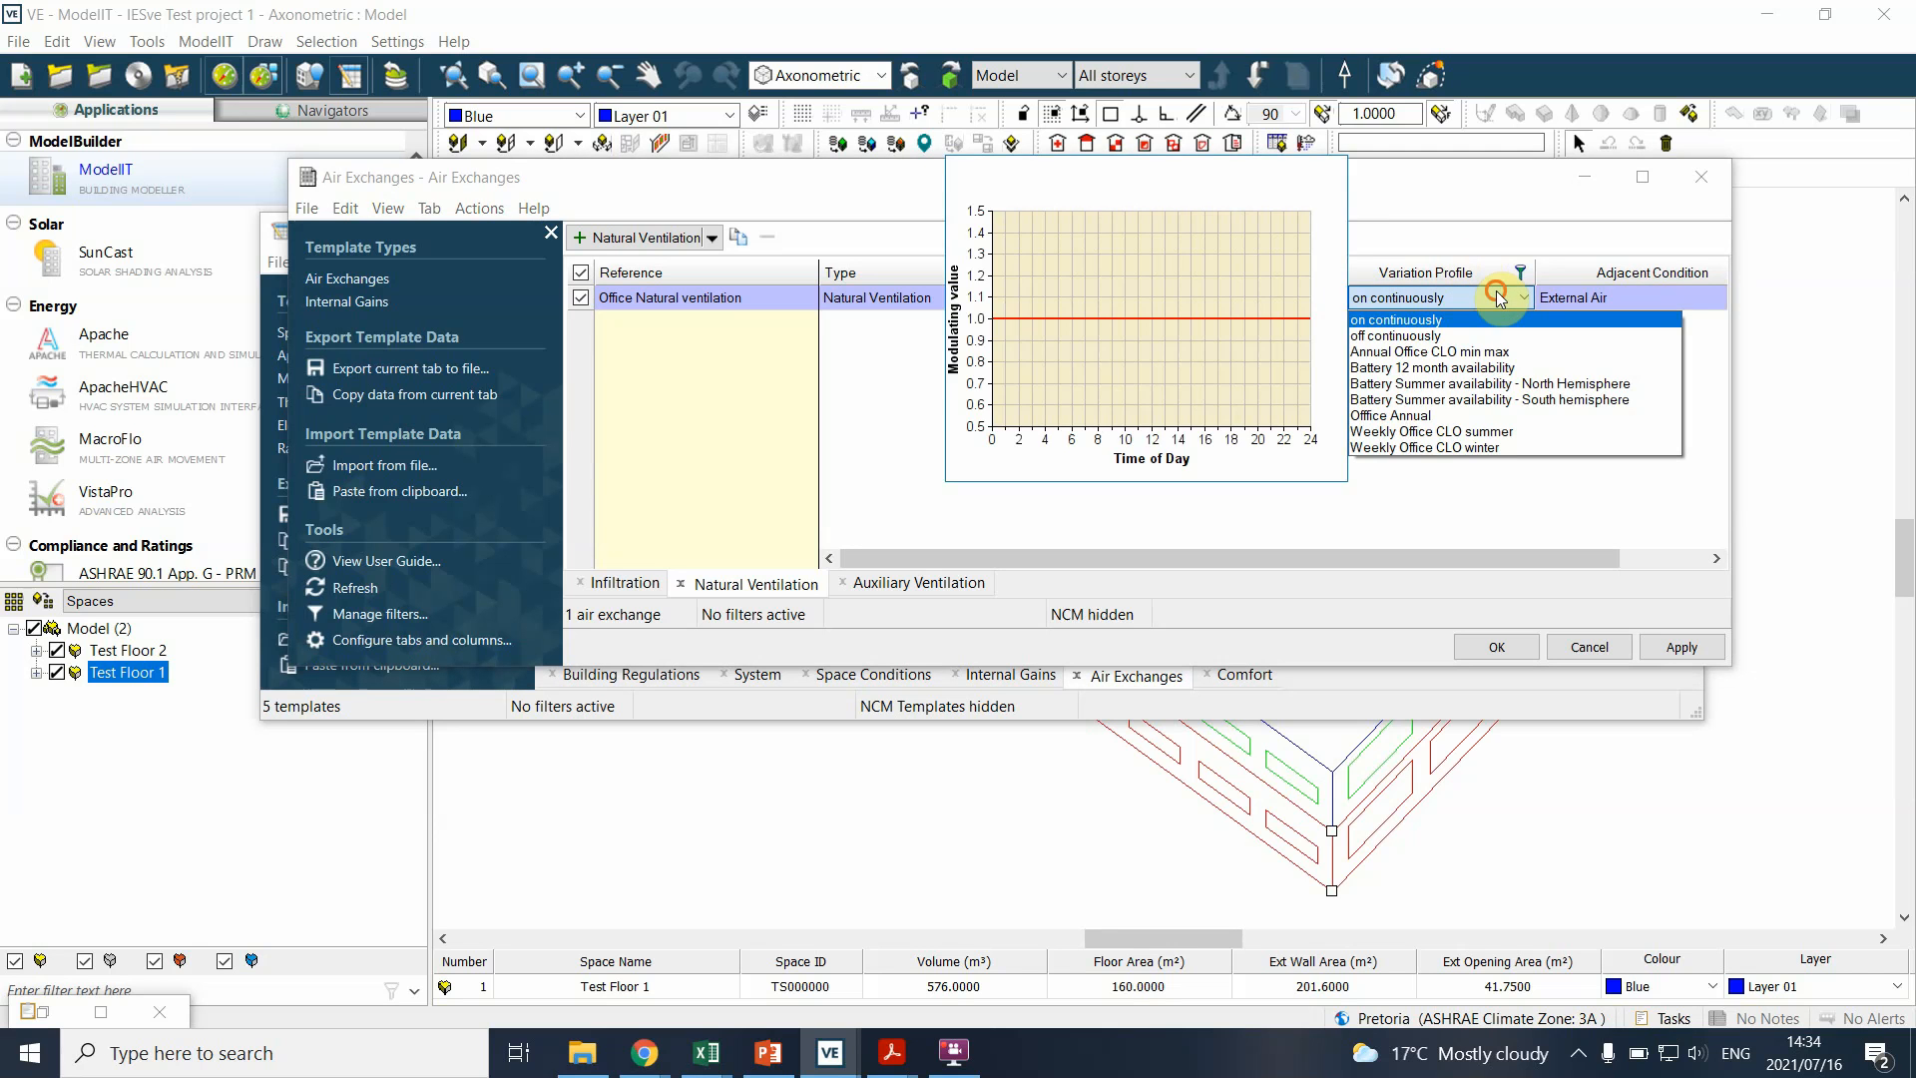
pyautogui.click(1608, 555)
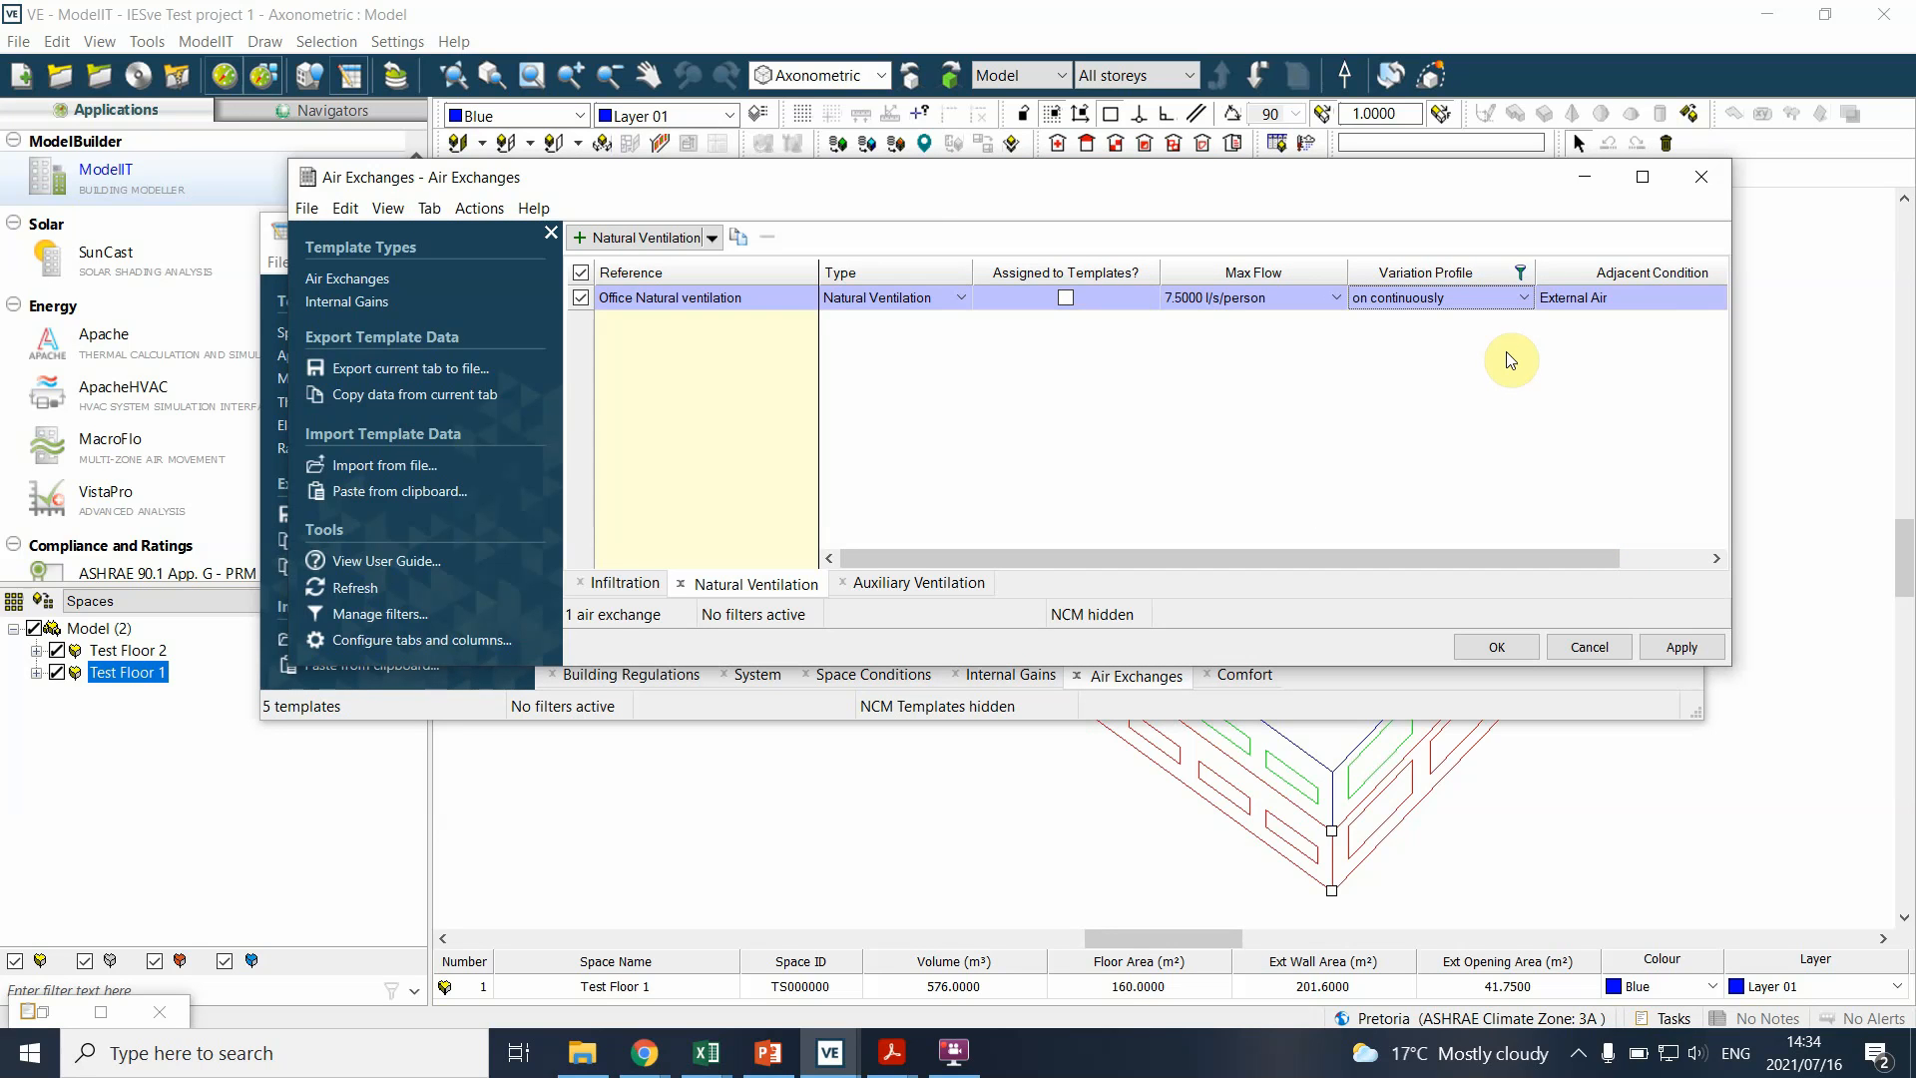
pyautogui.click(1518, 301)
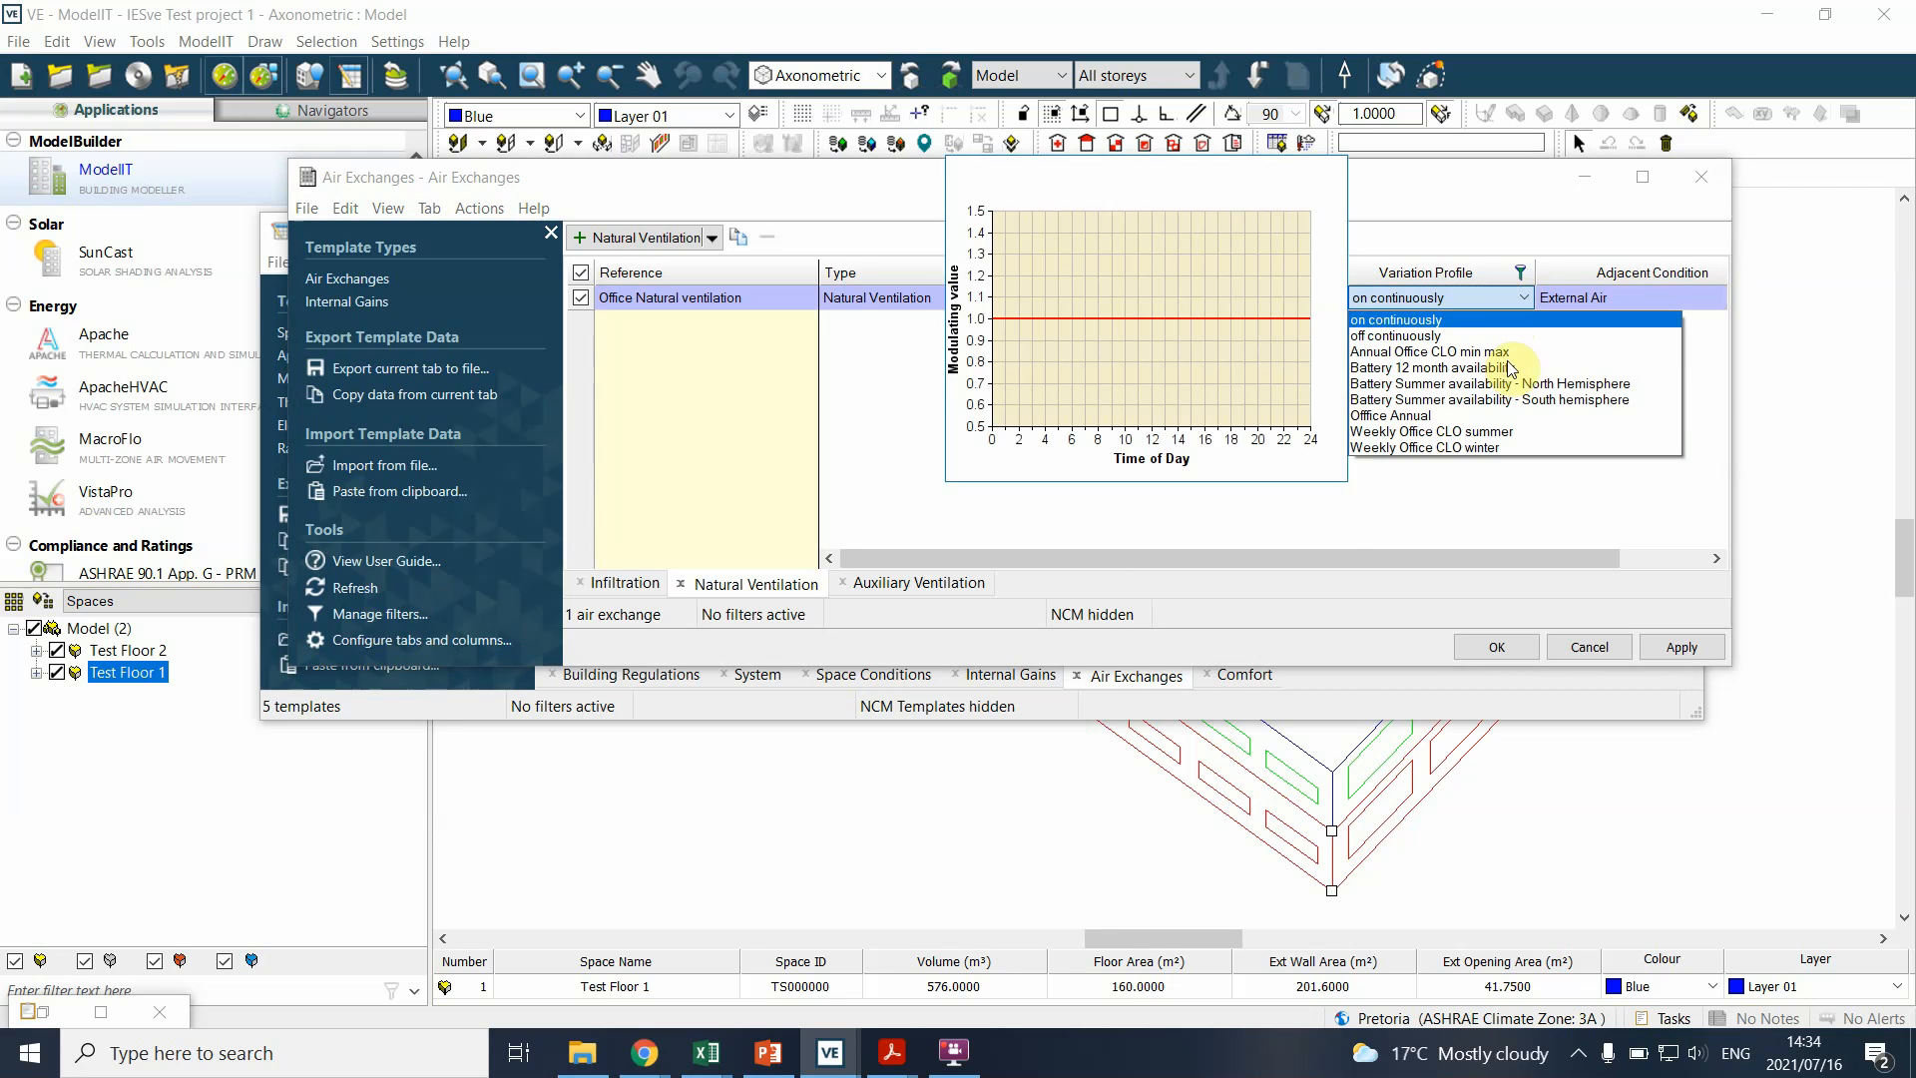
pyautogui.click(1551, 509)
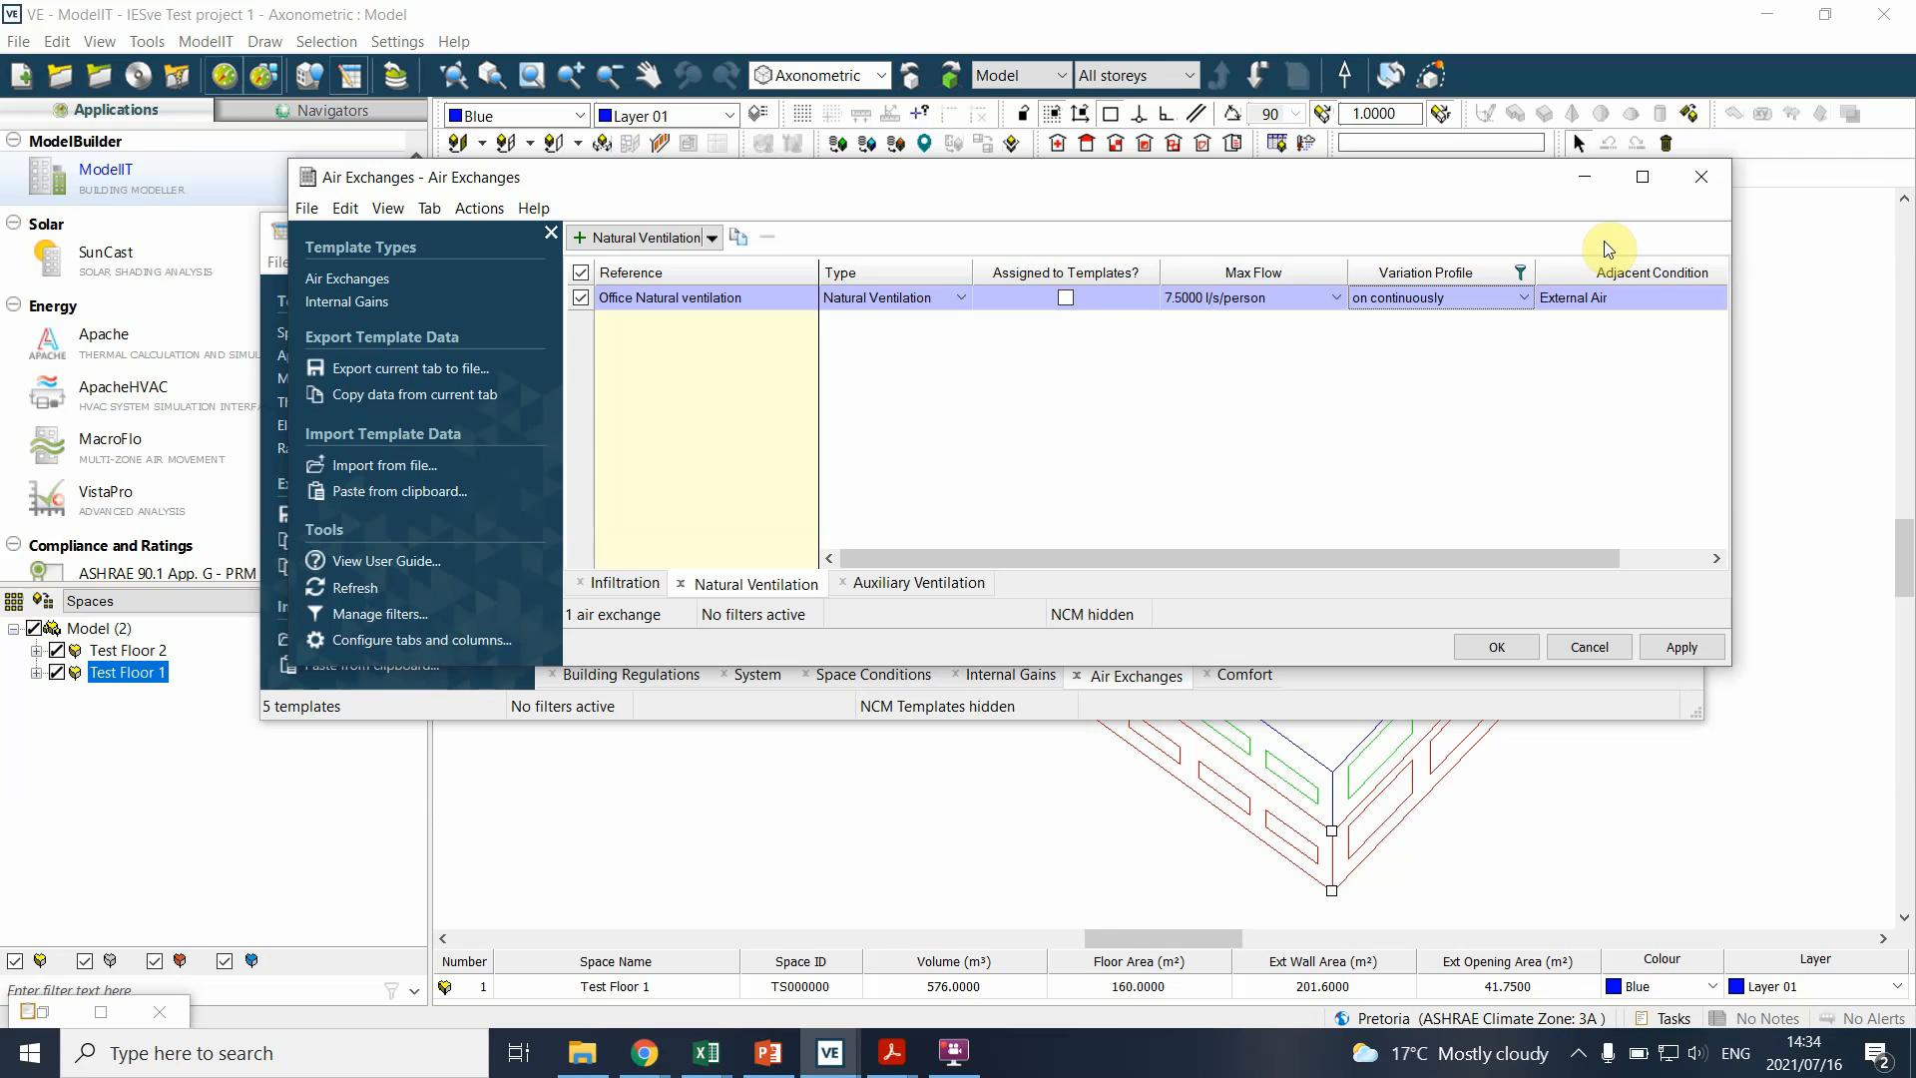
pyautogui.click(1489, 300)
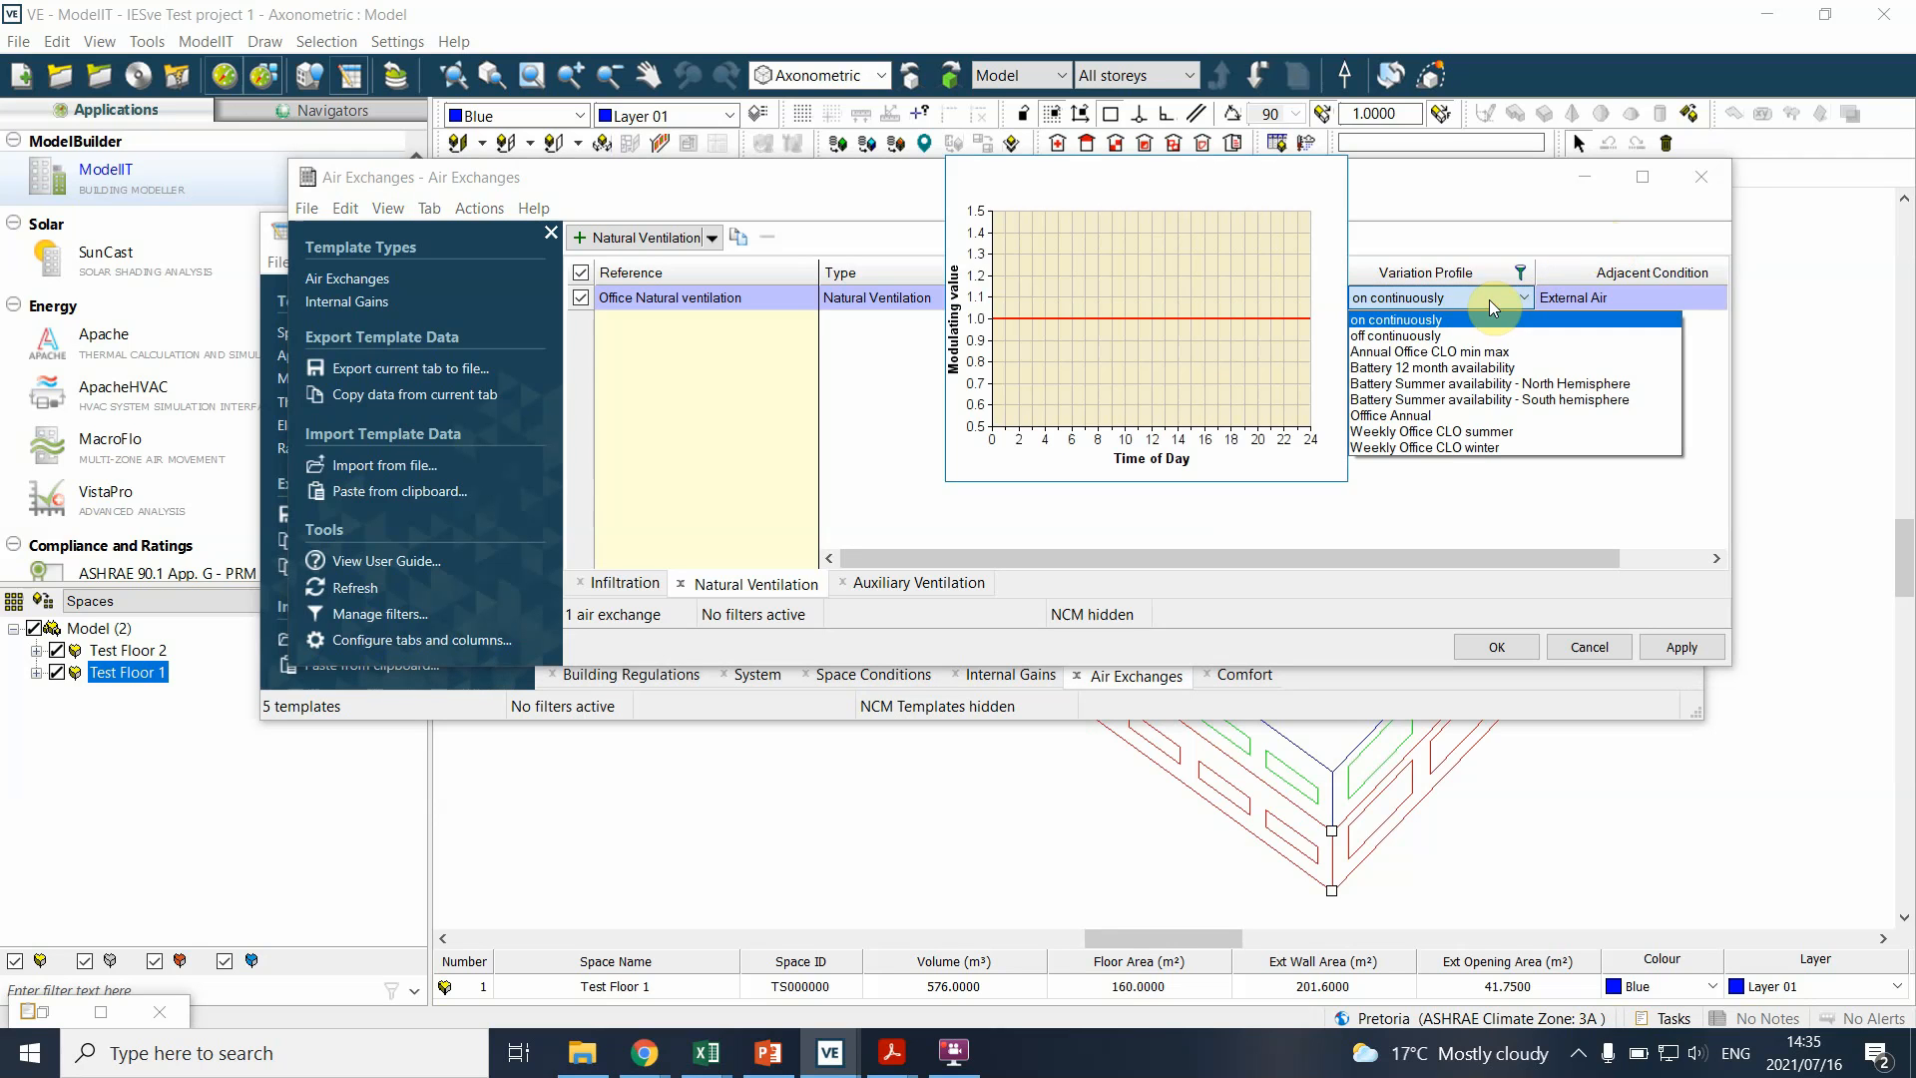
pyautogui.click(1437, 416)
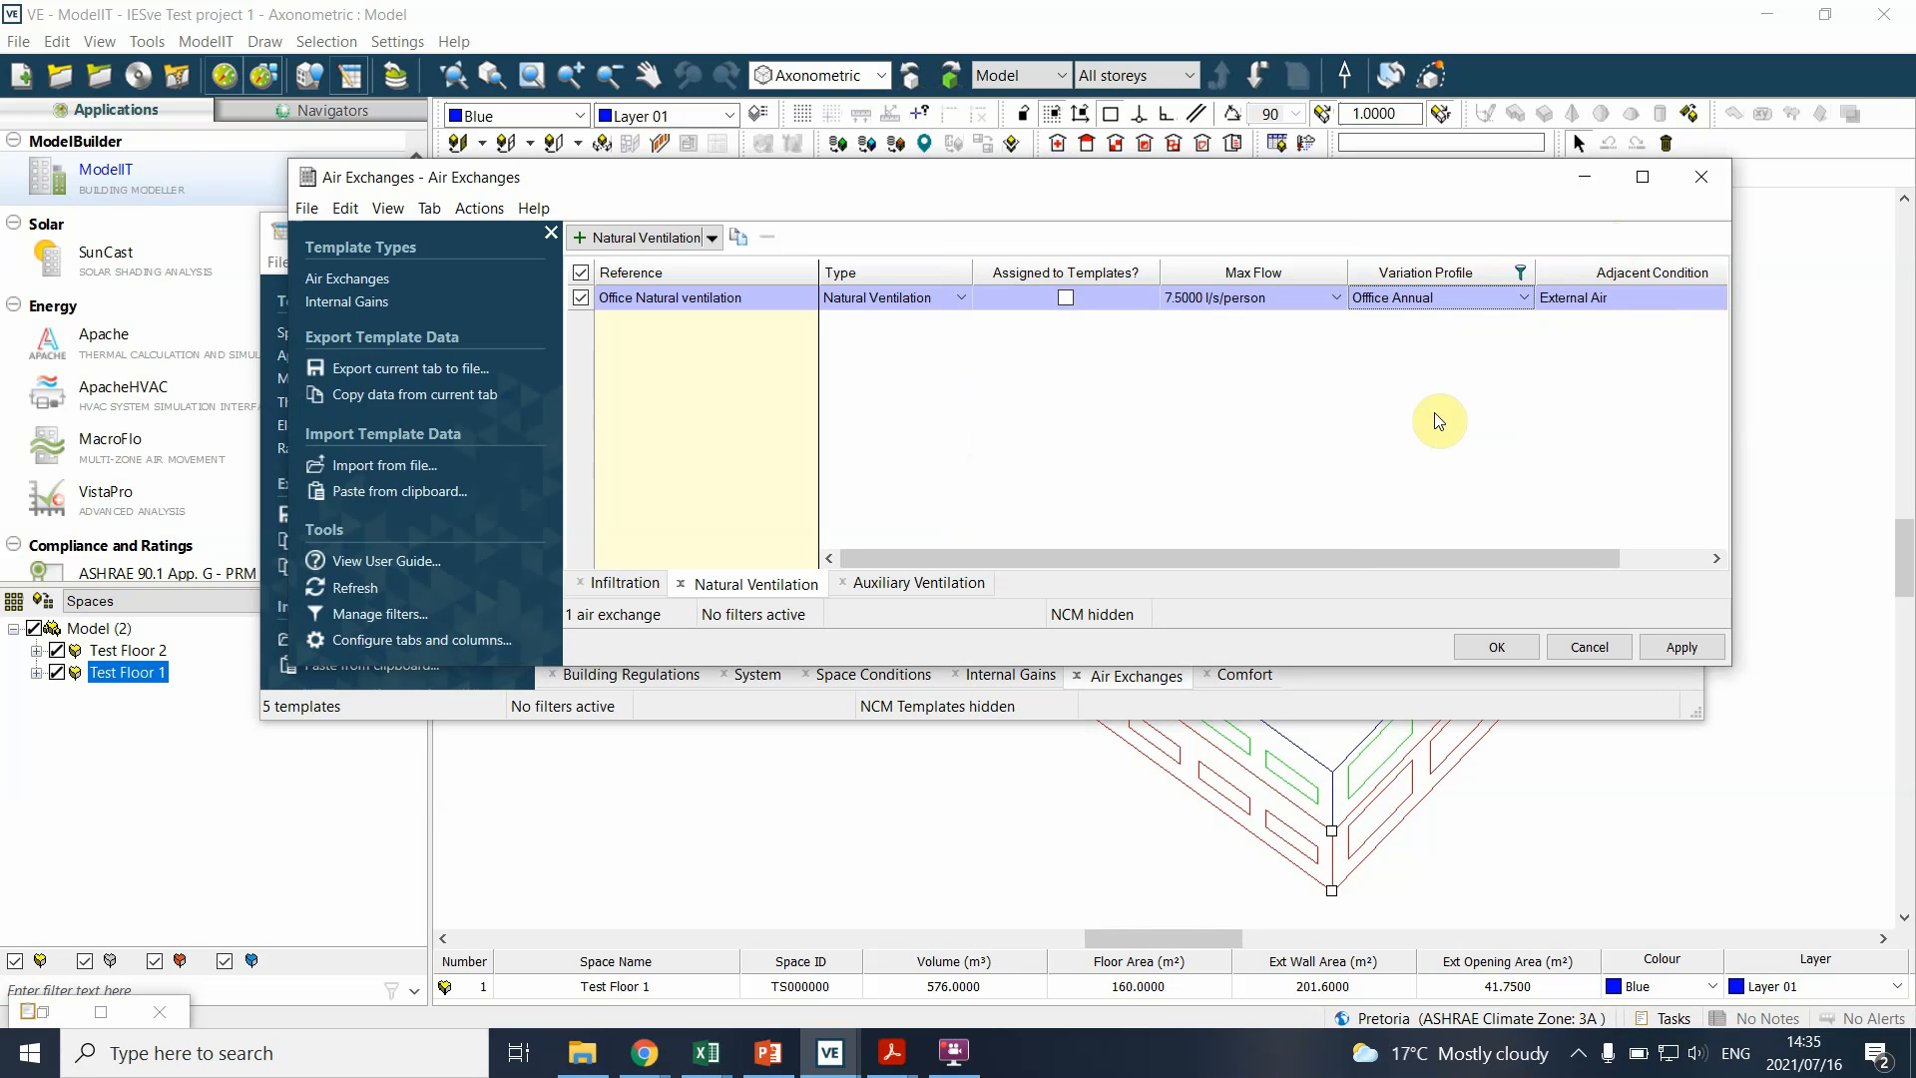
pyautogui.moveTo(1331, 550); pyautogui.dragTo(1177, 551)
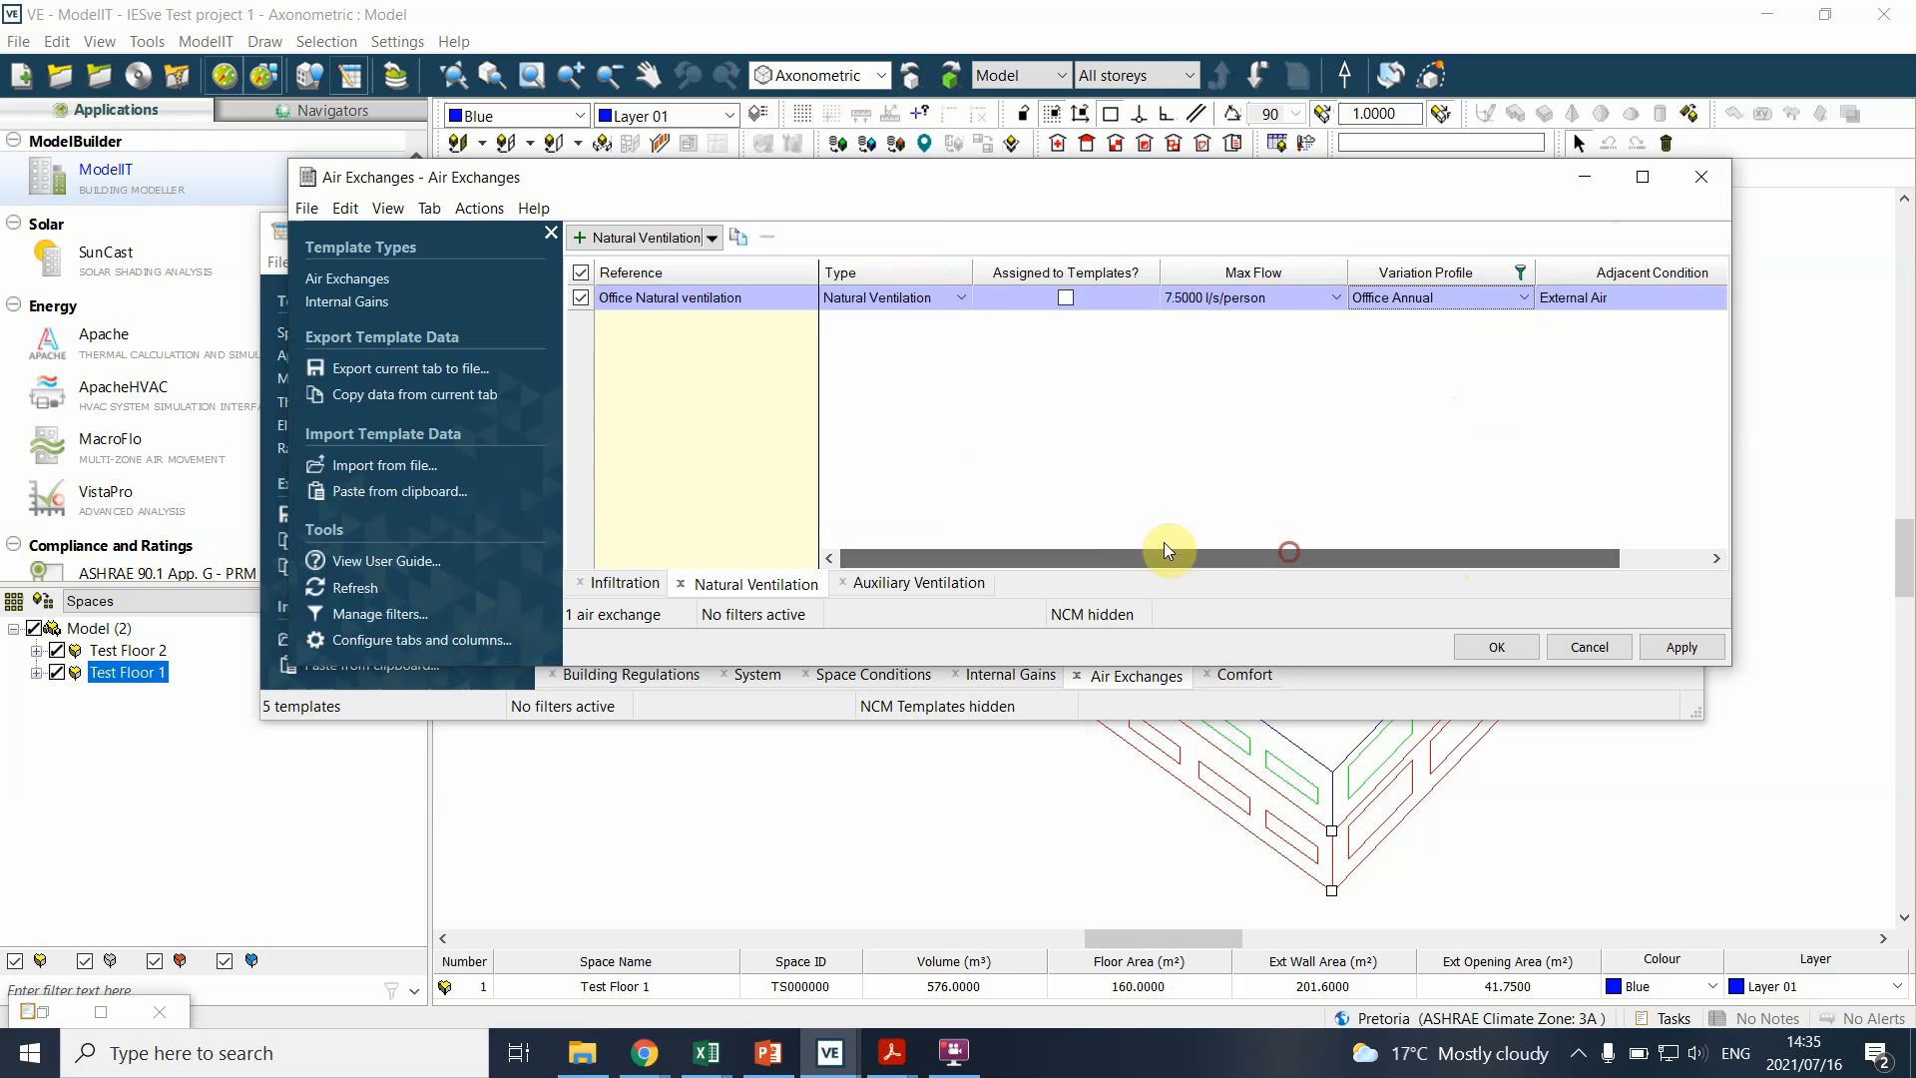
# - Add an auxiliary ventilation air exchange and name it "Auxiliary Ventilation - Office"
pyautogui.click(916, 589)
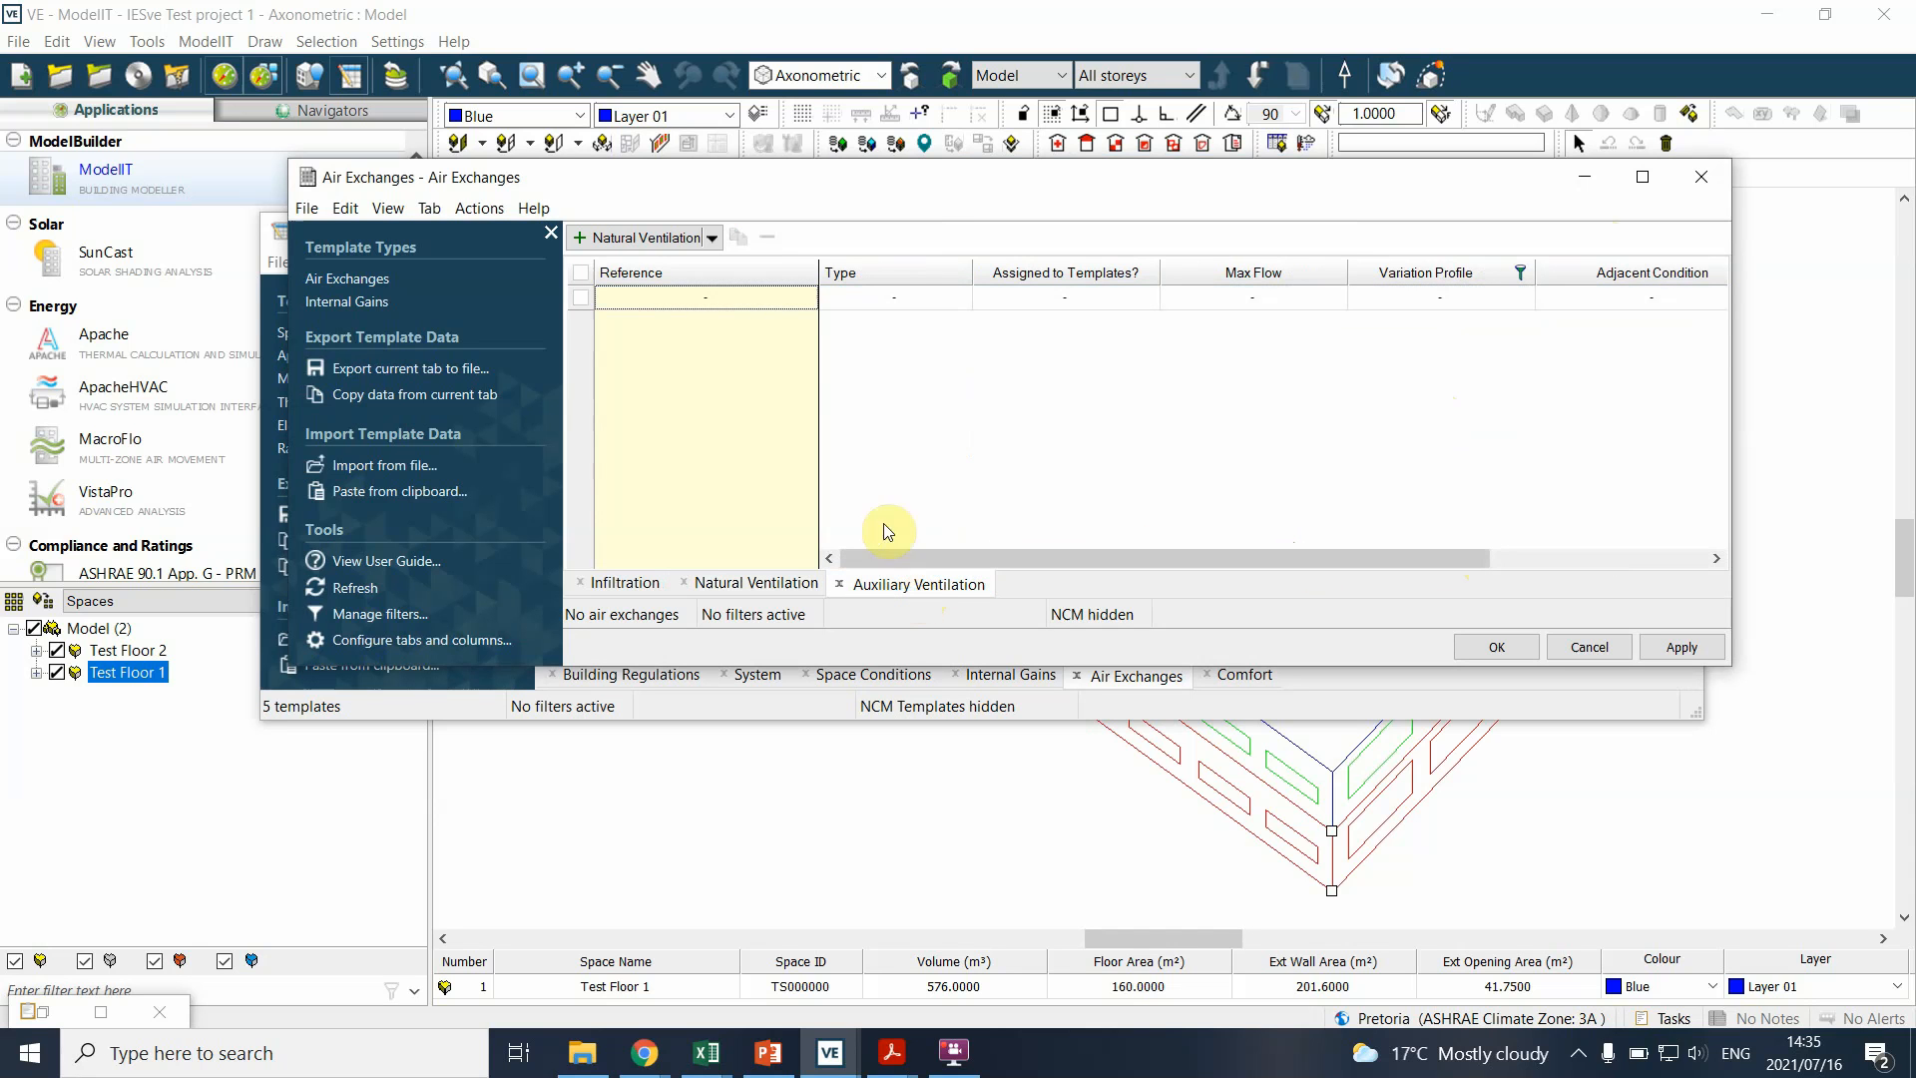
pyautogui.click(711, 238)
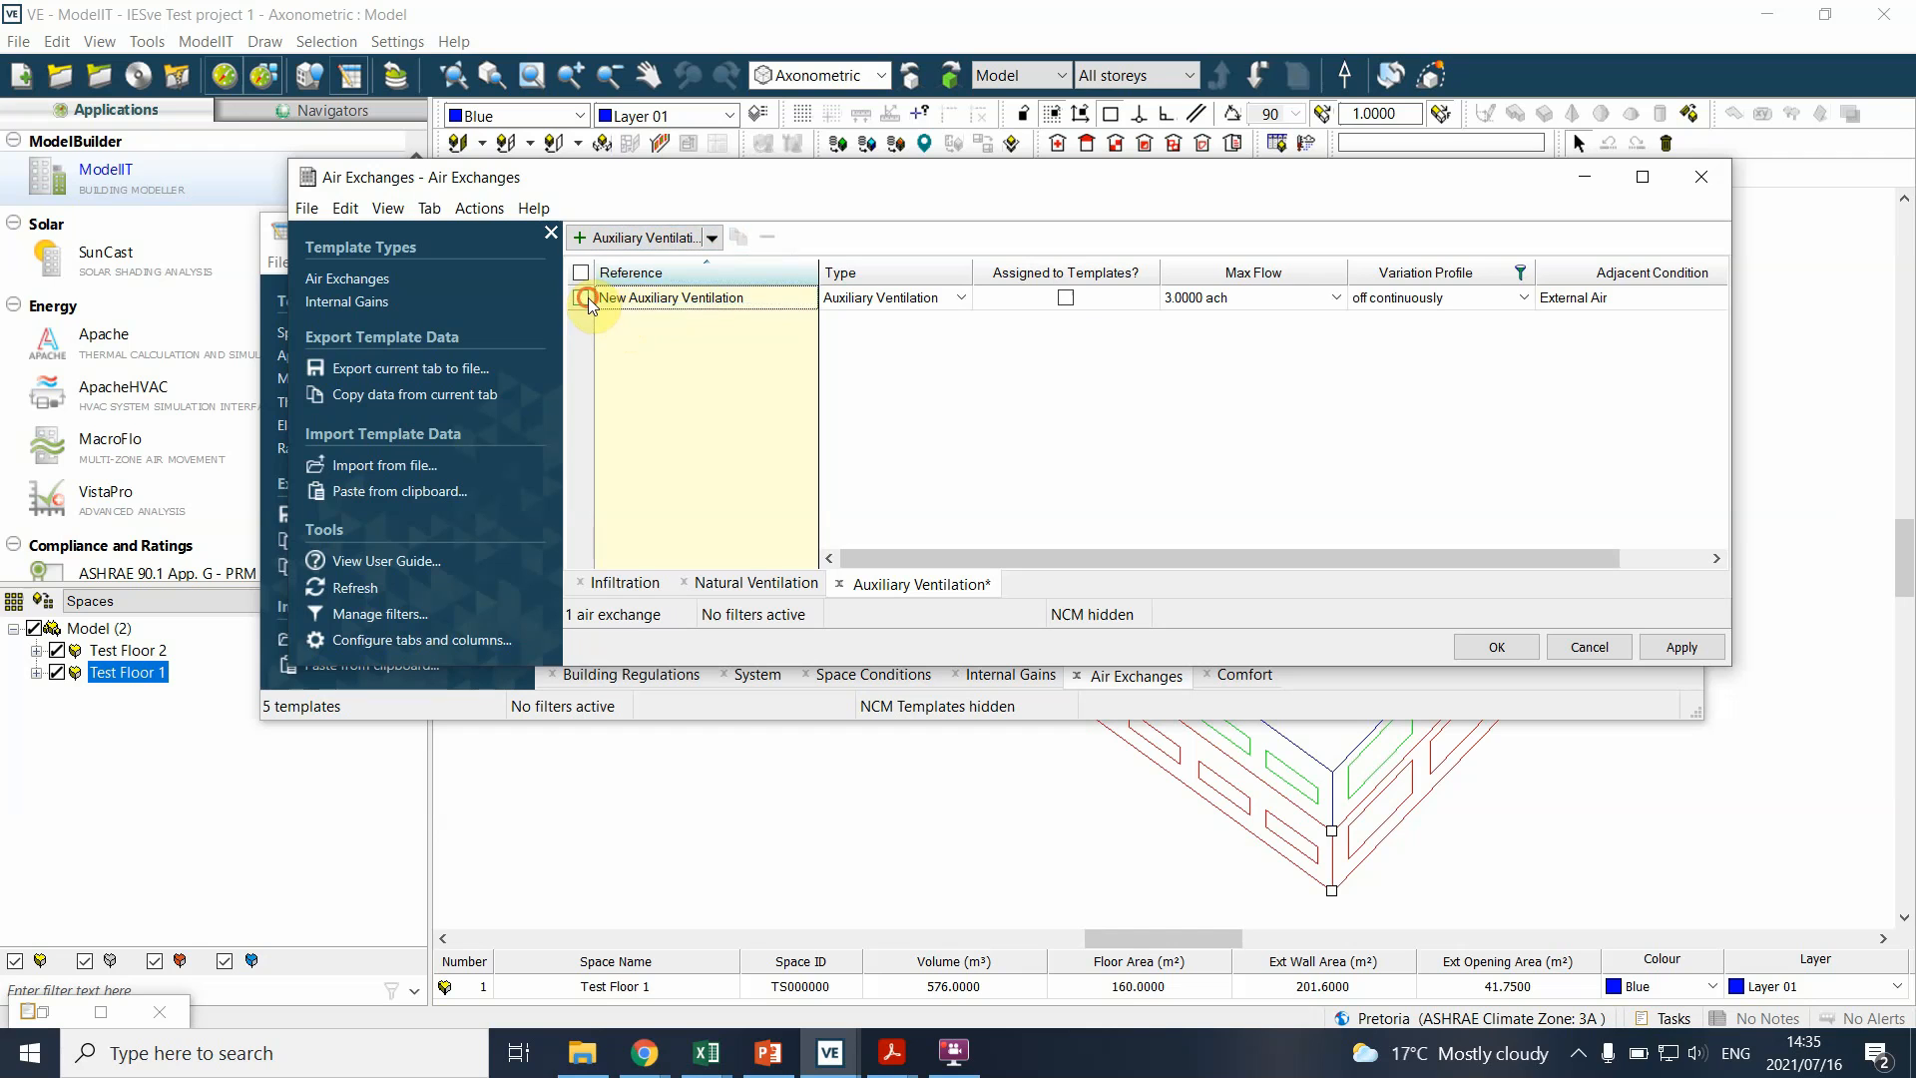
pyautogui.click(580, 298)
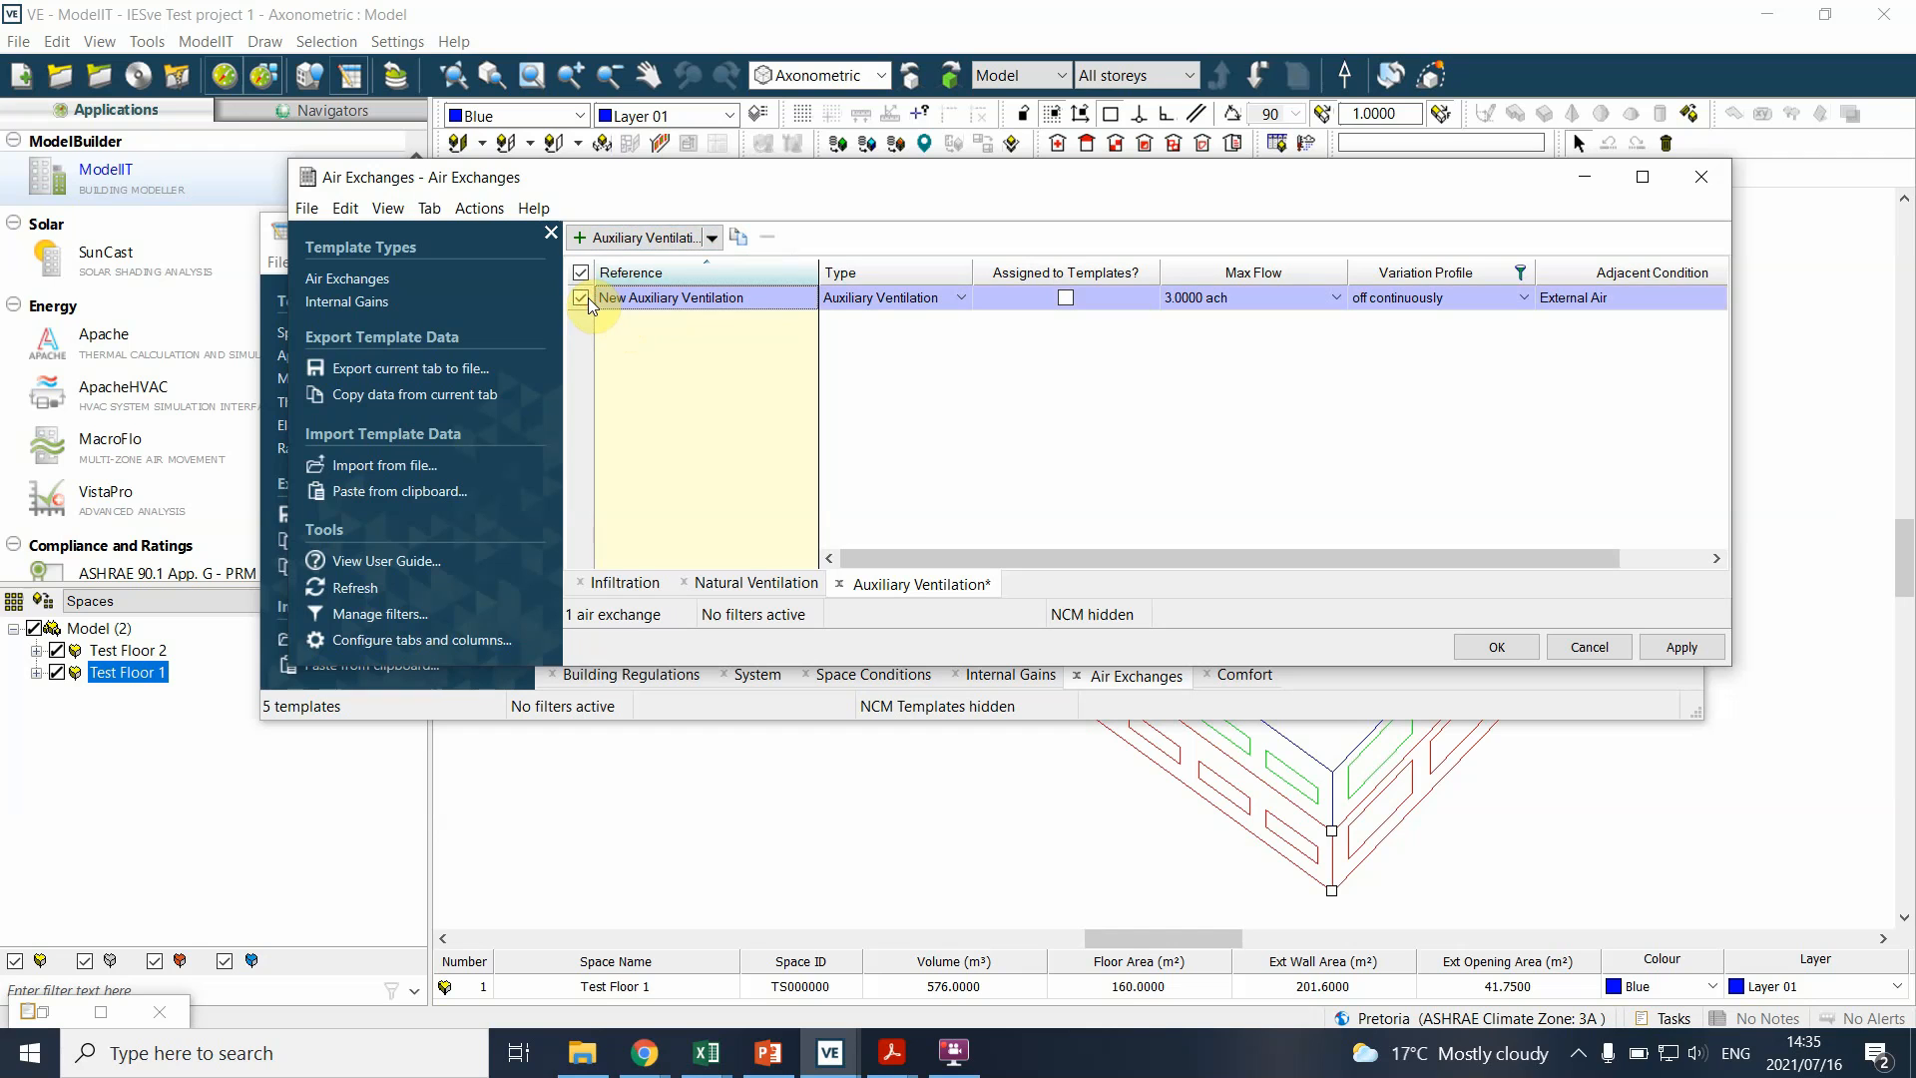
pyautogui.doubleClick(702, 299)
pyautogui.moveTo(628, 296); pyautogui.dragTo(484, 218)
pyautogui.press('Delete')
pyautogui.press('Delete')
pyautogui.press('BackSpace')
pyautogui.write('m')
pyautogui.press('BackSpace')
pyautogui.write('n')
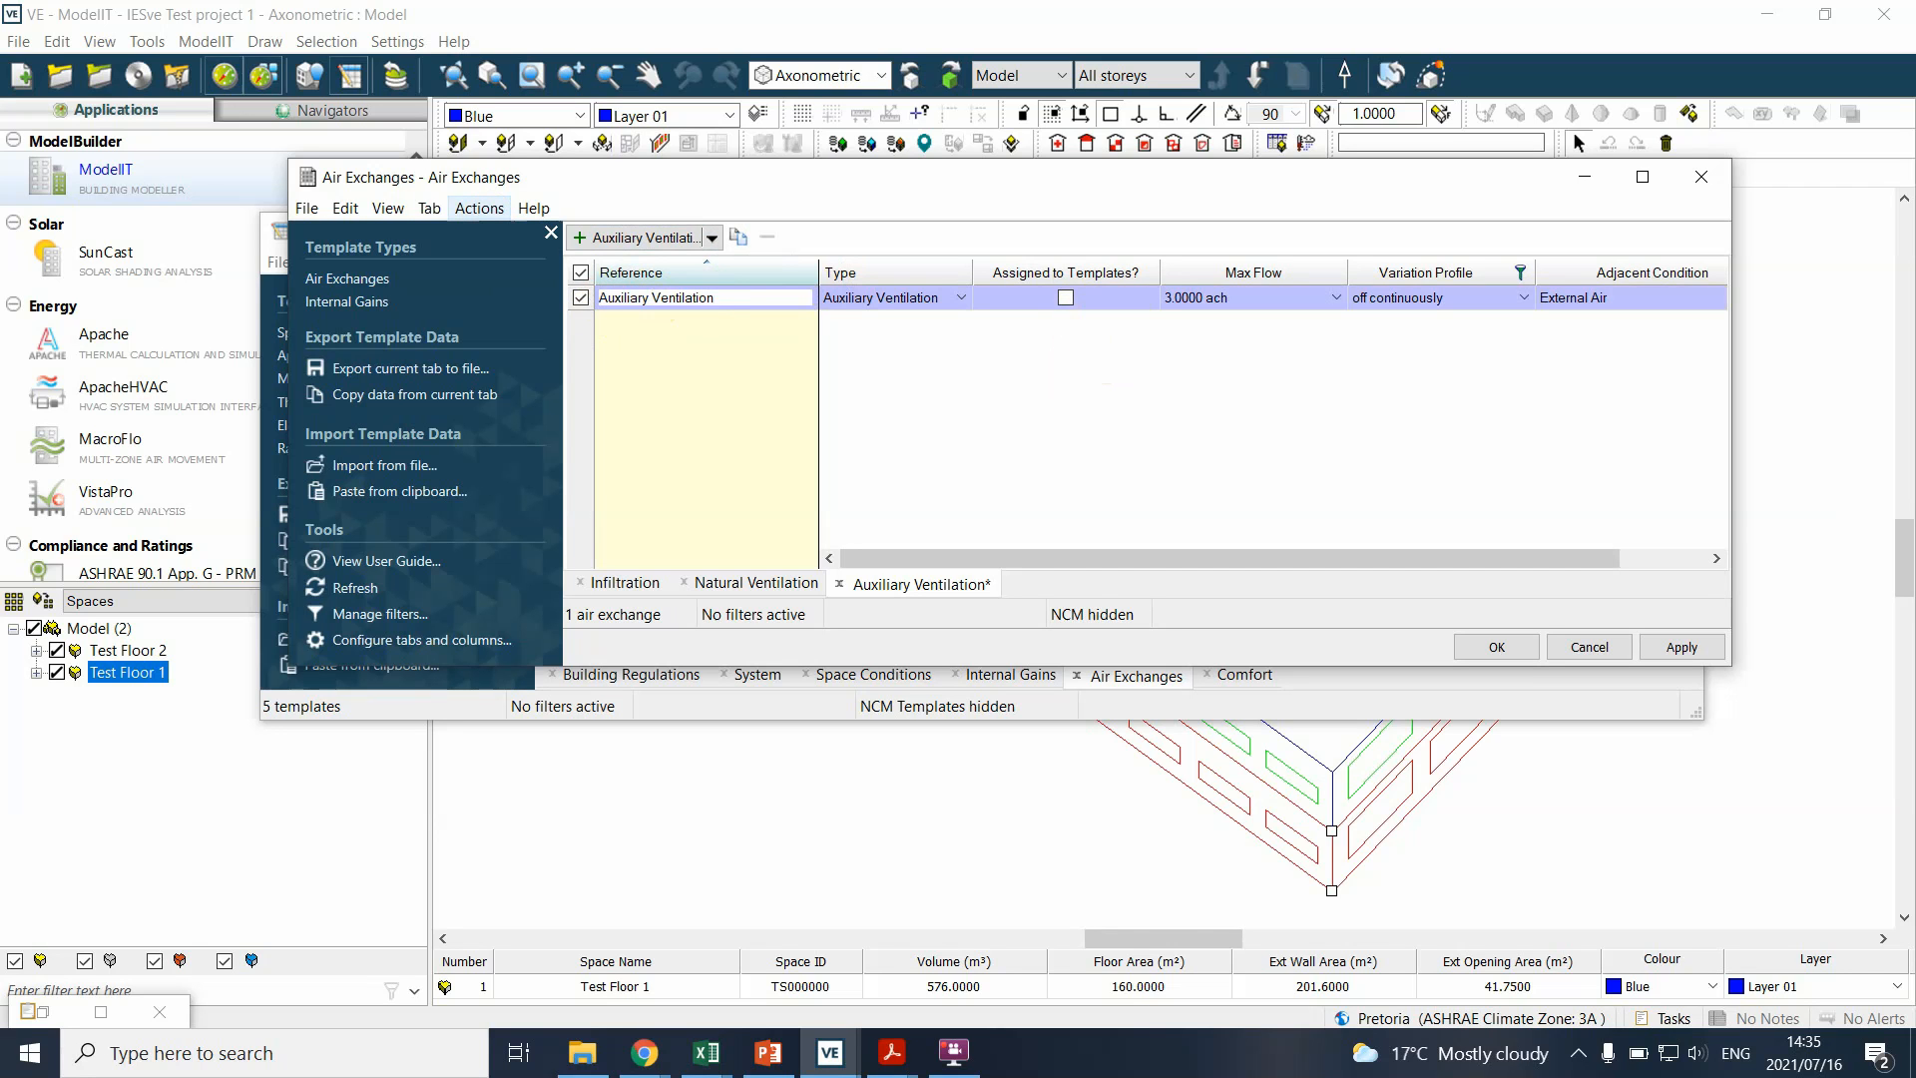
pyautogui.write(' - Office')
pyautogui.click(674, 394)
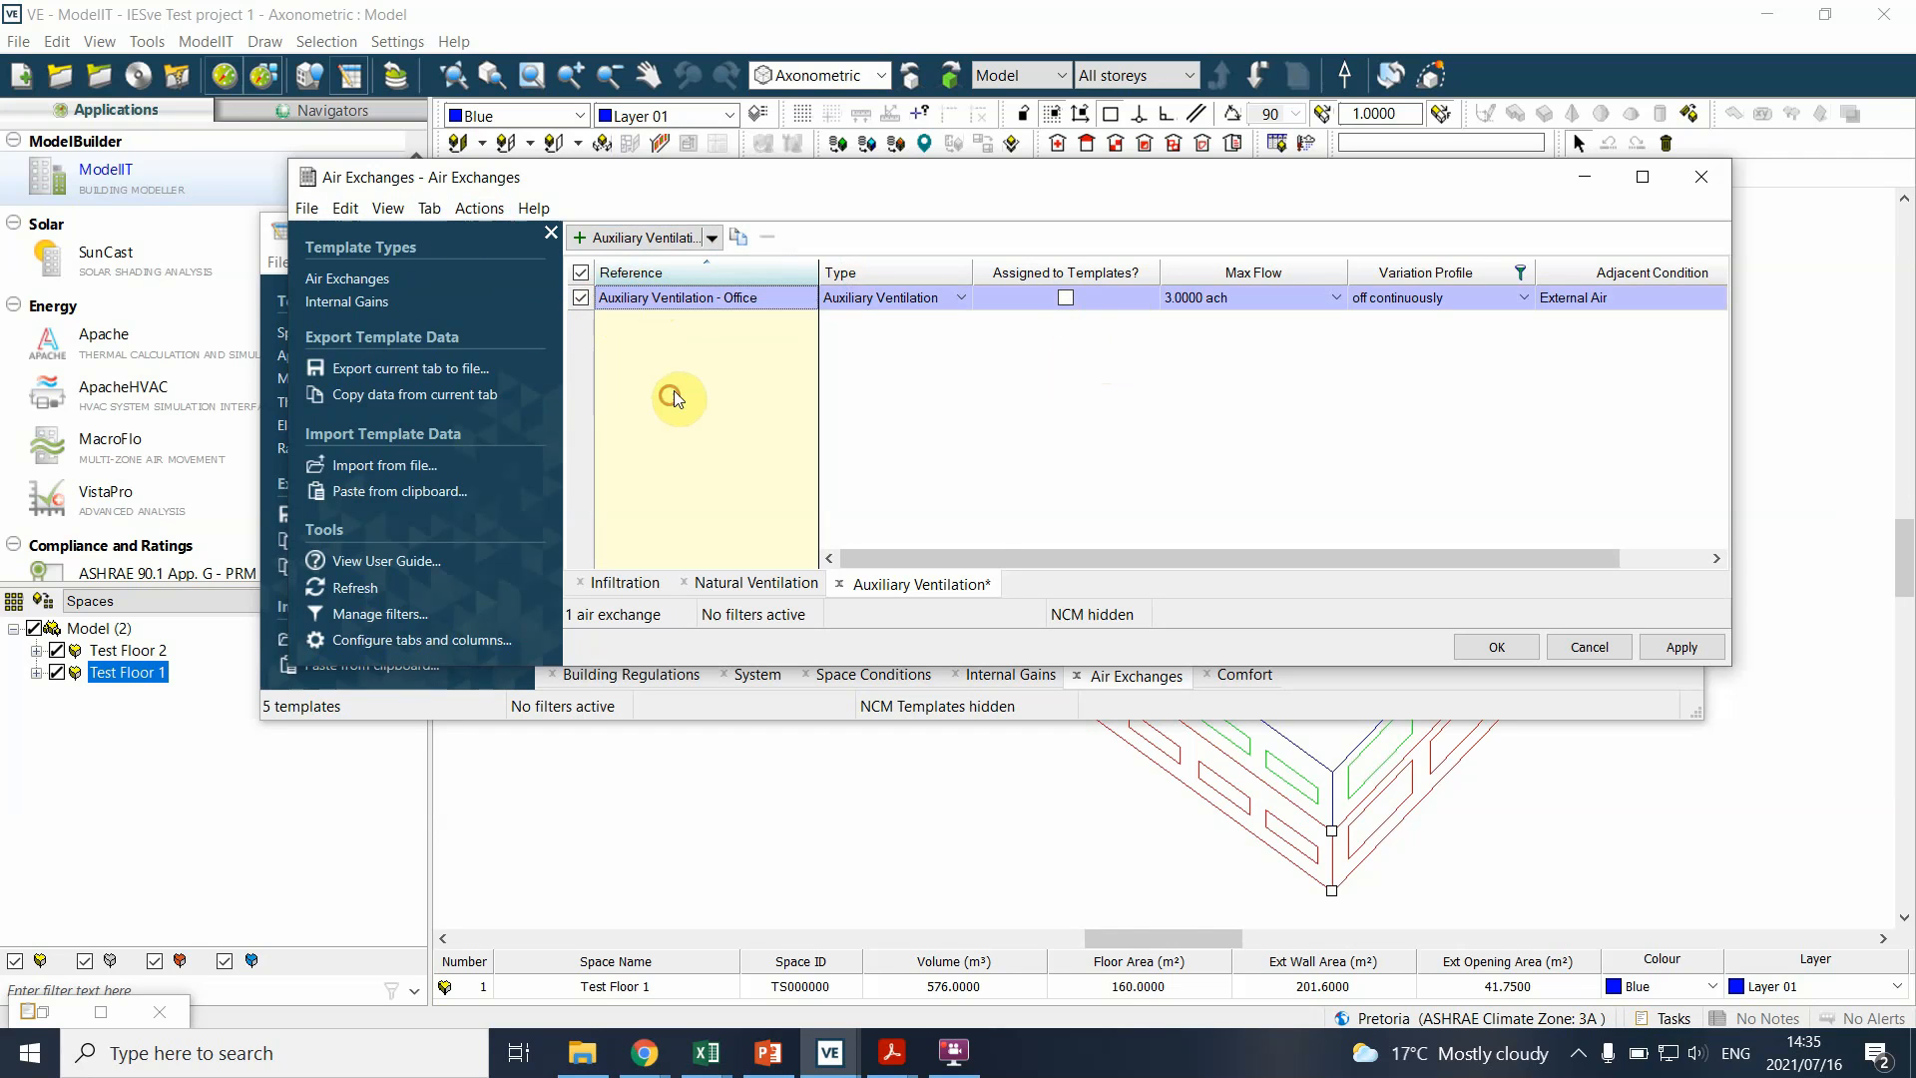
# - Rename the auxiliary ventilation air exchange to "Office - Auxiliary Ventilation"
pyautogui.click(789, 582)
pyautogui.click(908, 583)
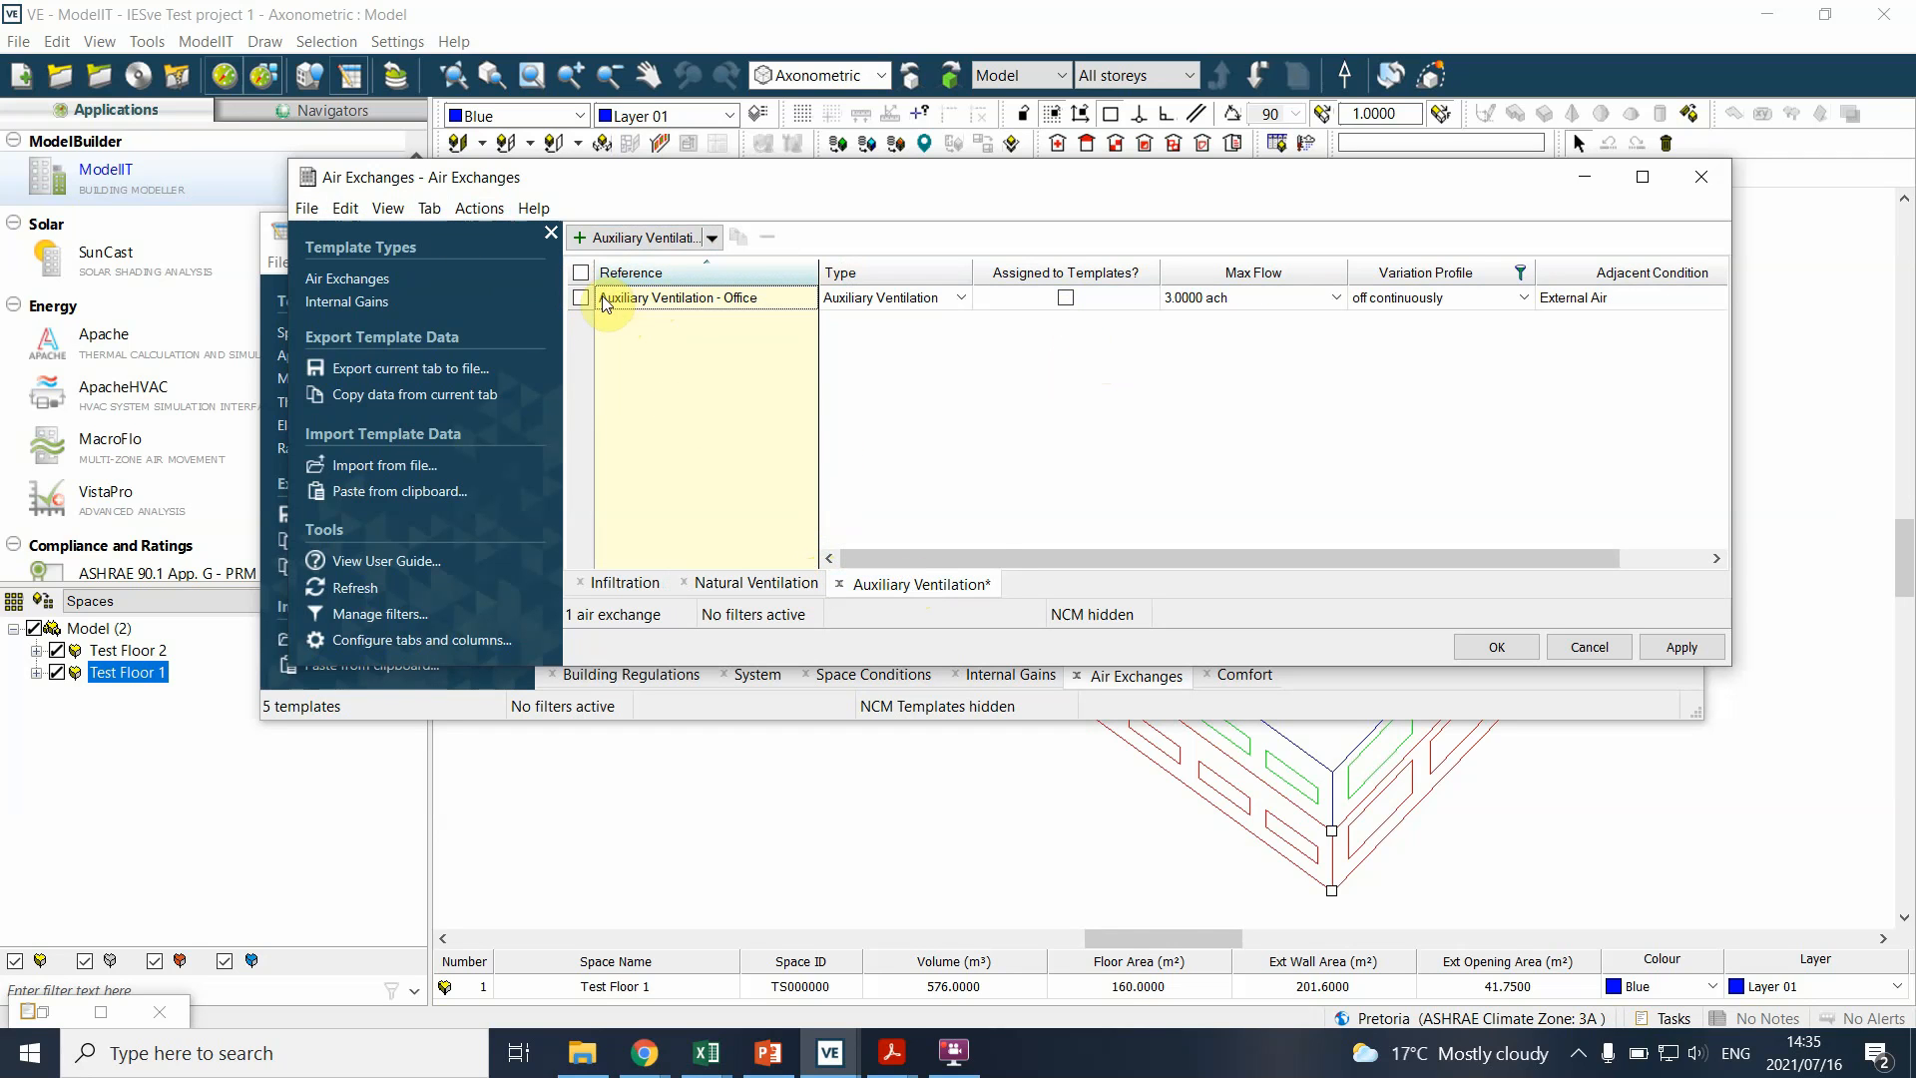
pyautogui.click(603, 297)
pyautogui.click(603, 297)
pyautogui.write('Office -')
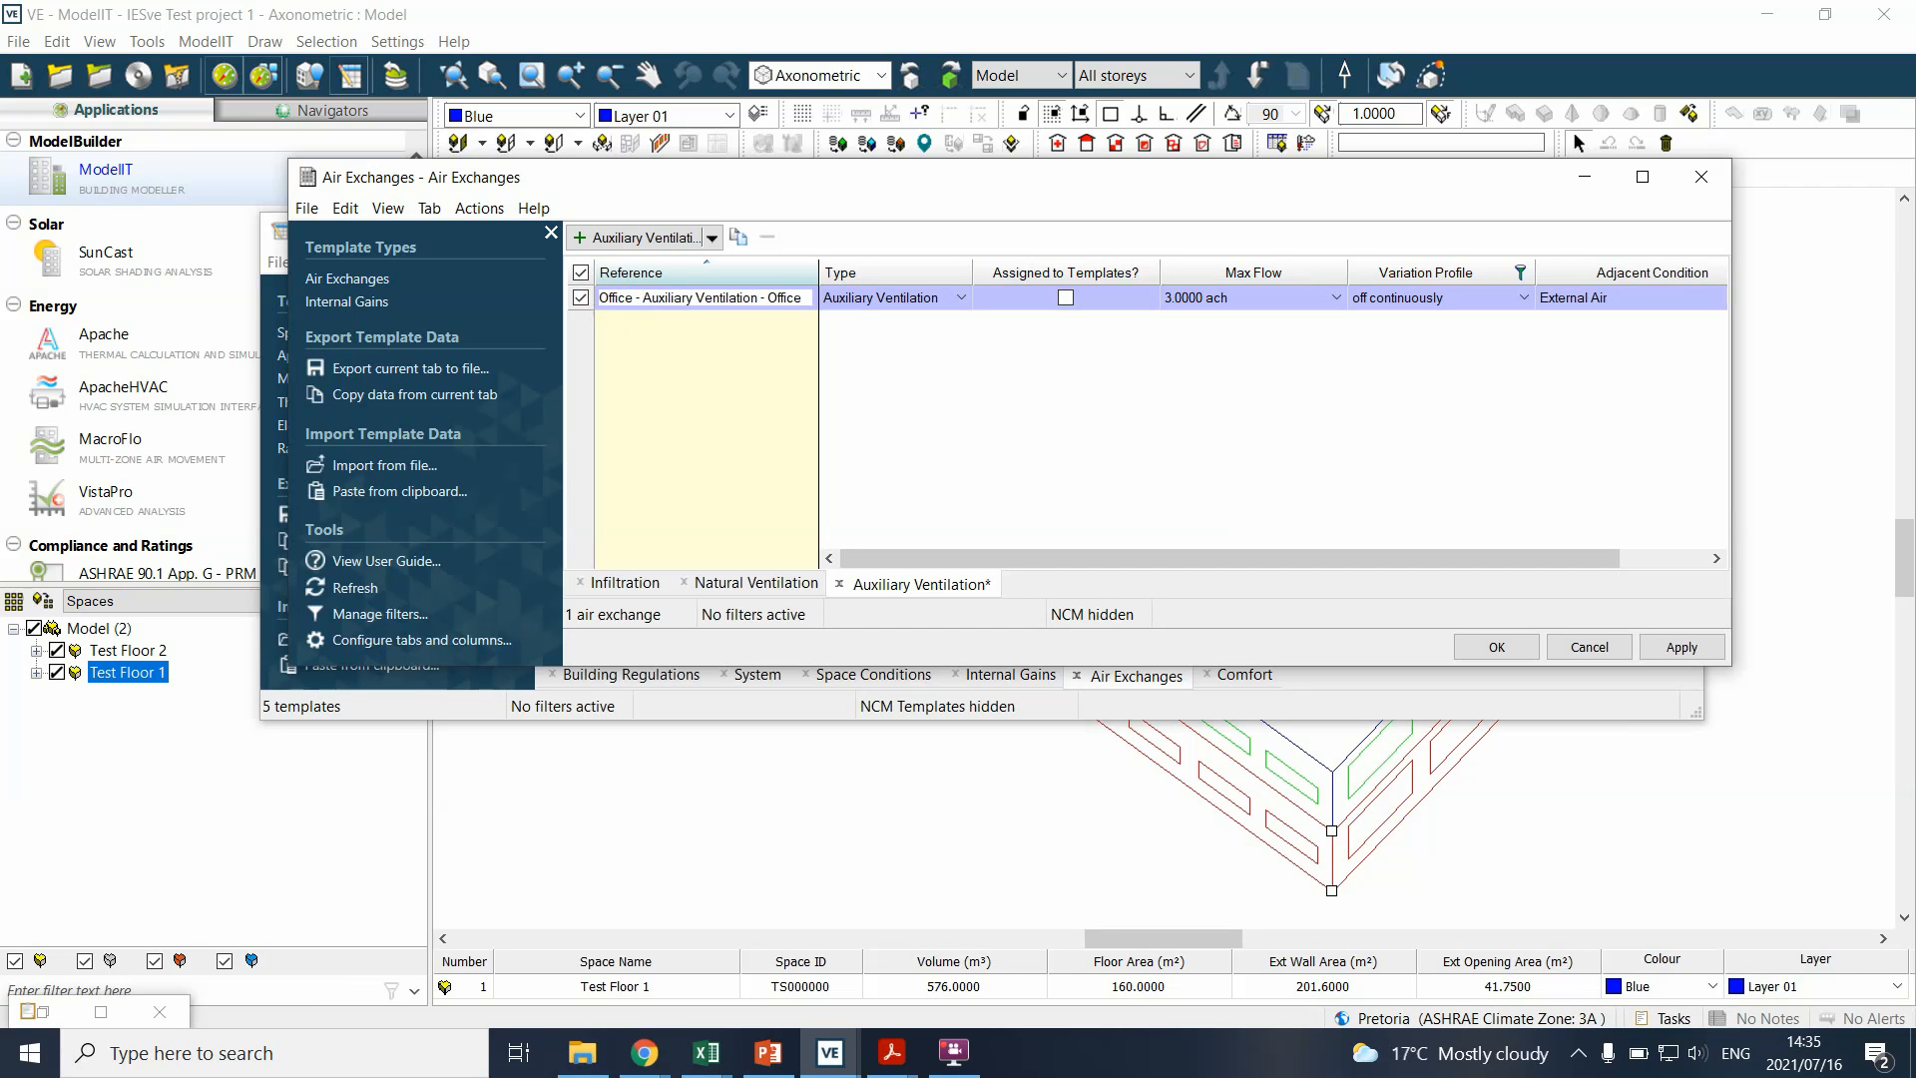
pyautogui.hotkey('ctrl', 'Right')
pyautogui.hotkey('ctrl', 'Right')
pyautogui.hotkey('shift', 'End')
pyautogui.press('Delete')
pyautogui.click(1206, 381)
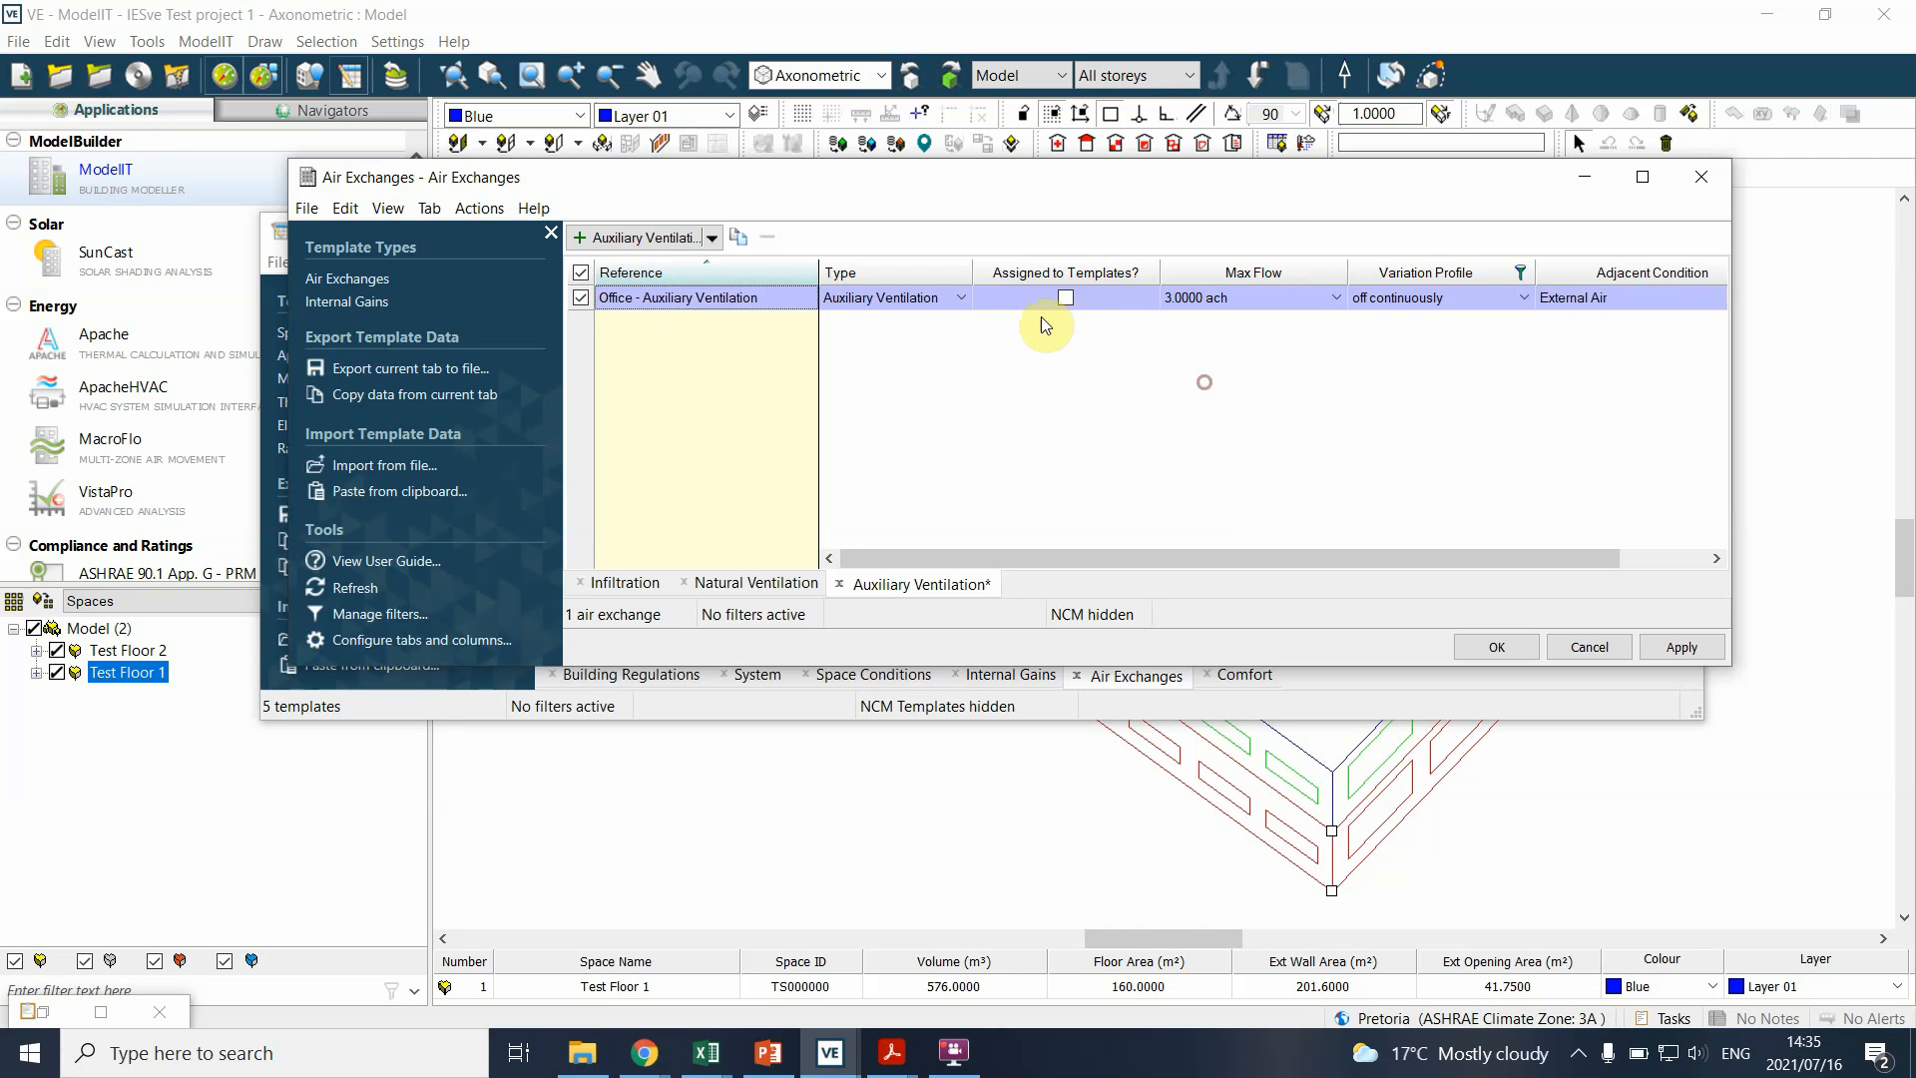
# - Assign Office - Auxiliary Ventilation to the selected template and set its max flow to 7.5 l/s/person
pyautogui.click(1066, 297)
pyautogui.click(1221, 297)
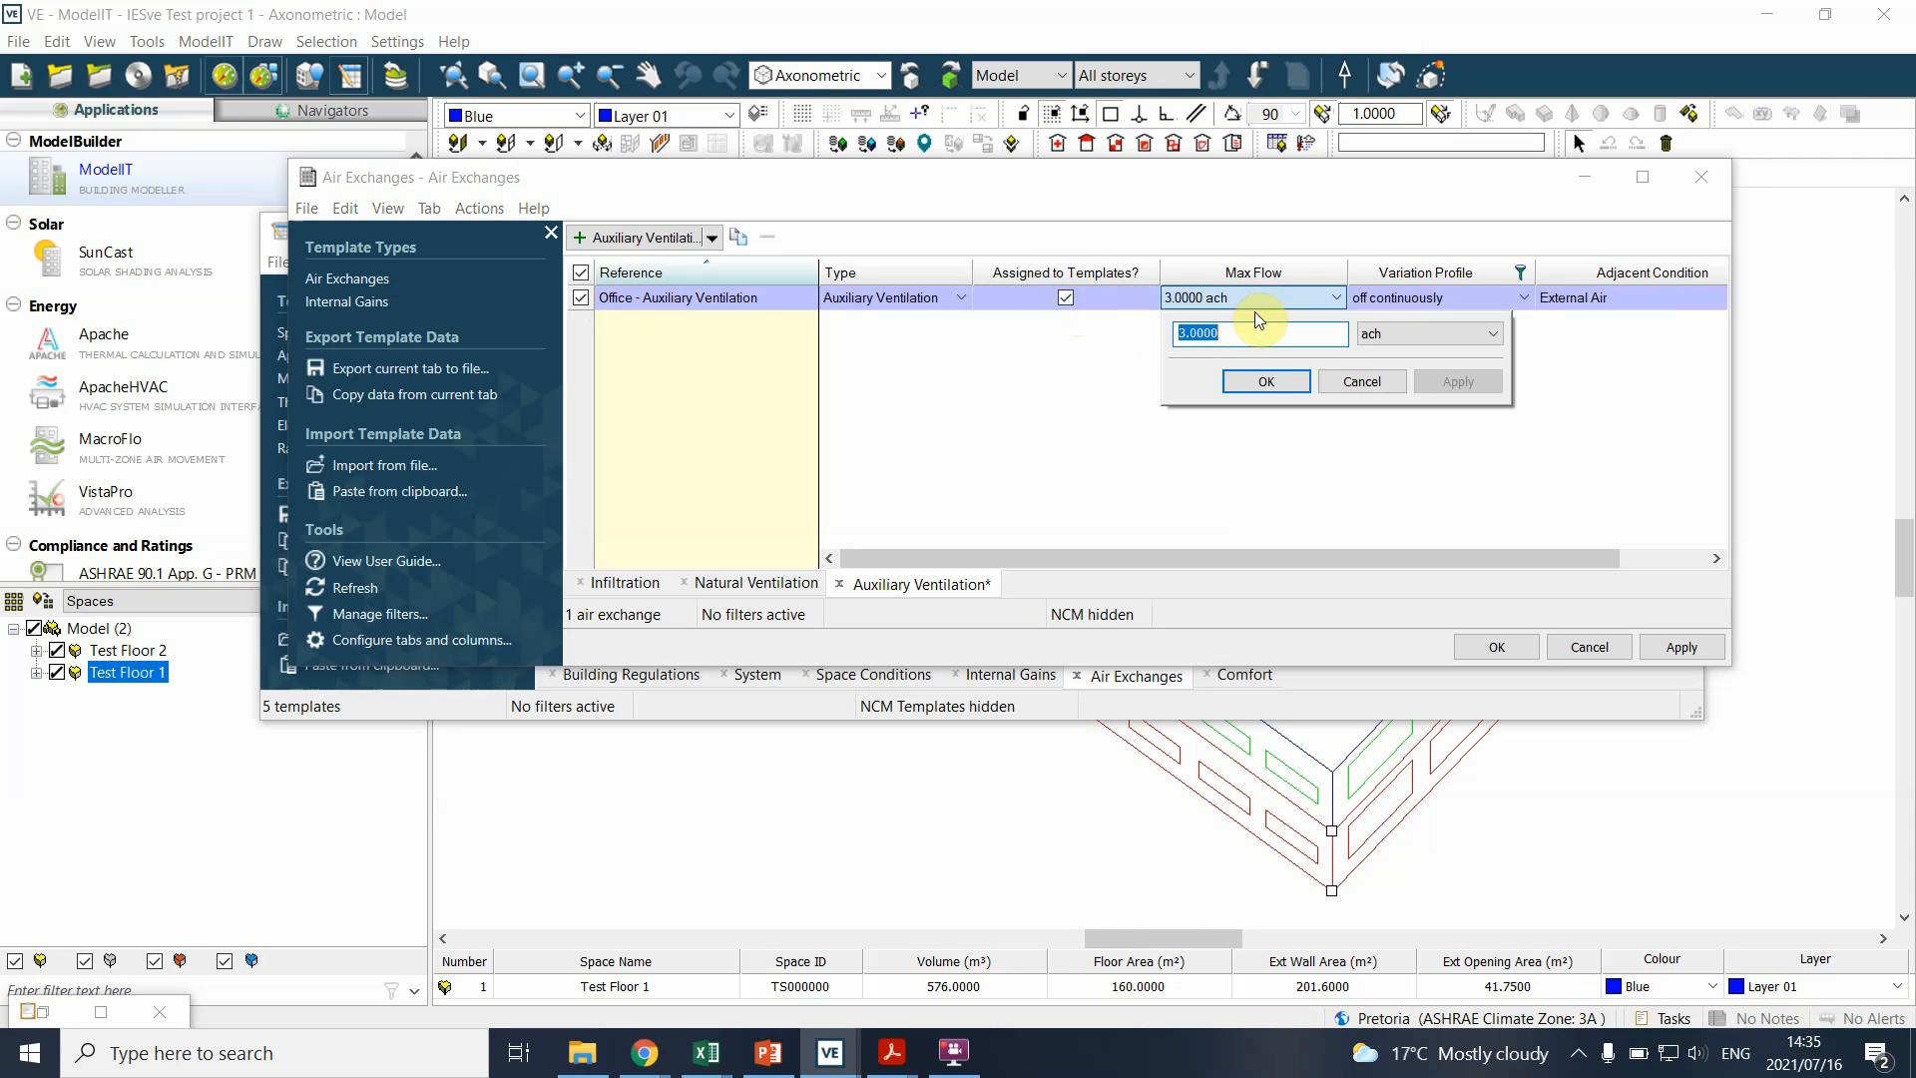
pyautogui.click(1380, 343)
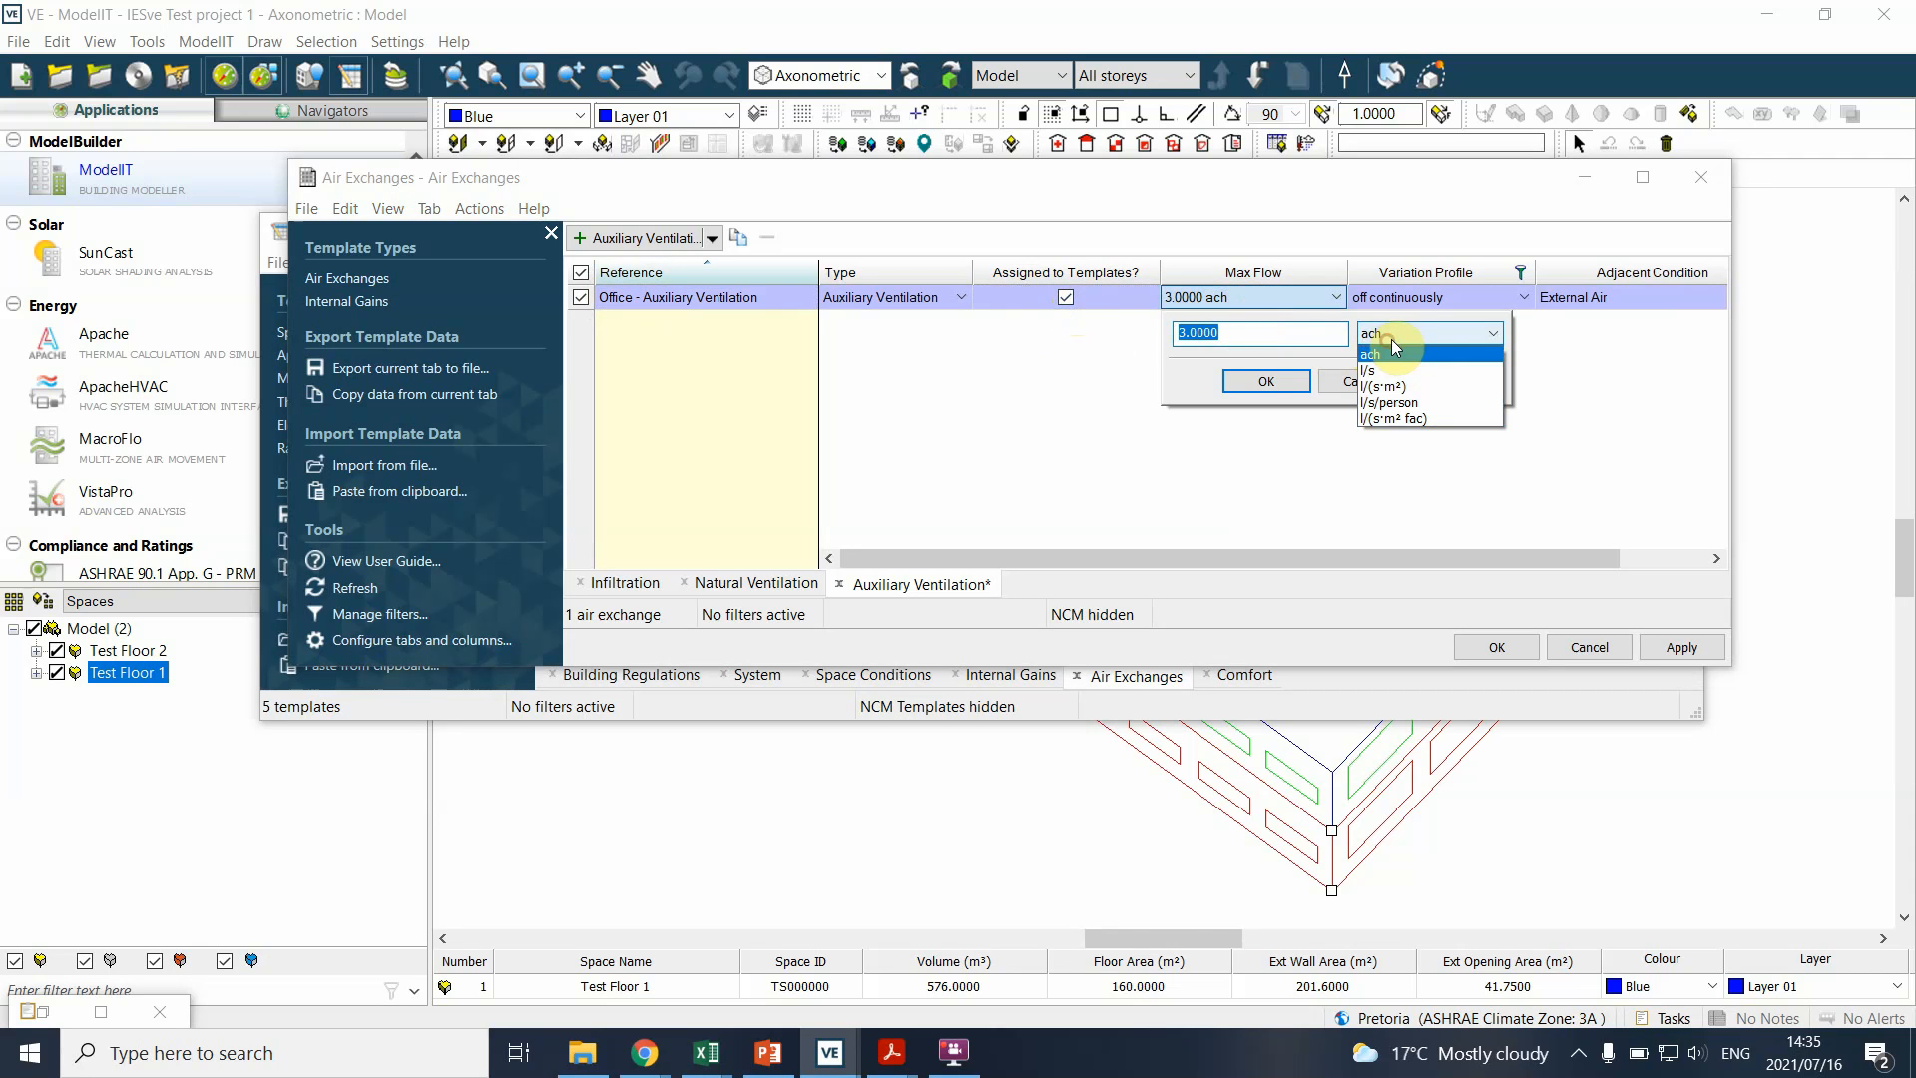
pyautogui.click(1395, 403)
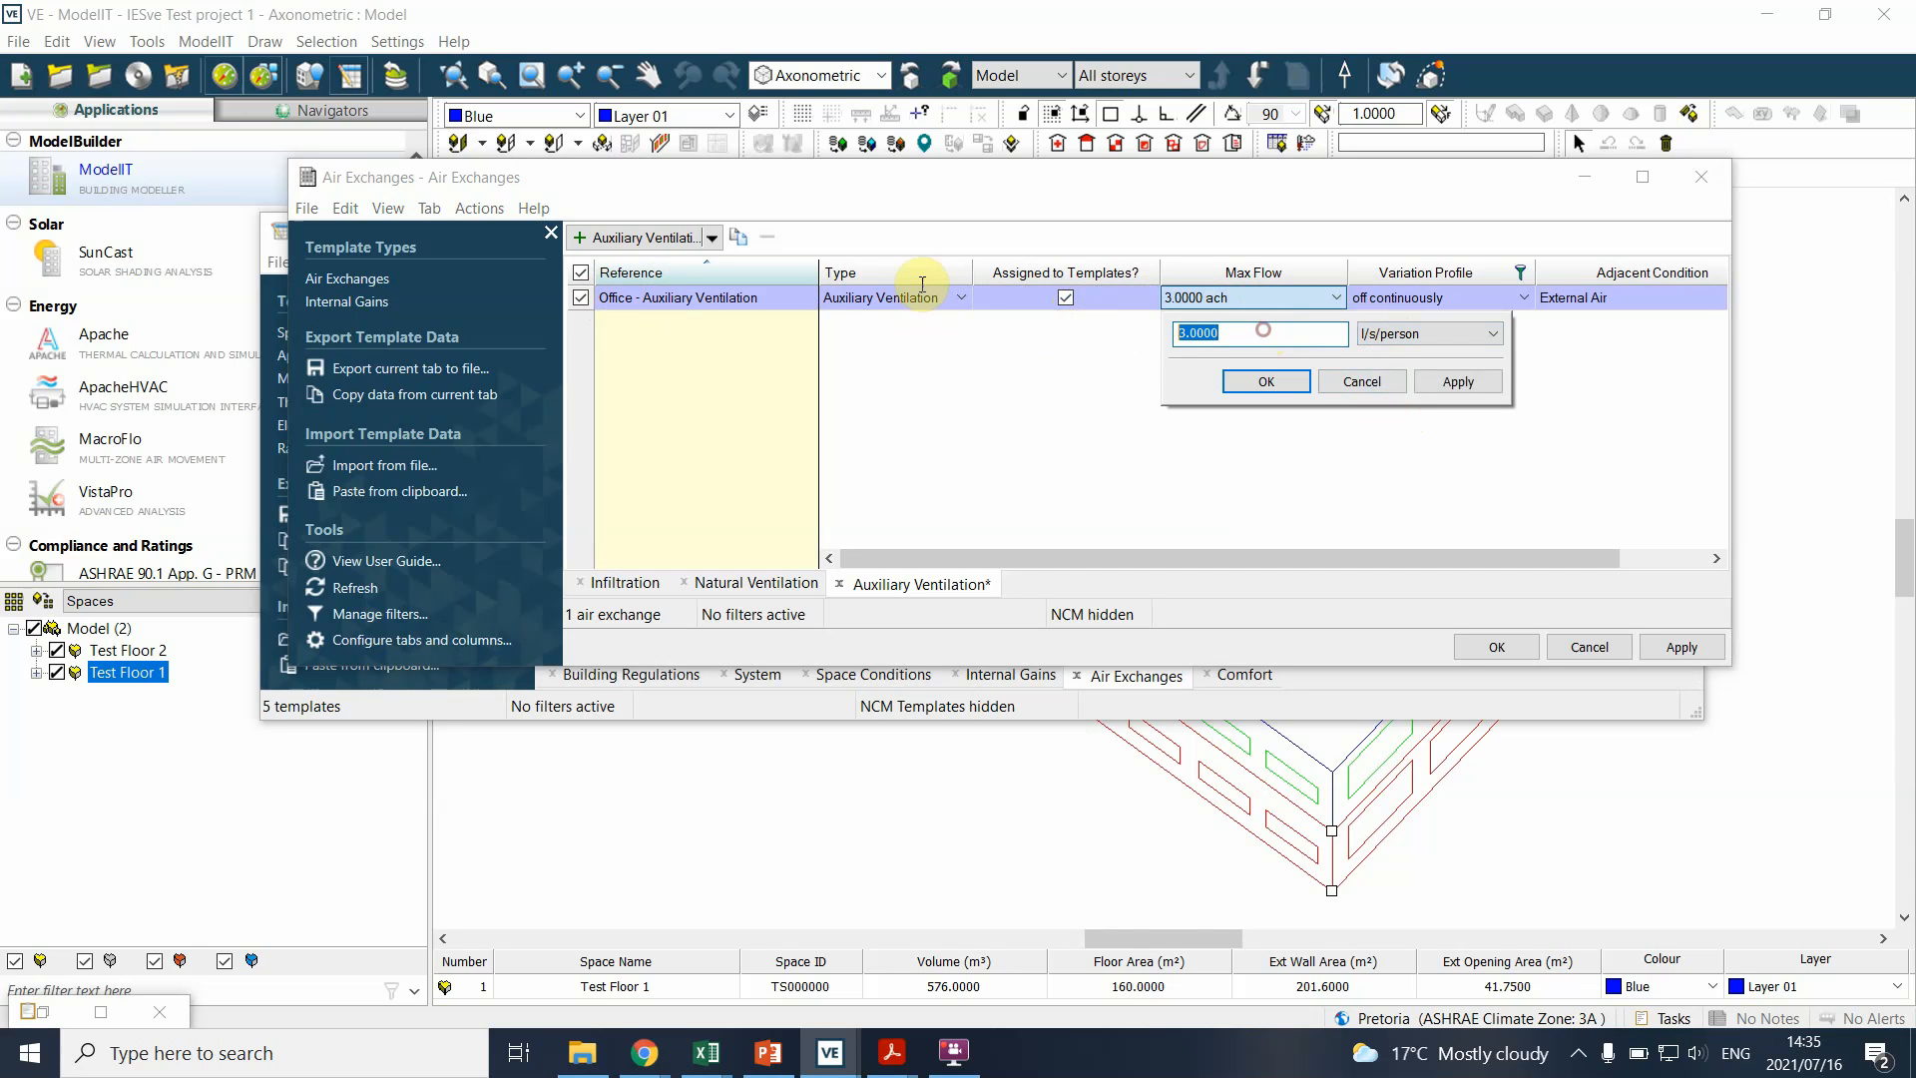
pyautogui.write('7.5')
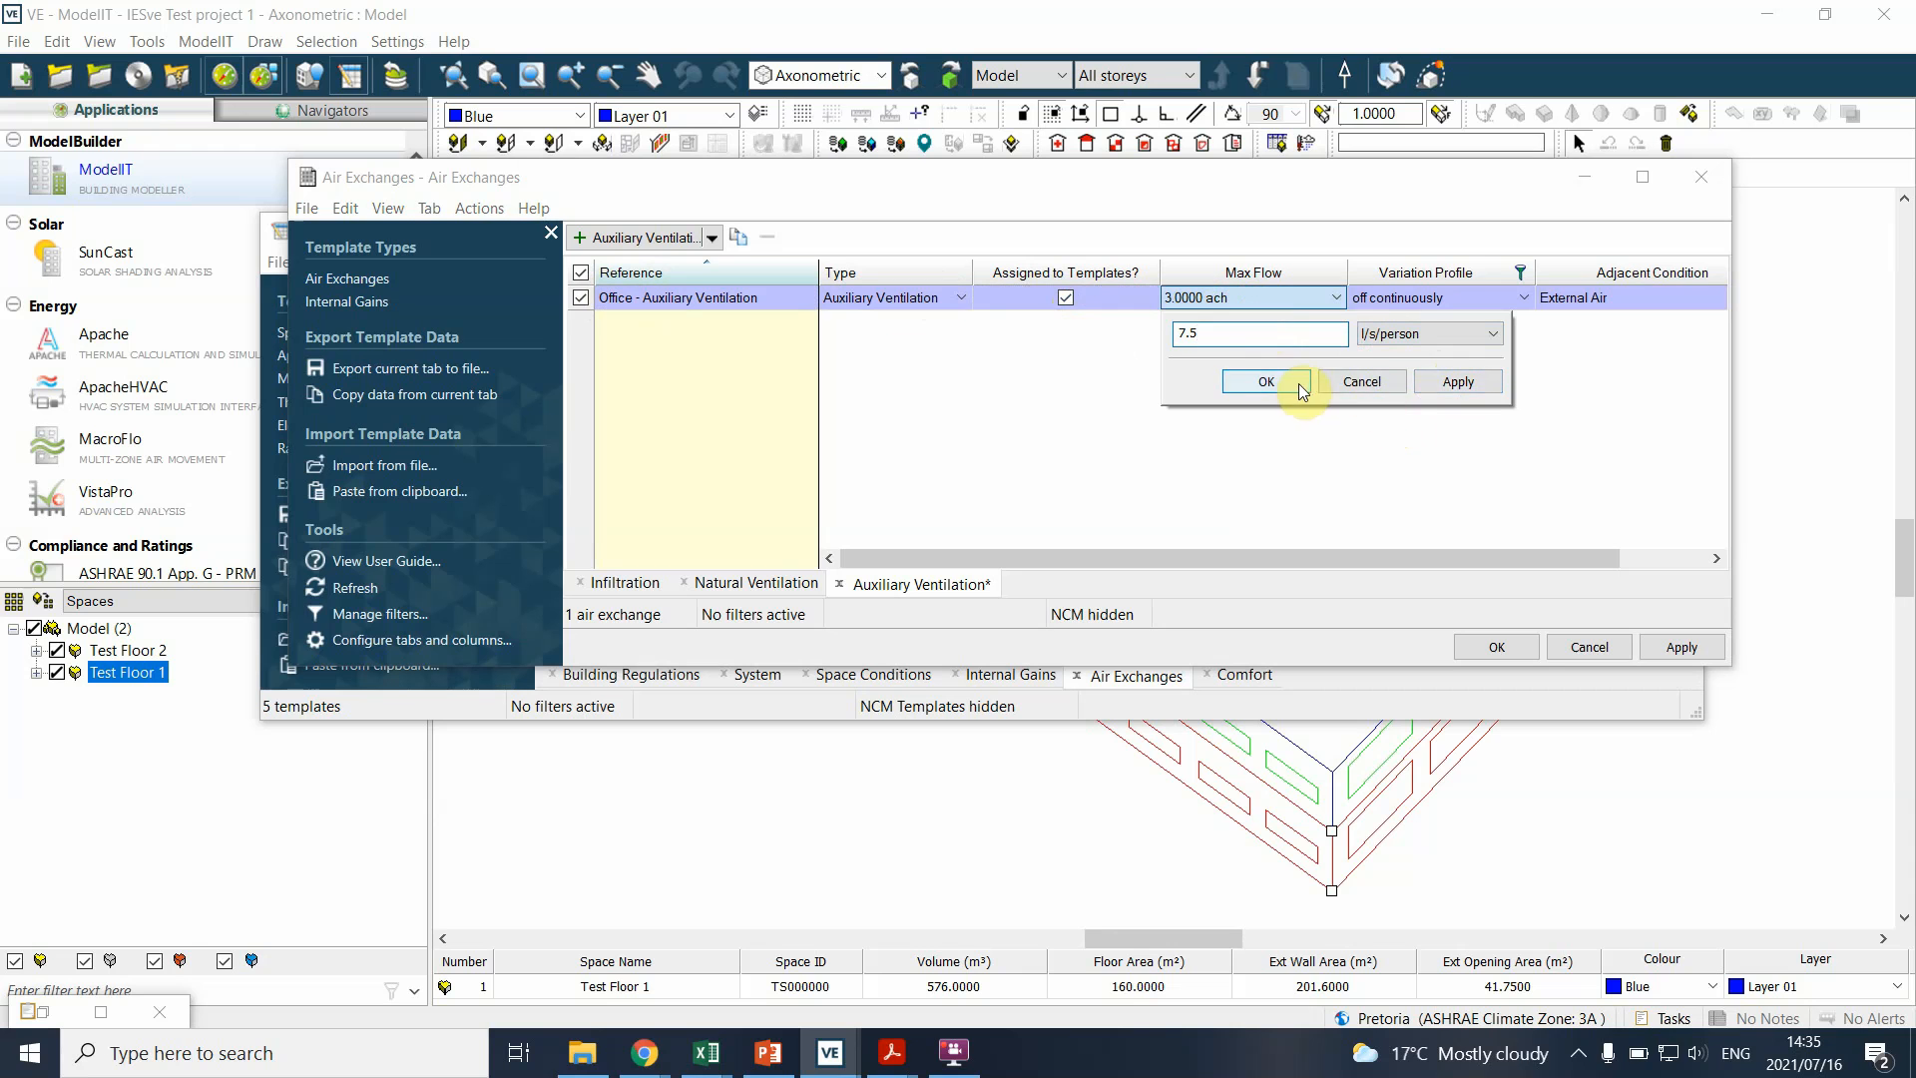
pyautogui.click(1463, 387)
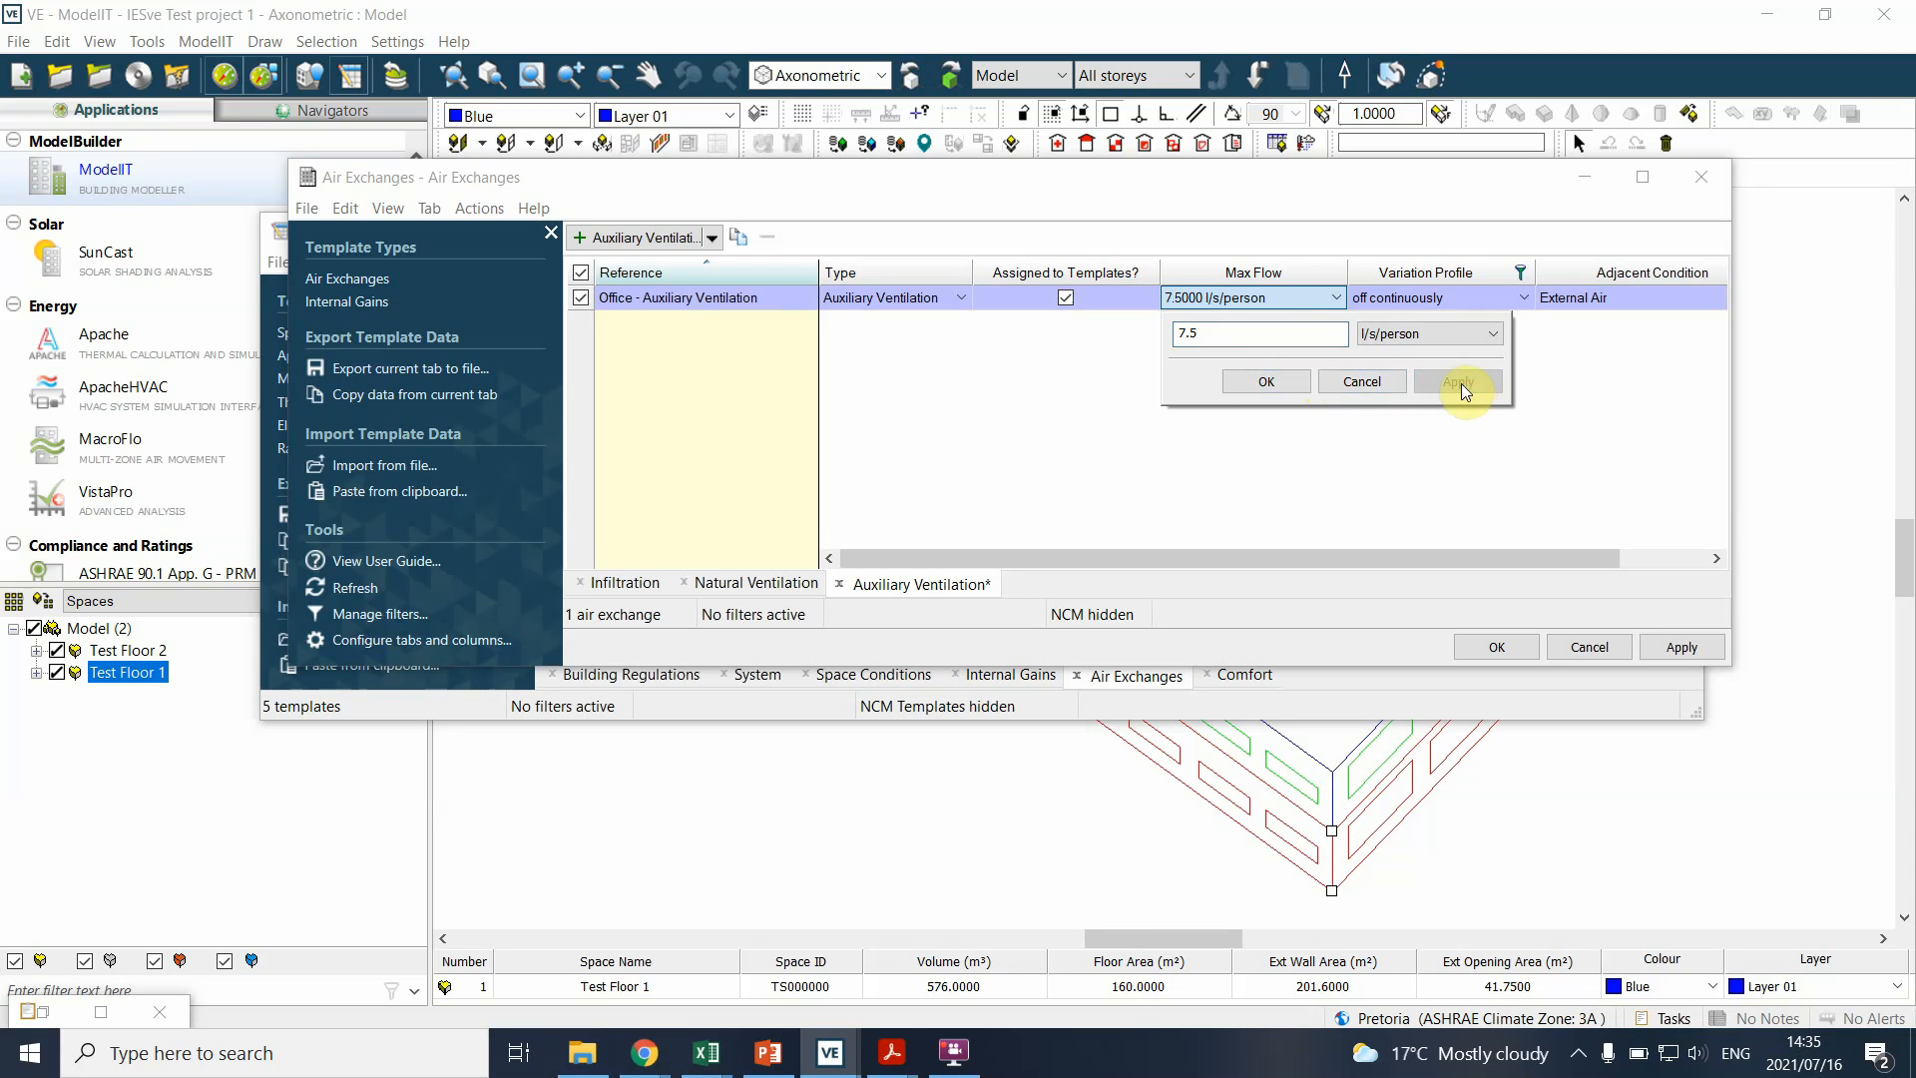
pyautogui.click(1264, 381)
# - Set Office - Auxiliary Ventilation's variation profile to Offfice Annual and select External Air as its adjacent condition
pyautogui.click(1417, 305)
pyautogui.click(1417, 306)
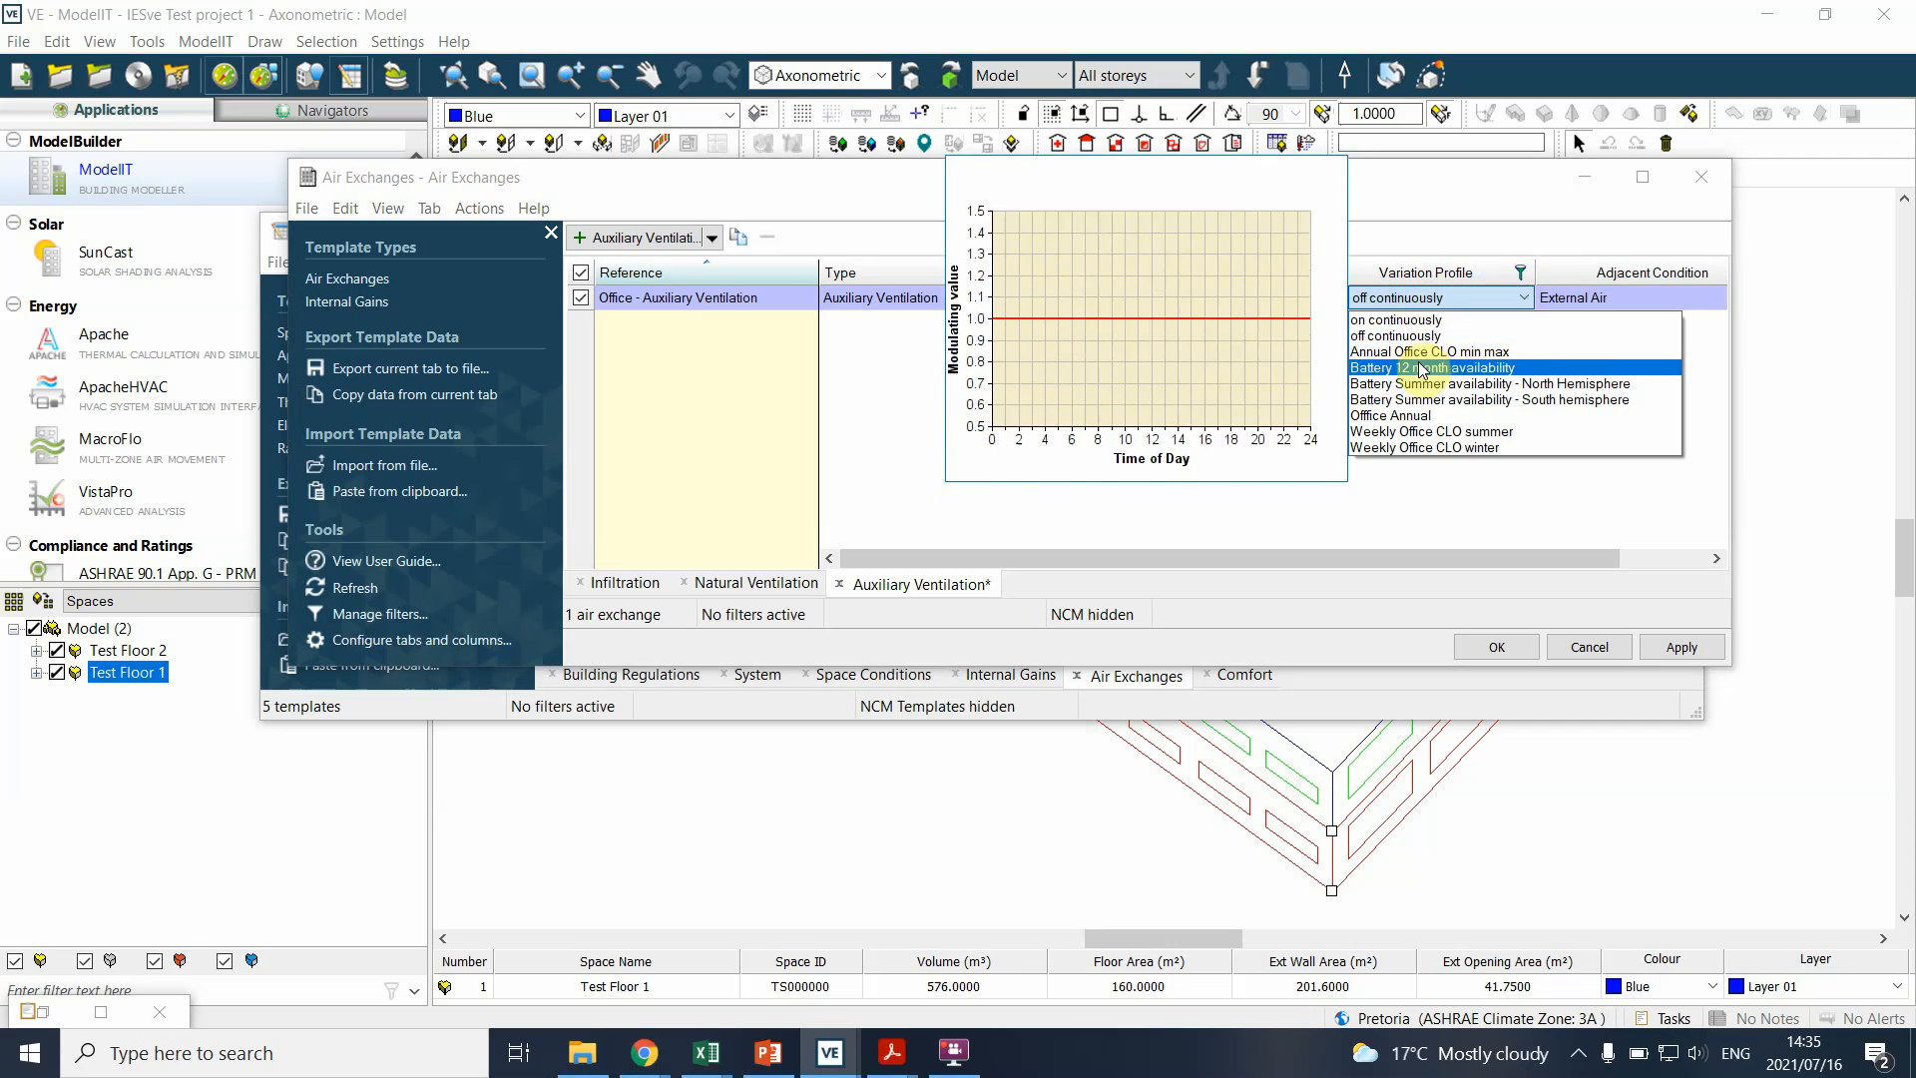
pyautogui.click(1401, 413)
pyautogui.click(1458, 296)
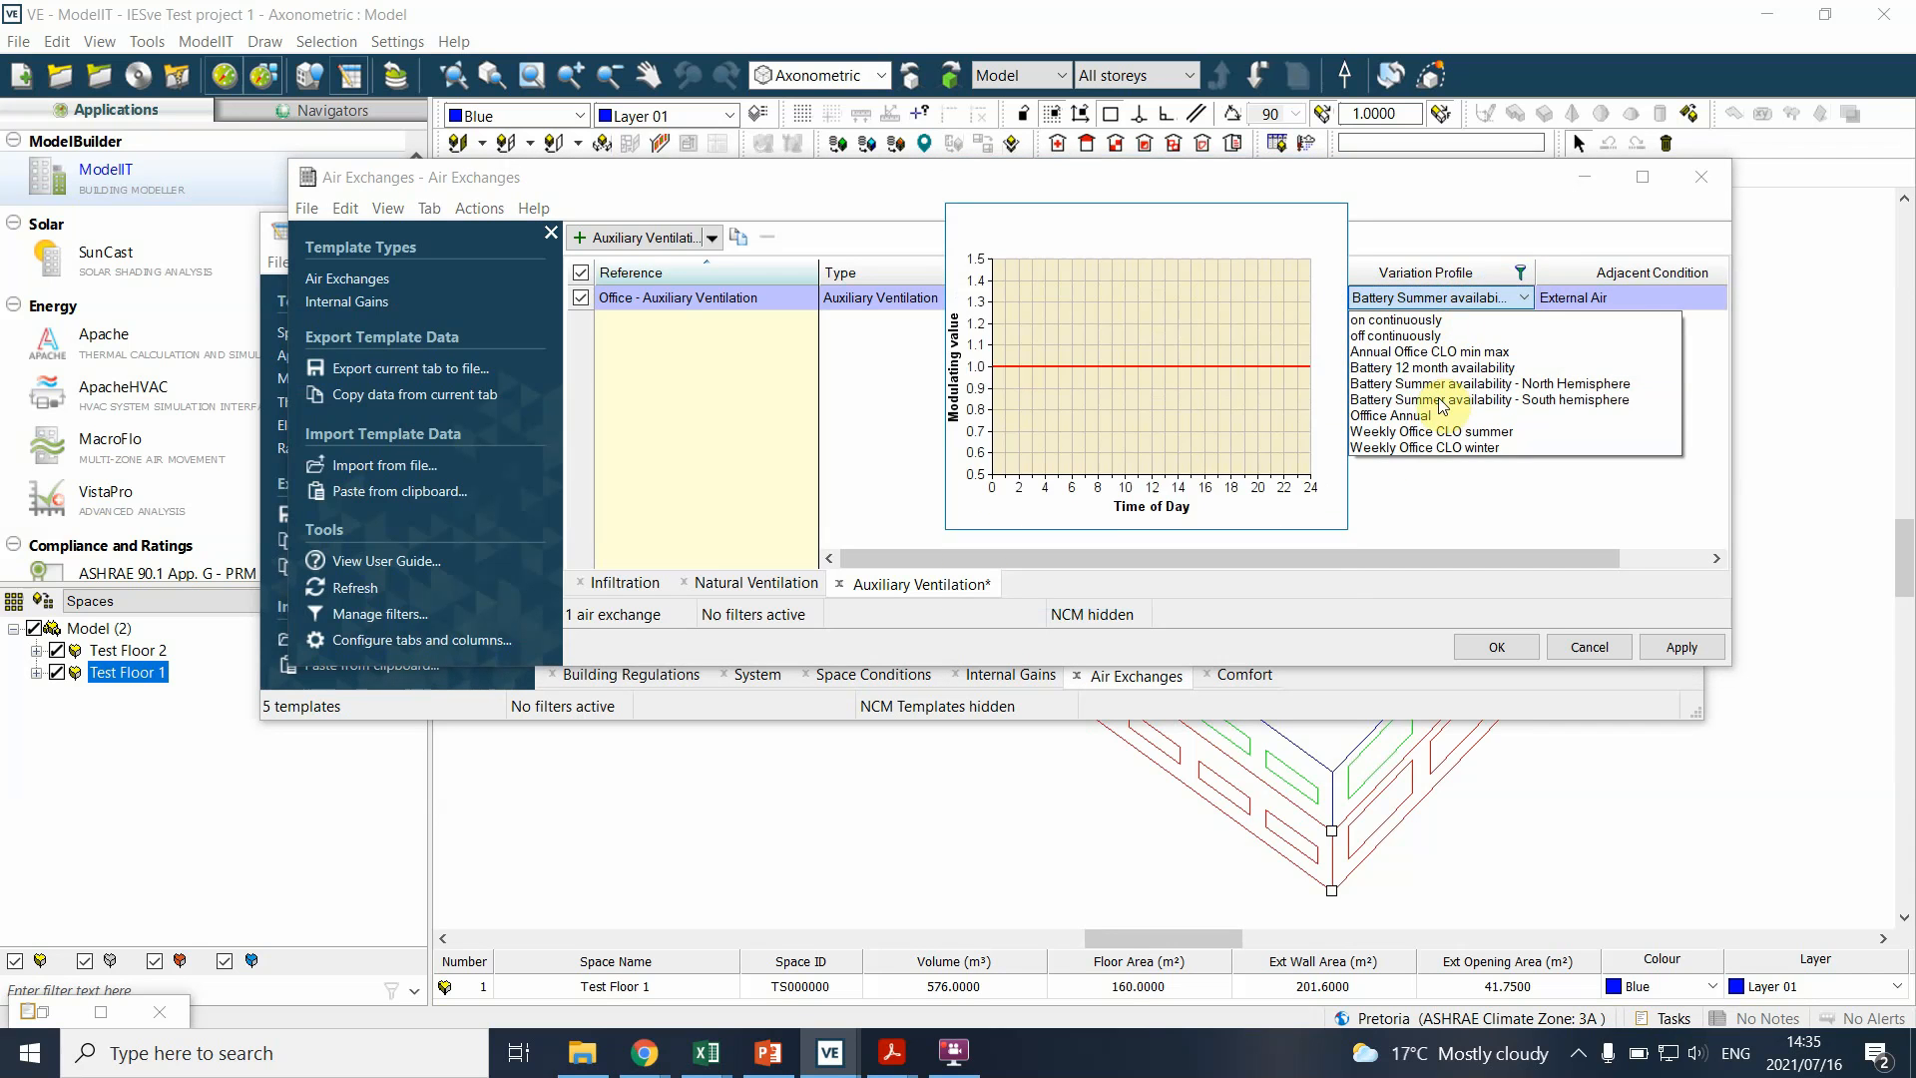
pyautogui.click(1437, 408)
pyautogui.click(1554, 297)
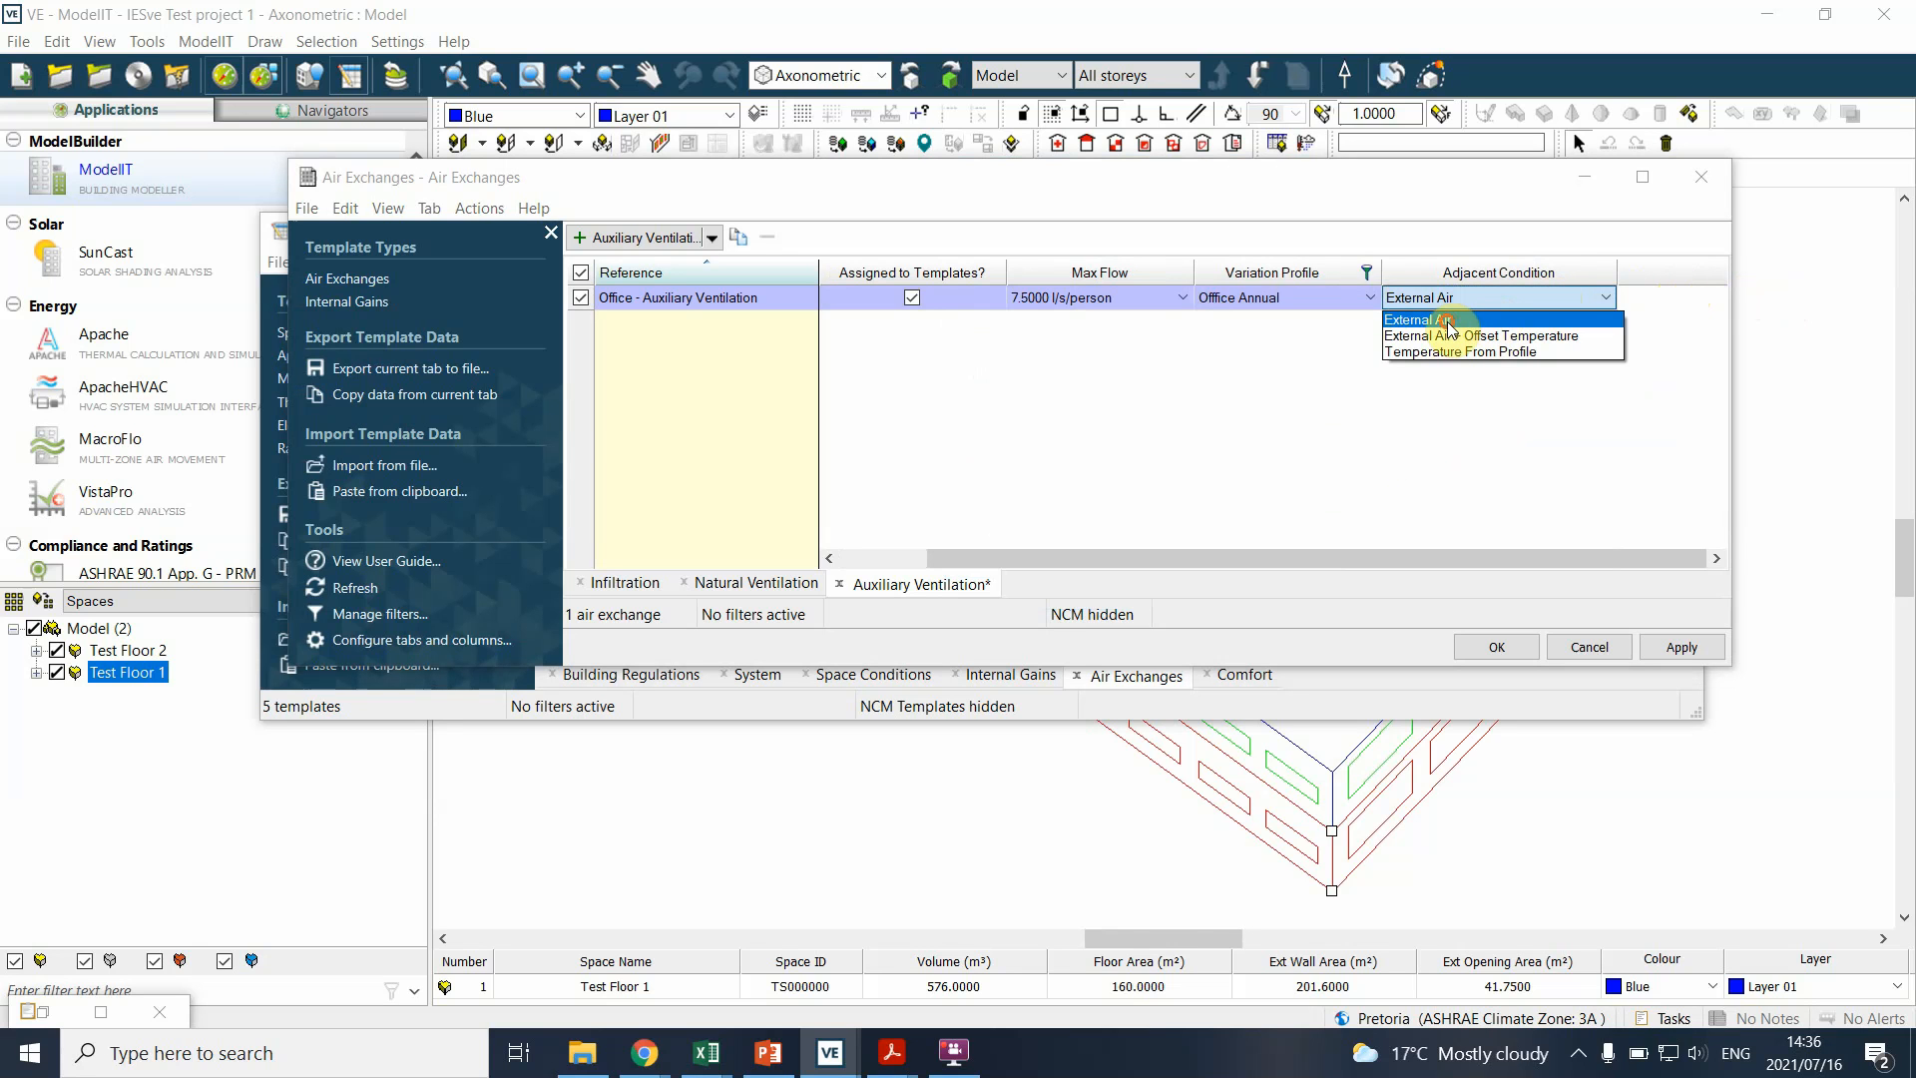
pyautogui.click(1448, 321)
pyautogui.click(1557, 294)
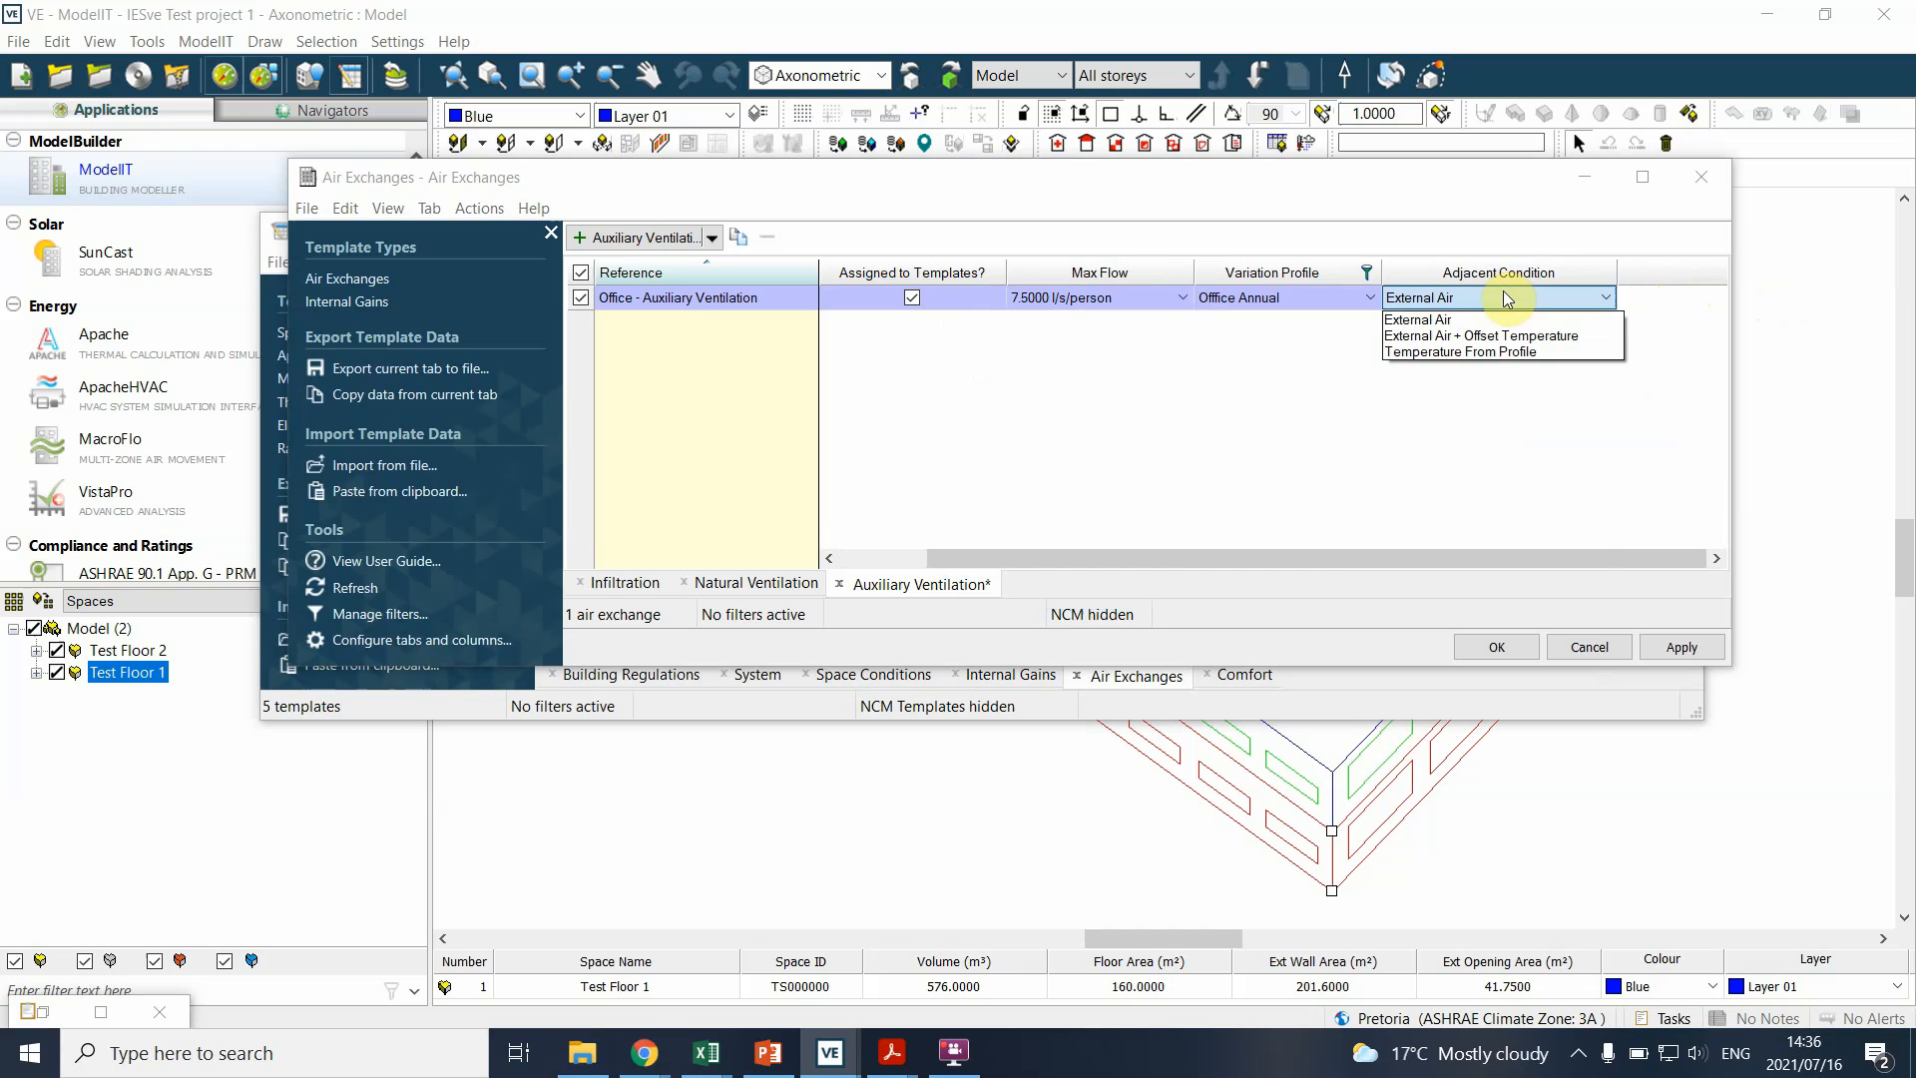
pyautogui.click(1405, 320)
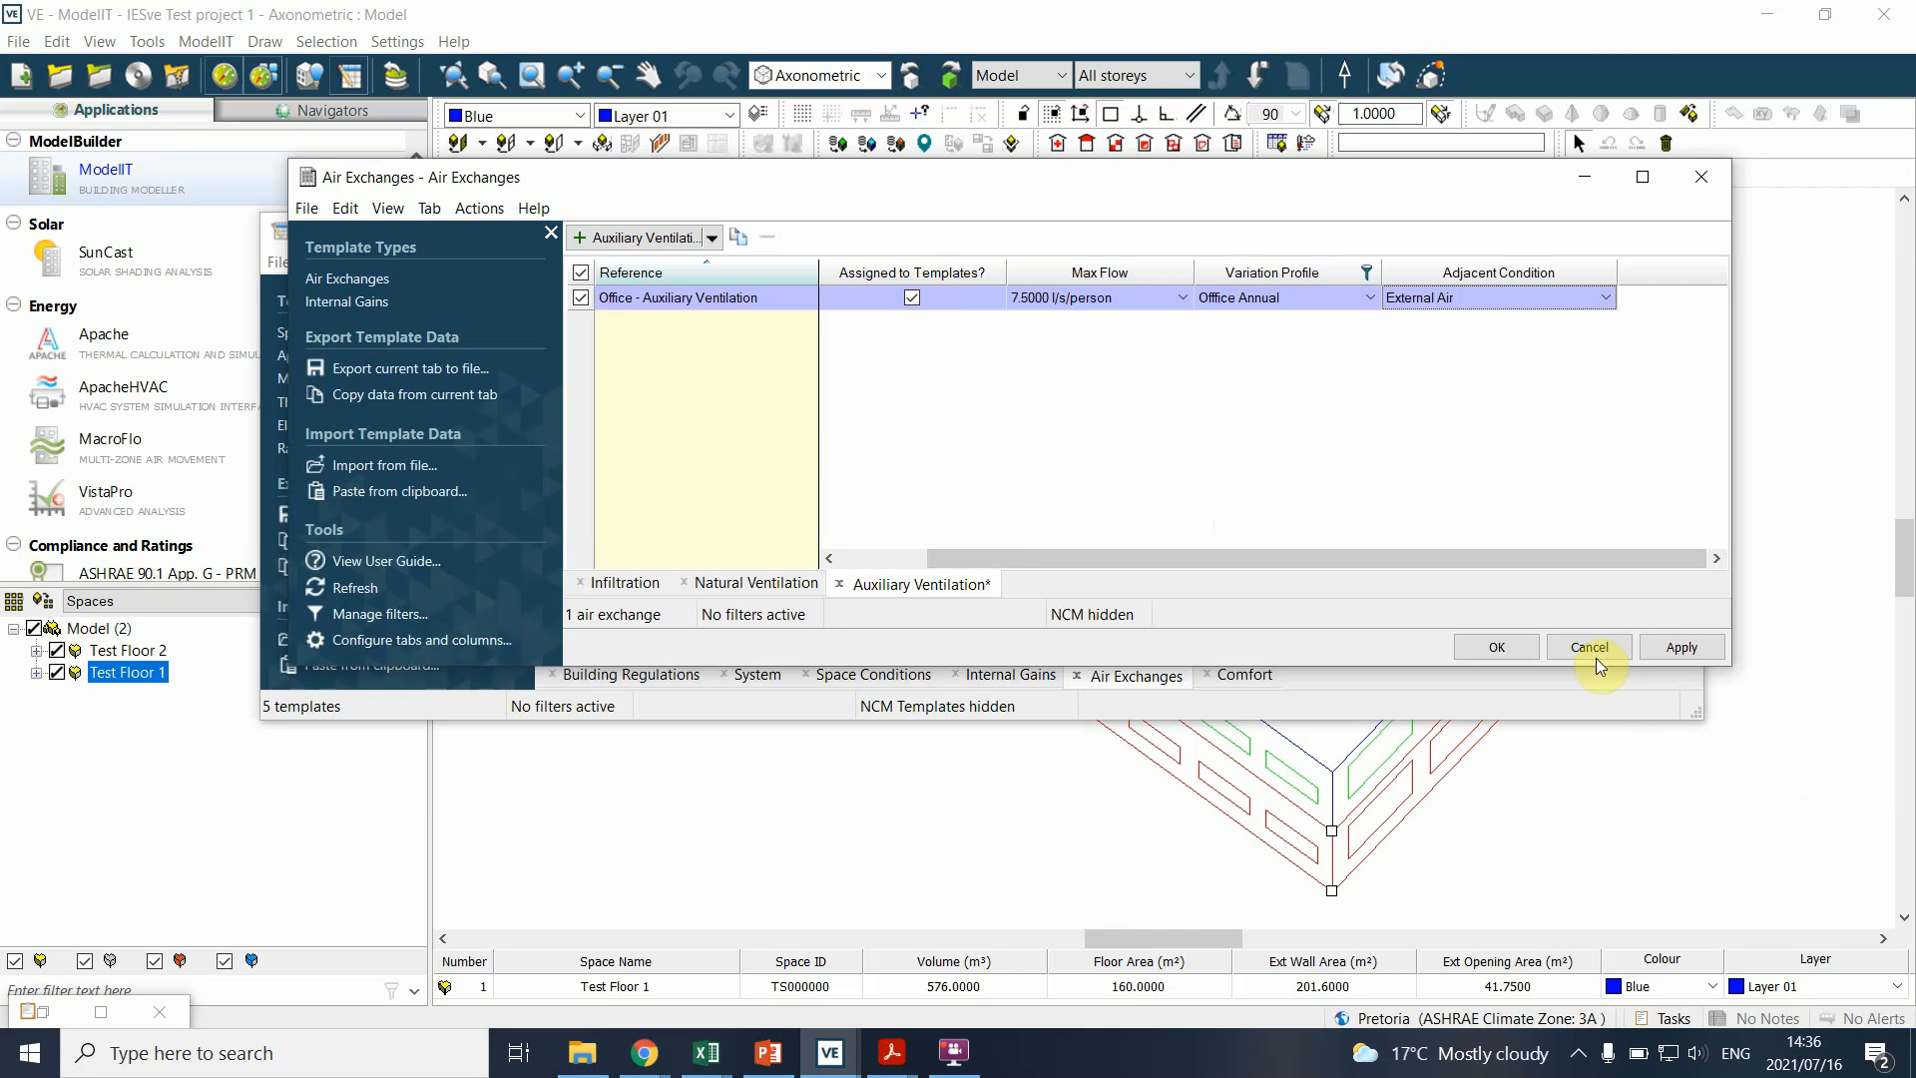
# - Apply and save the auxiliary ventilation changes, closing the air exchange definitions
pyautogui.click(1656, 648)
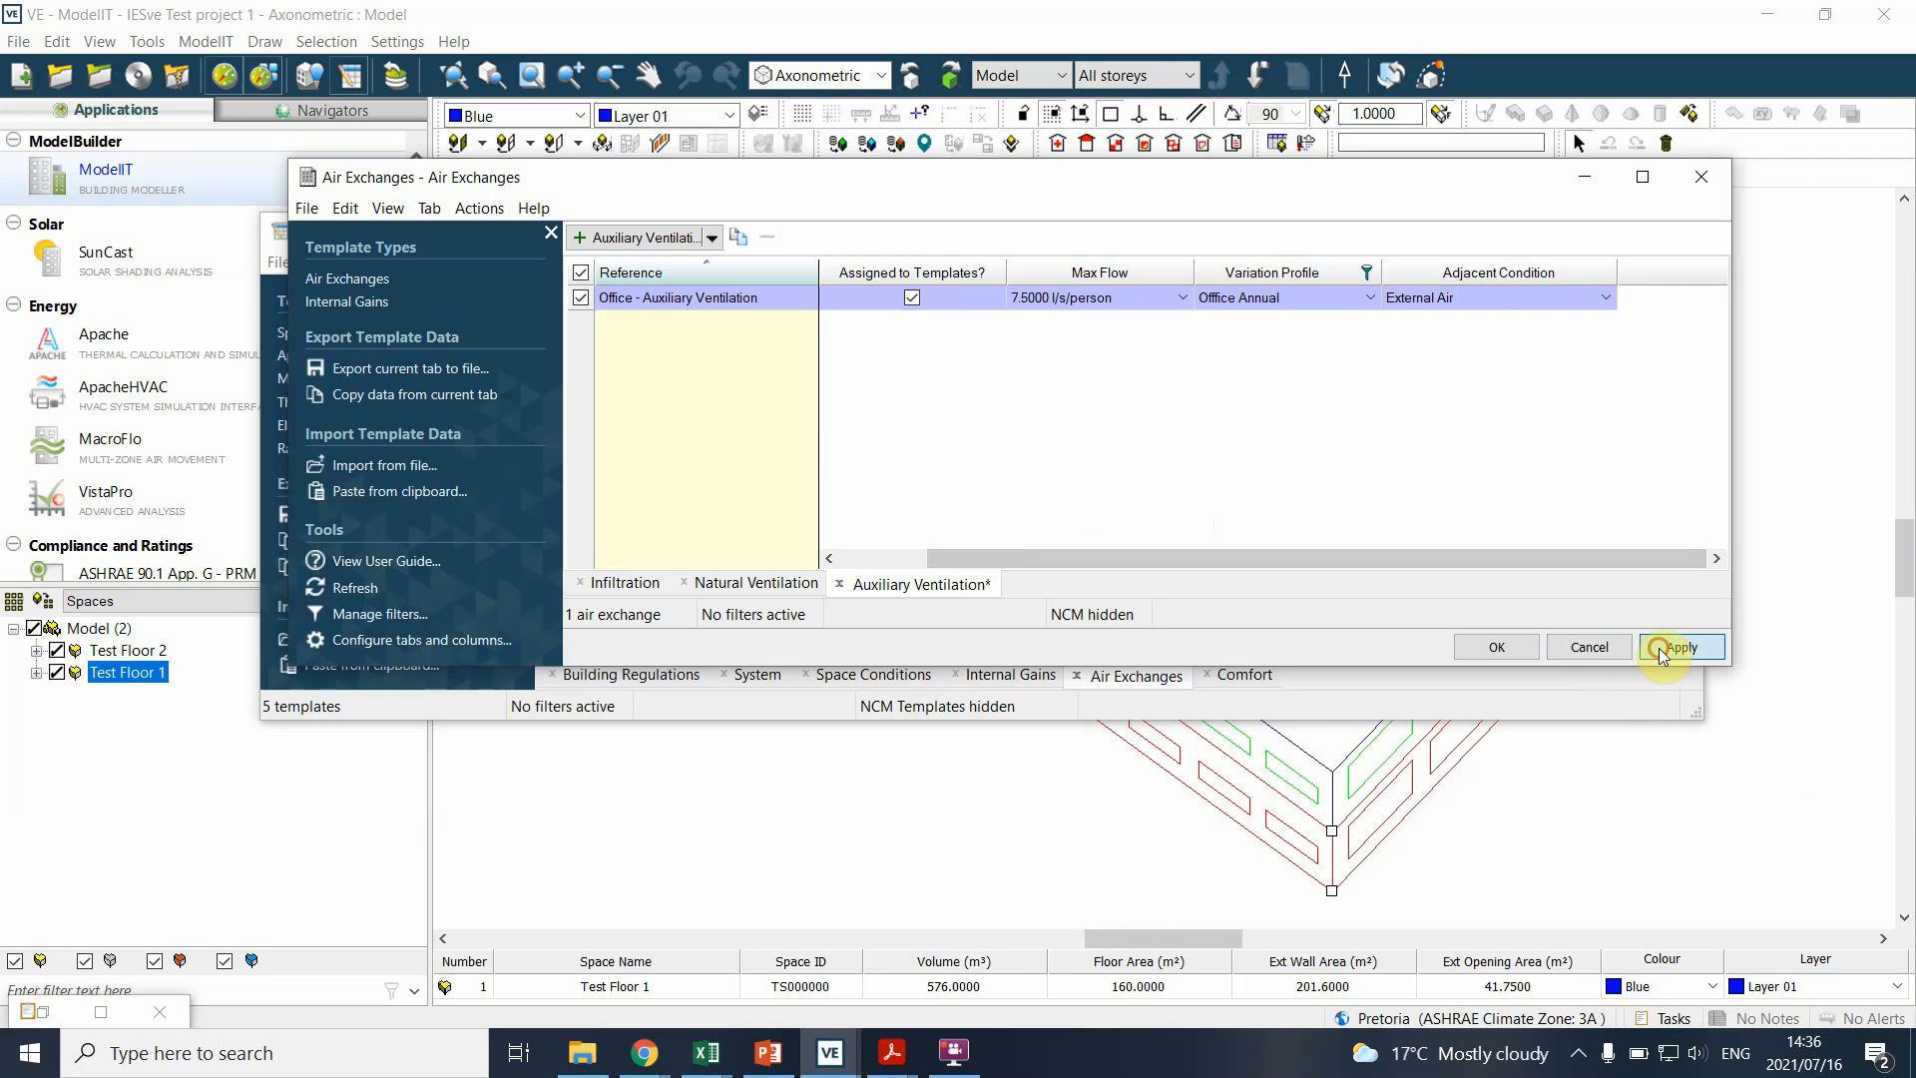
pyautogui.click(1484, 651)
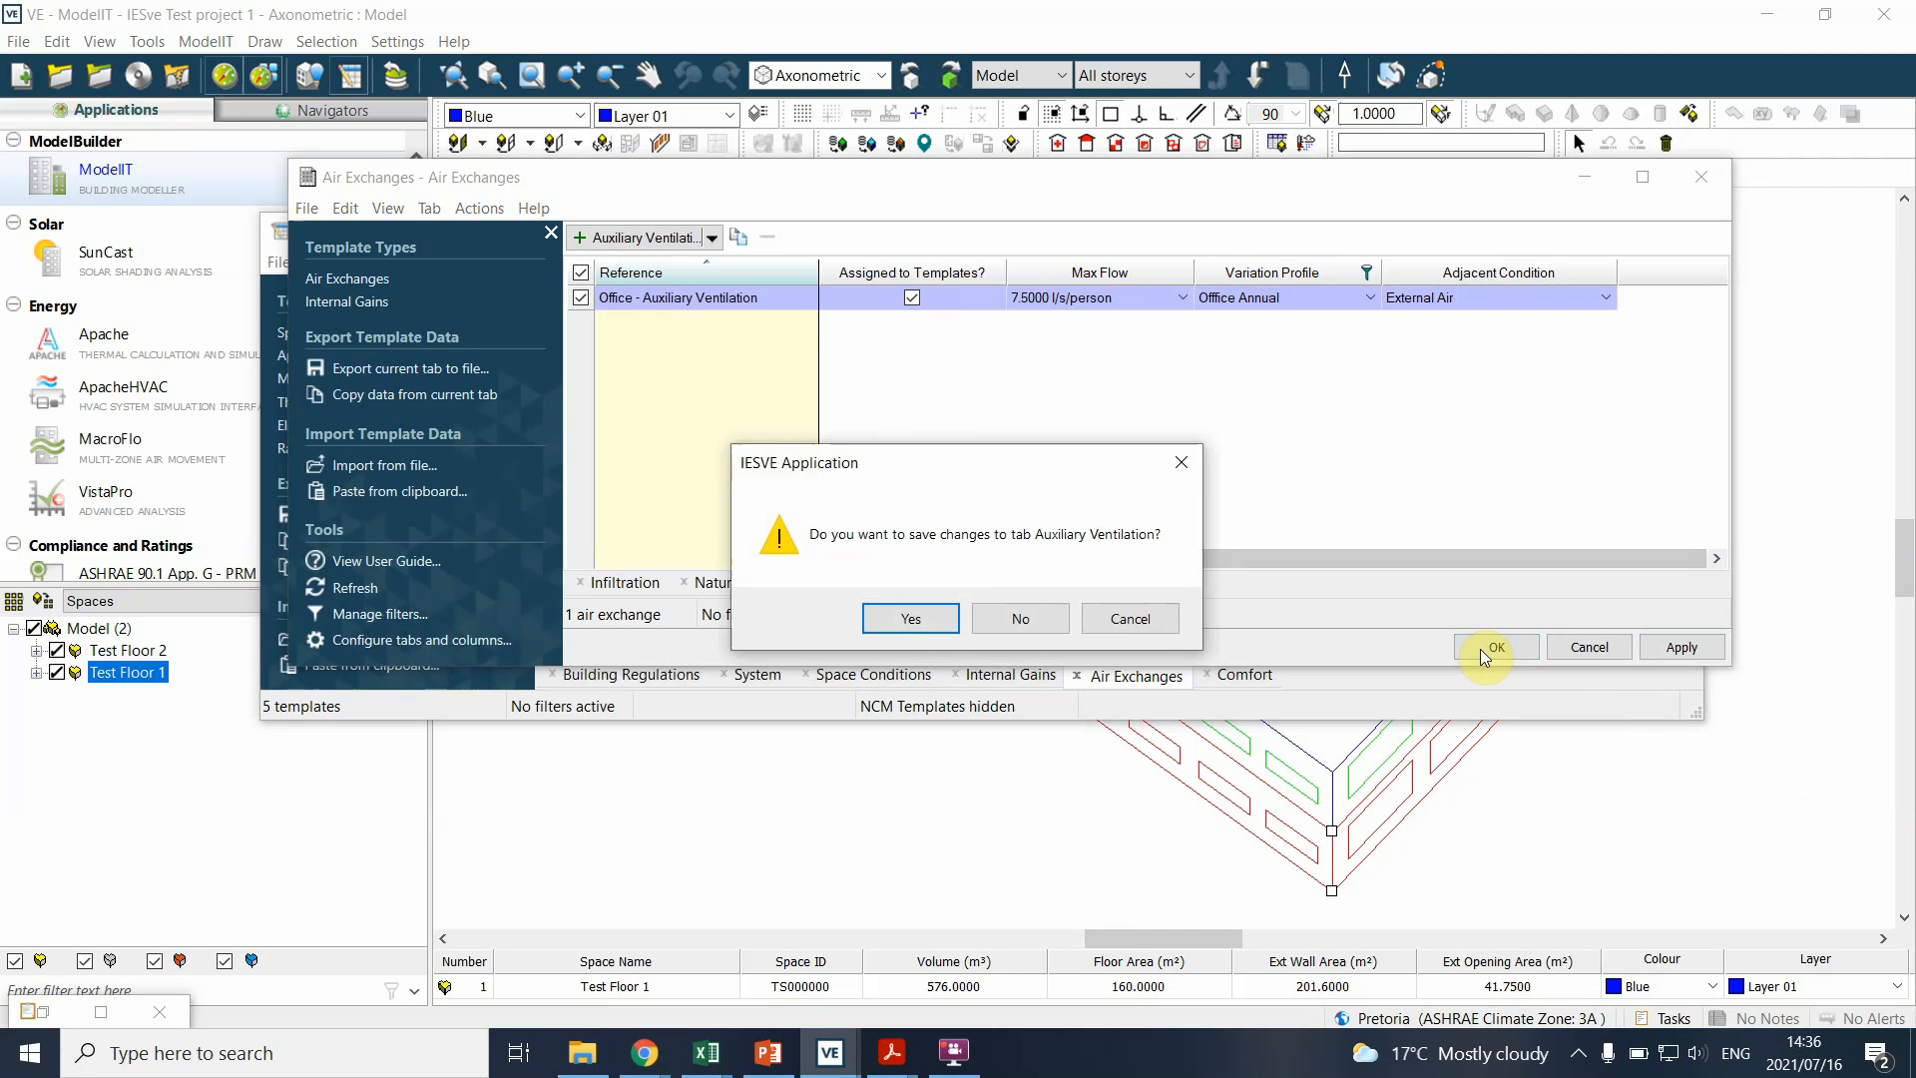
pyautogui.click(891, 624)
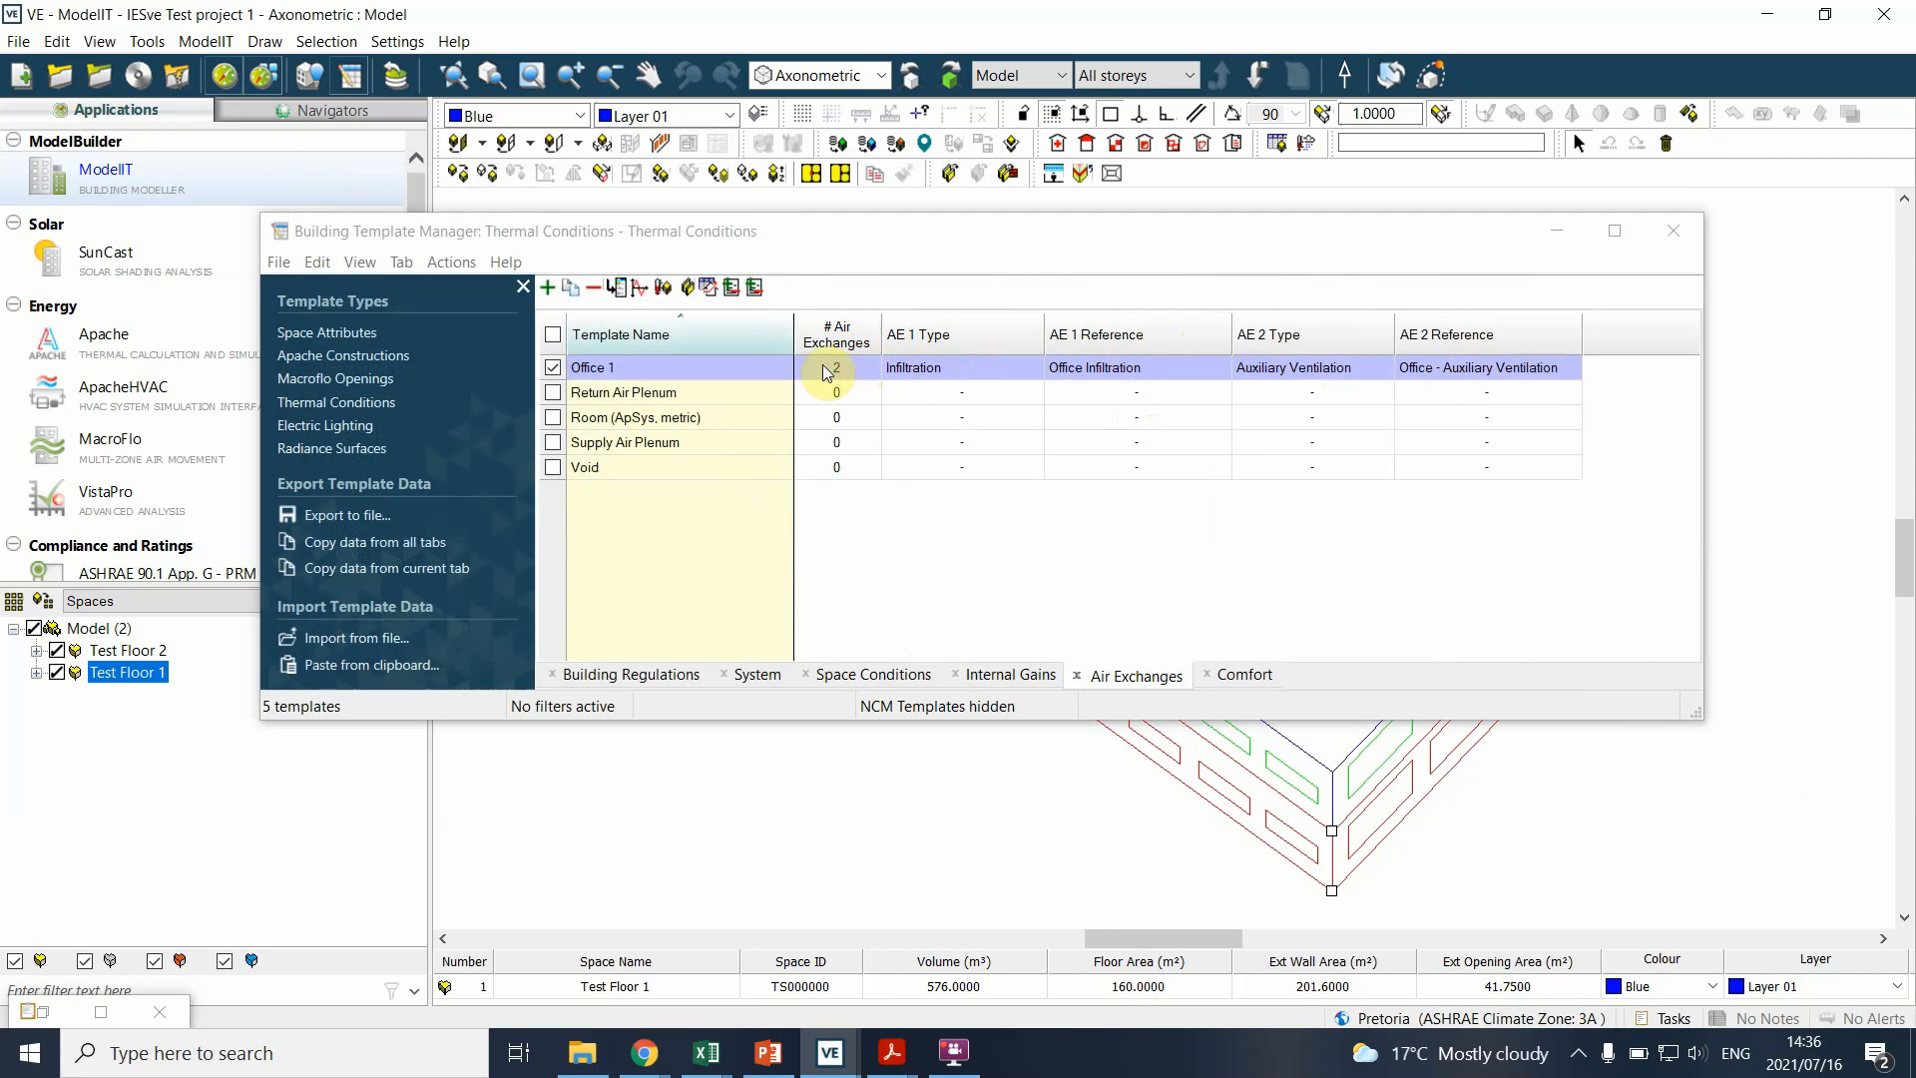
# - Unassign Office - Auxiliary Ventilation from the Office 1 template and assign Office Natural ventilation to it instead
pyautogui.click(758, 291)
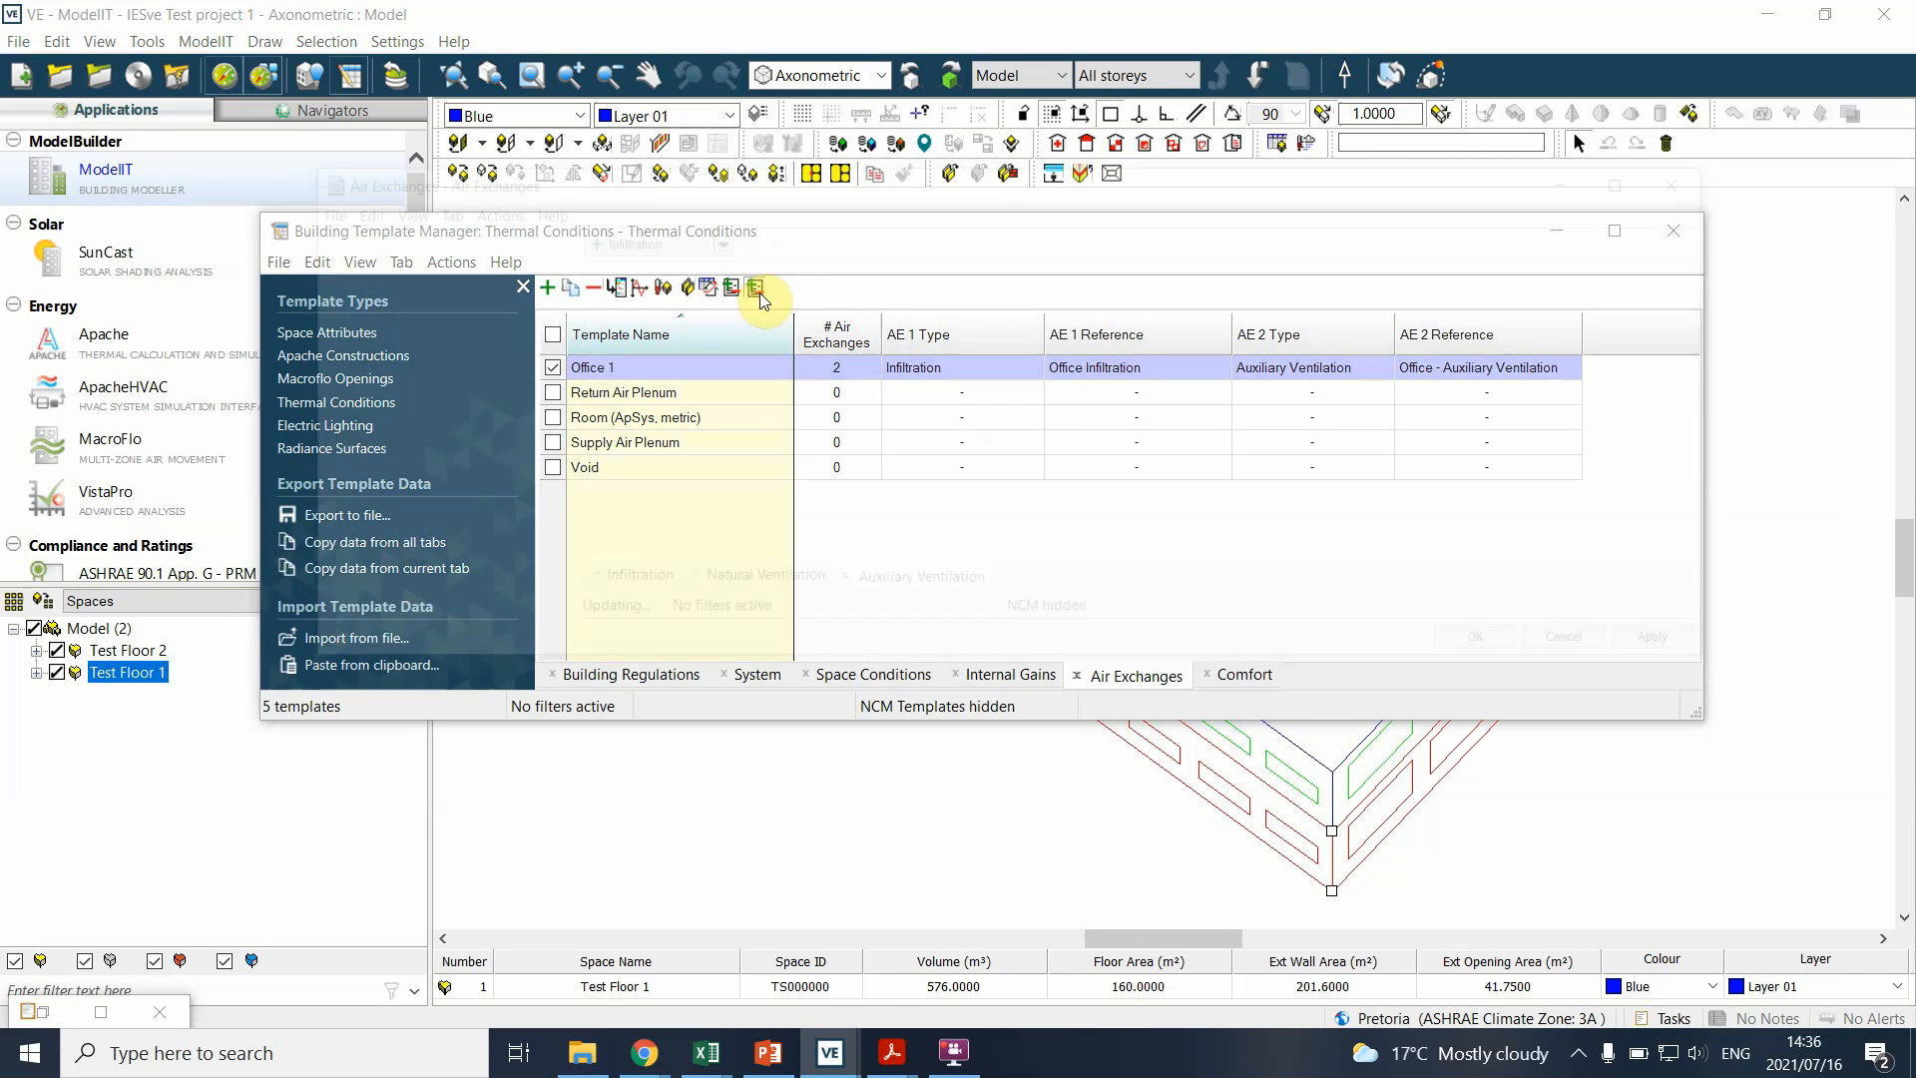
pyautogui.click(1066, 297)
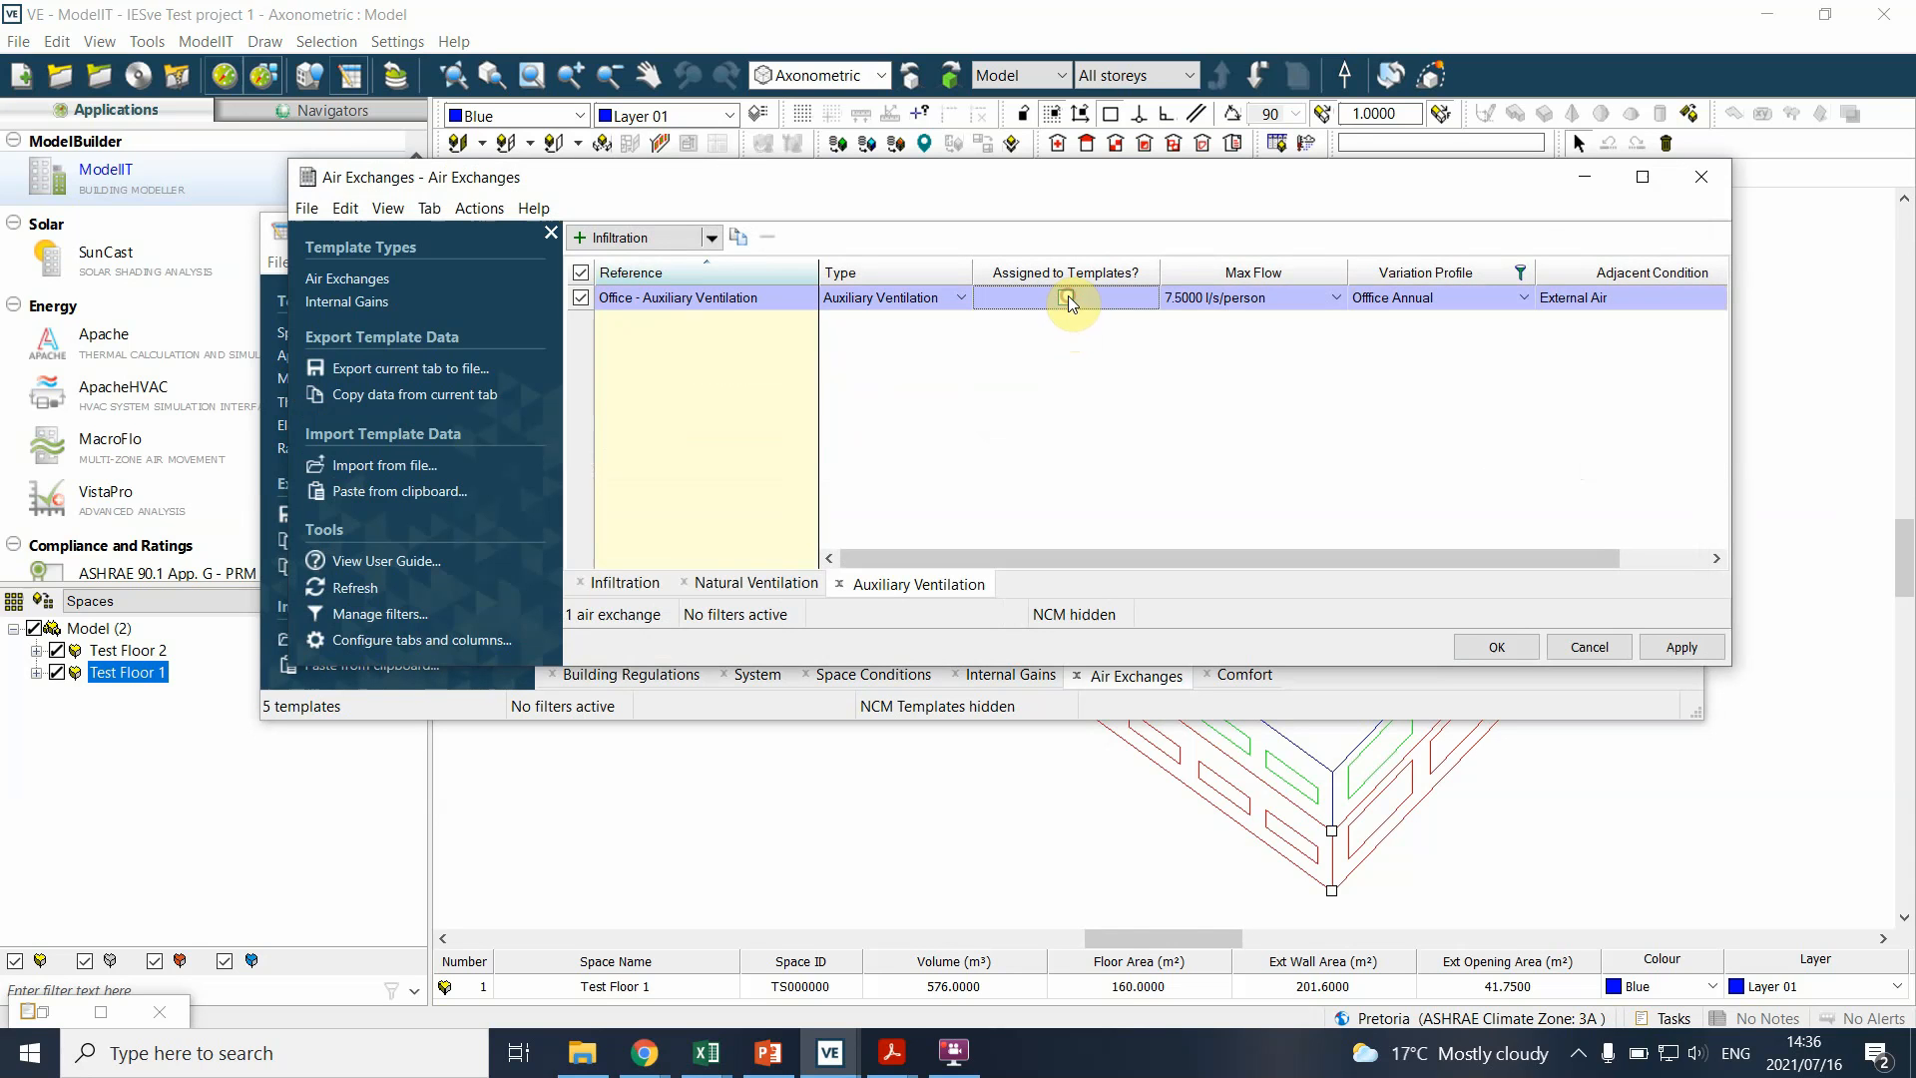
pyautogui.click(771, 582)
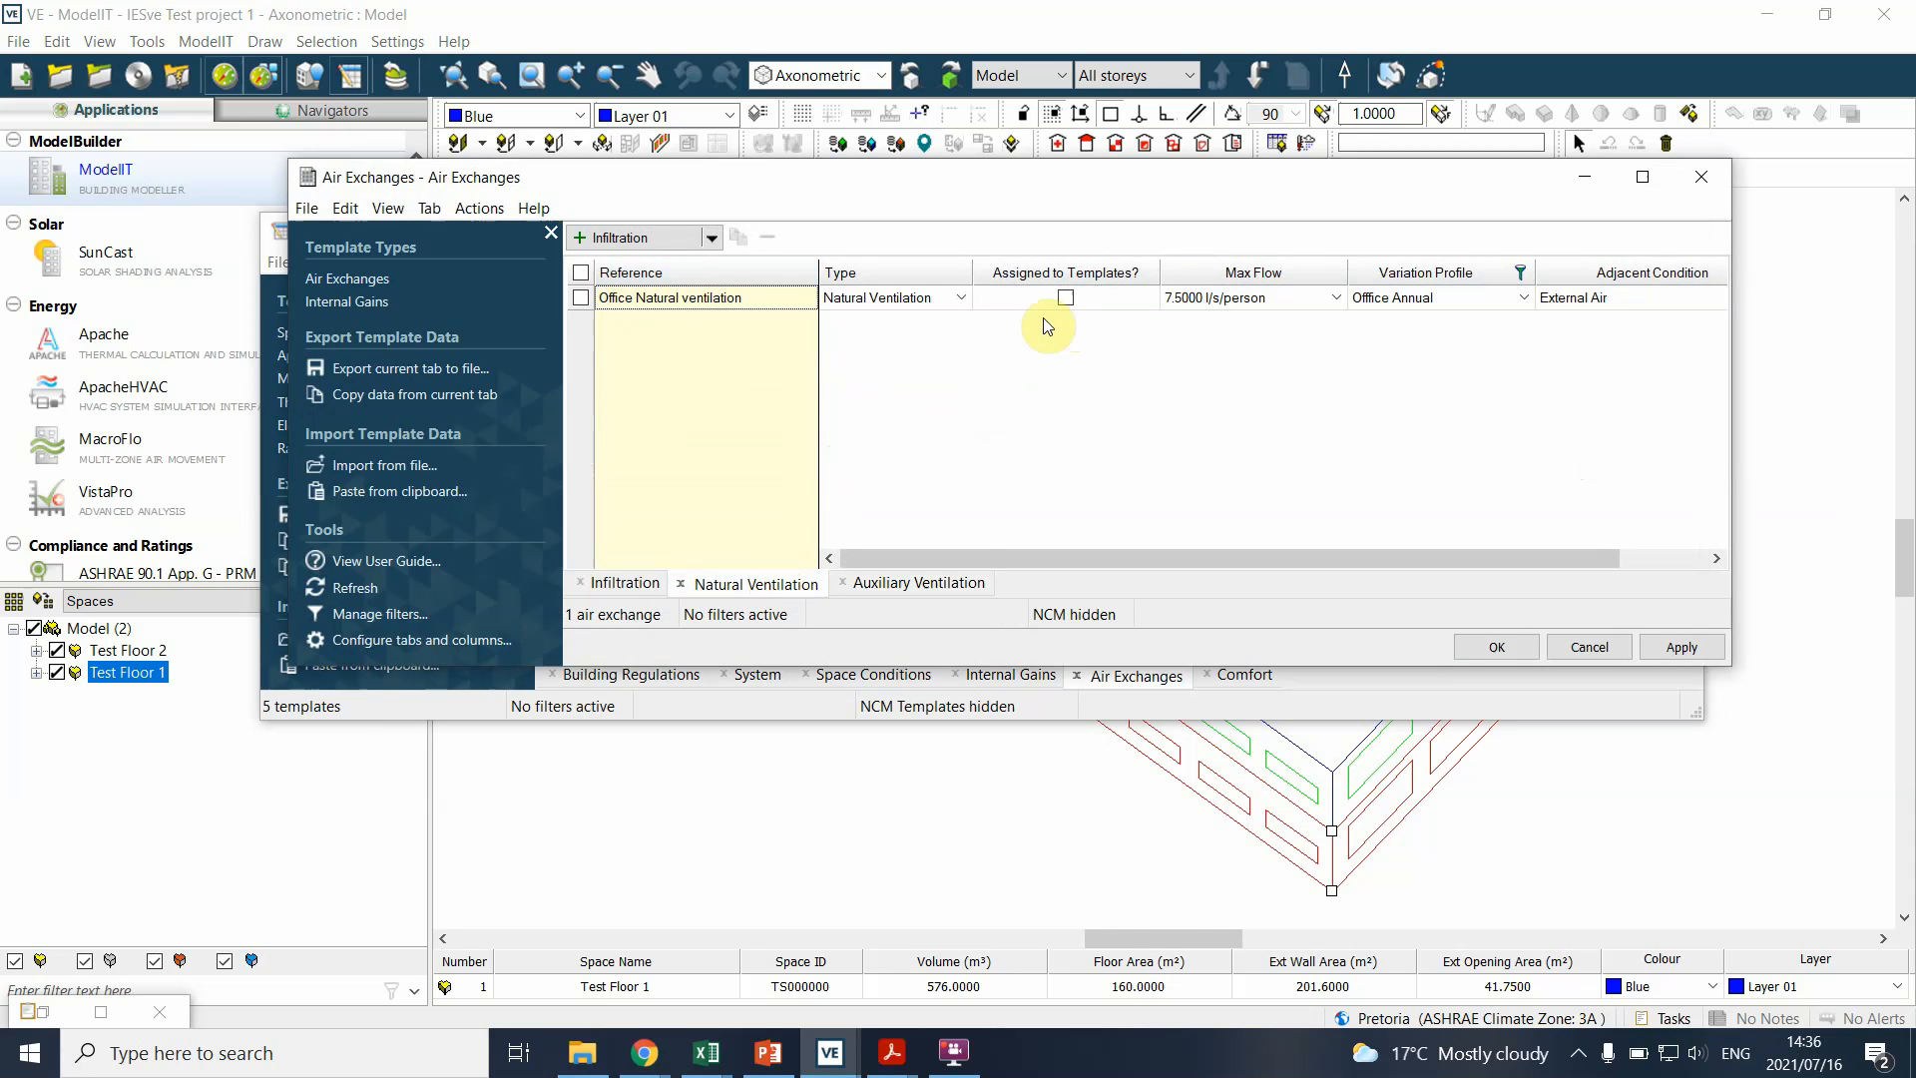
pyautogui.click(1066, 297)
pyautogui.click(1685, 647)
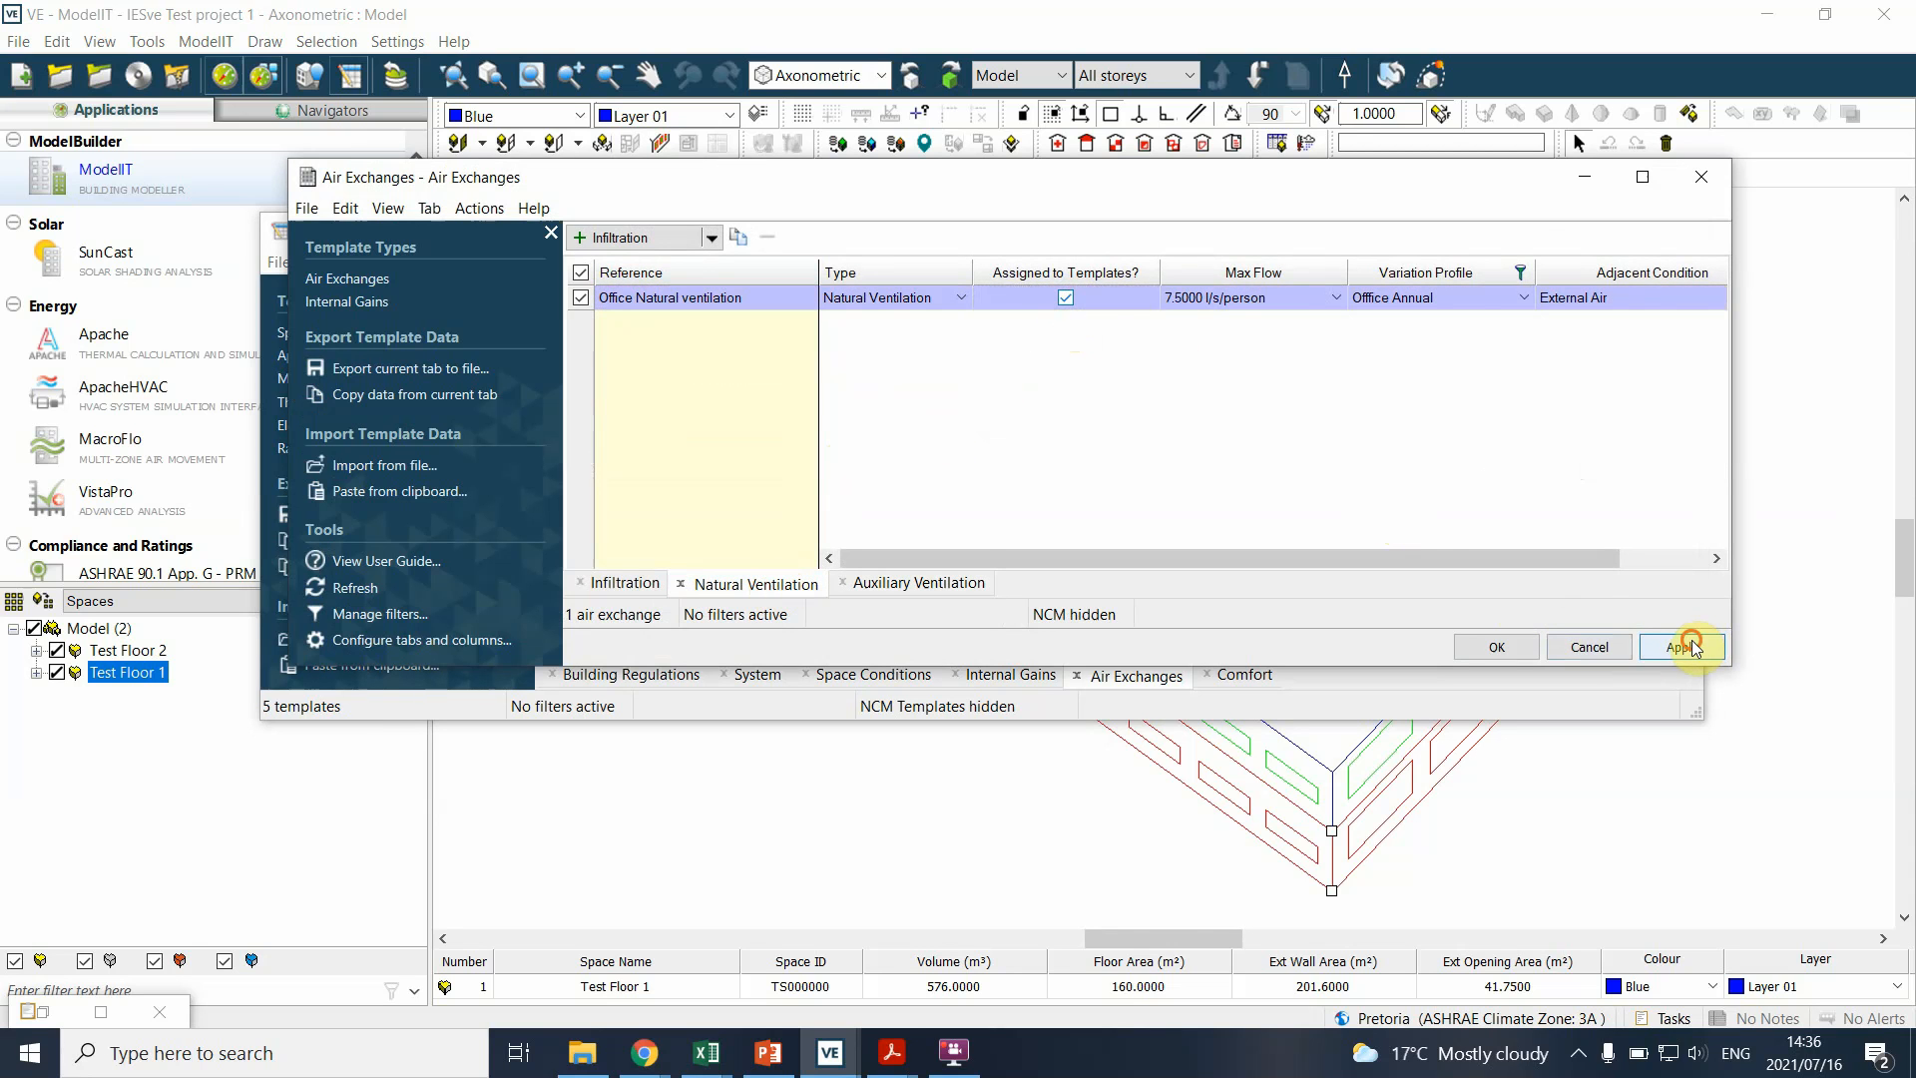
pyautogui.click(1499, 648)
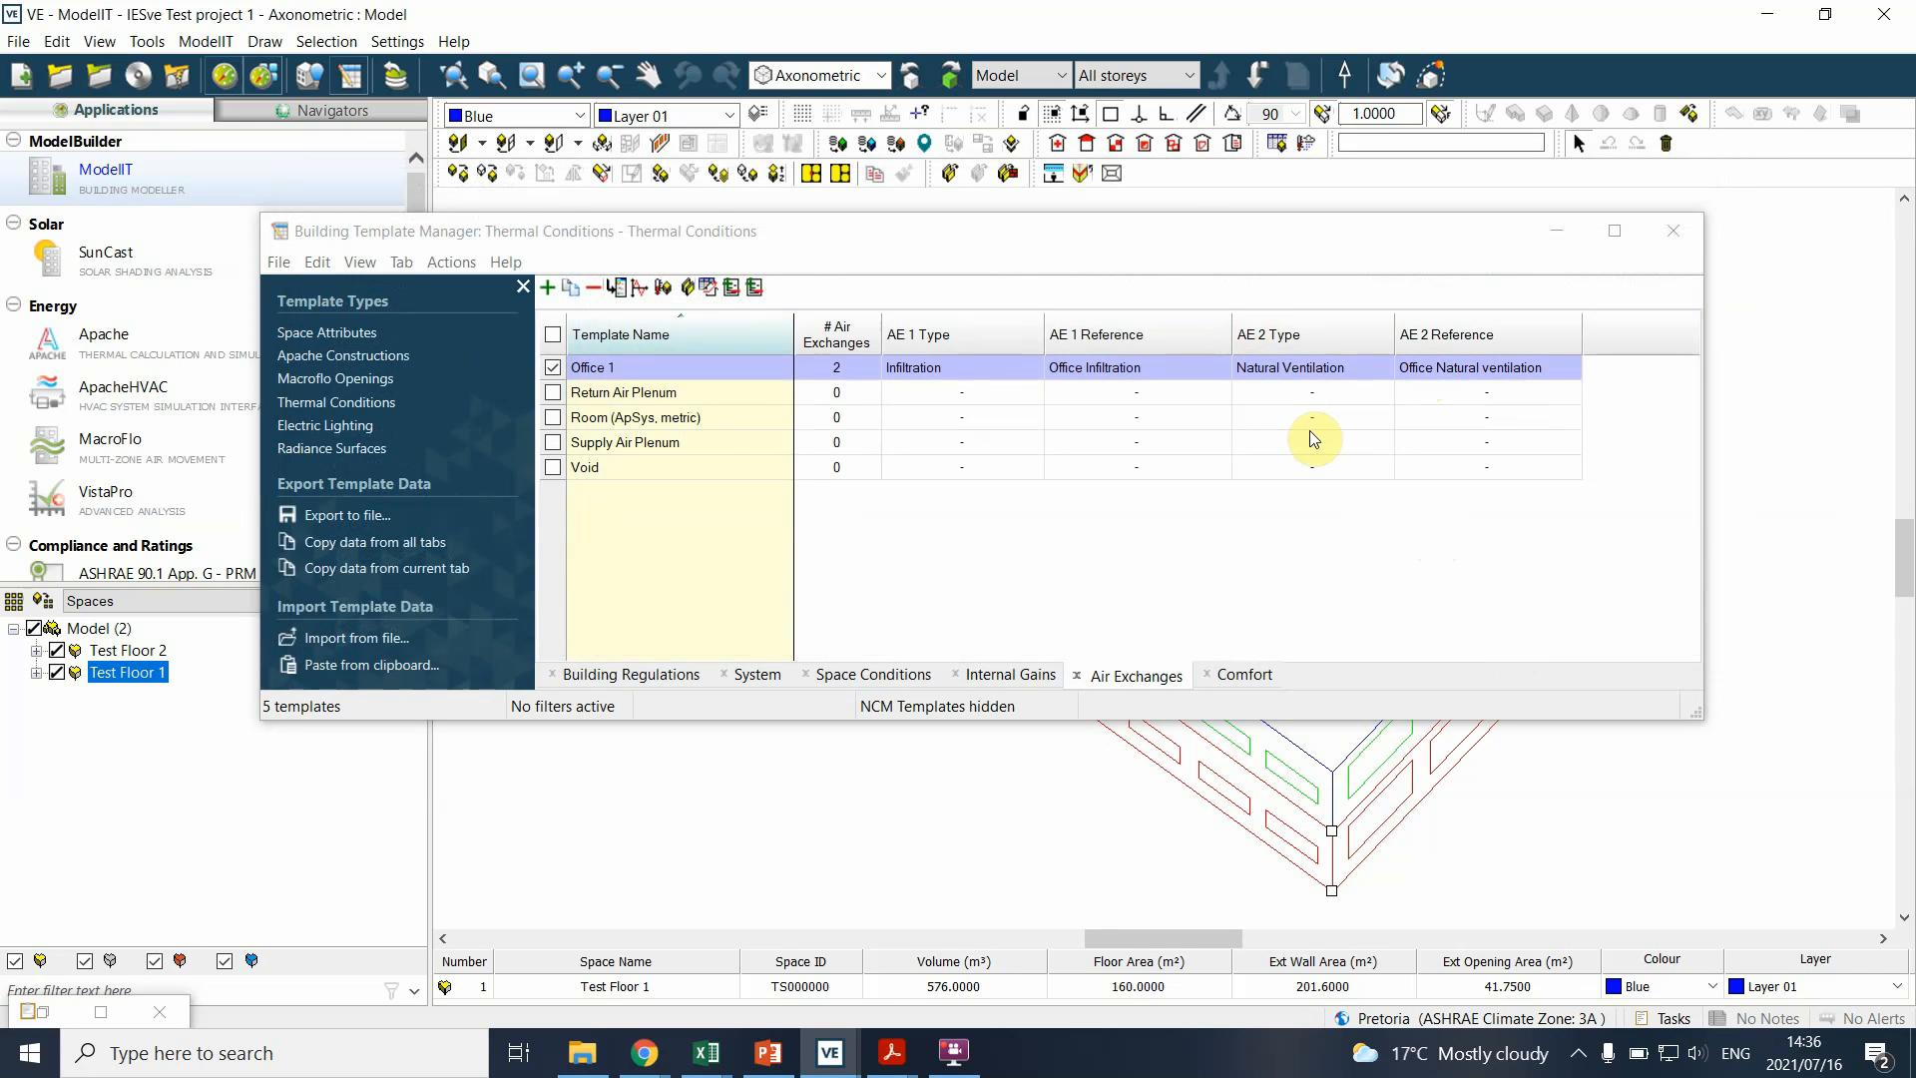
# - Review the Office 1 template's space conditions and its system assignments
pyautogui.click(878, 678)
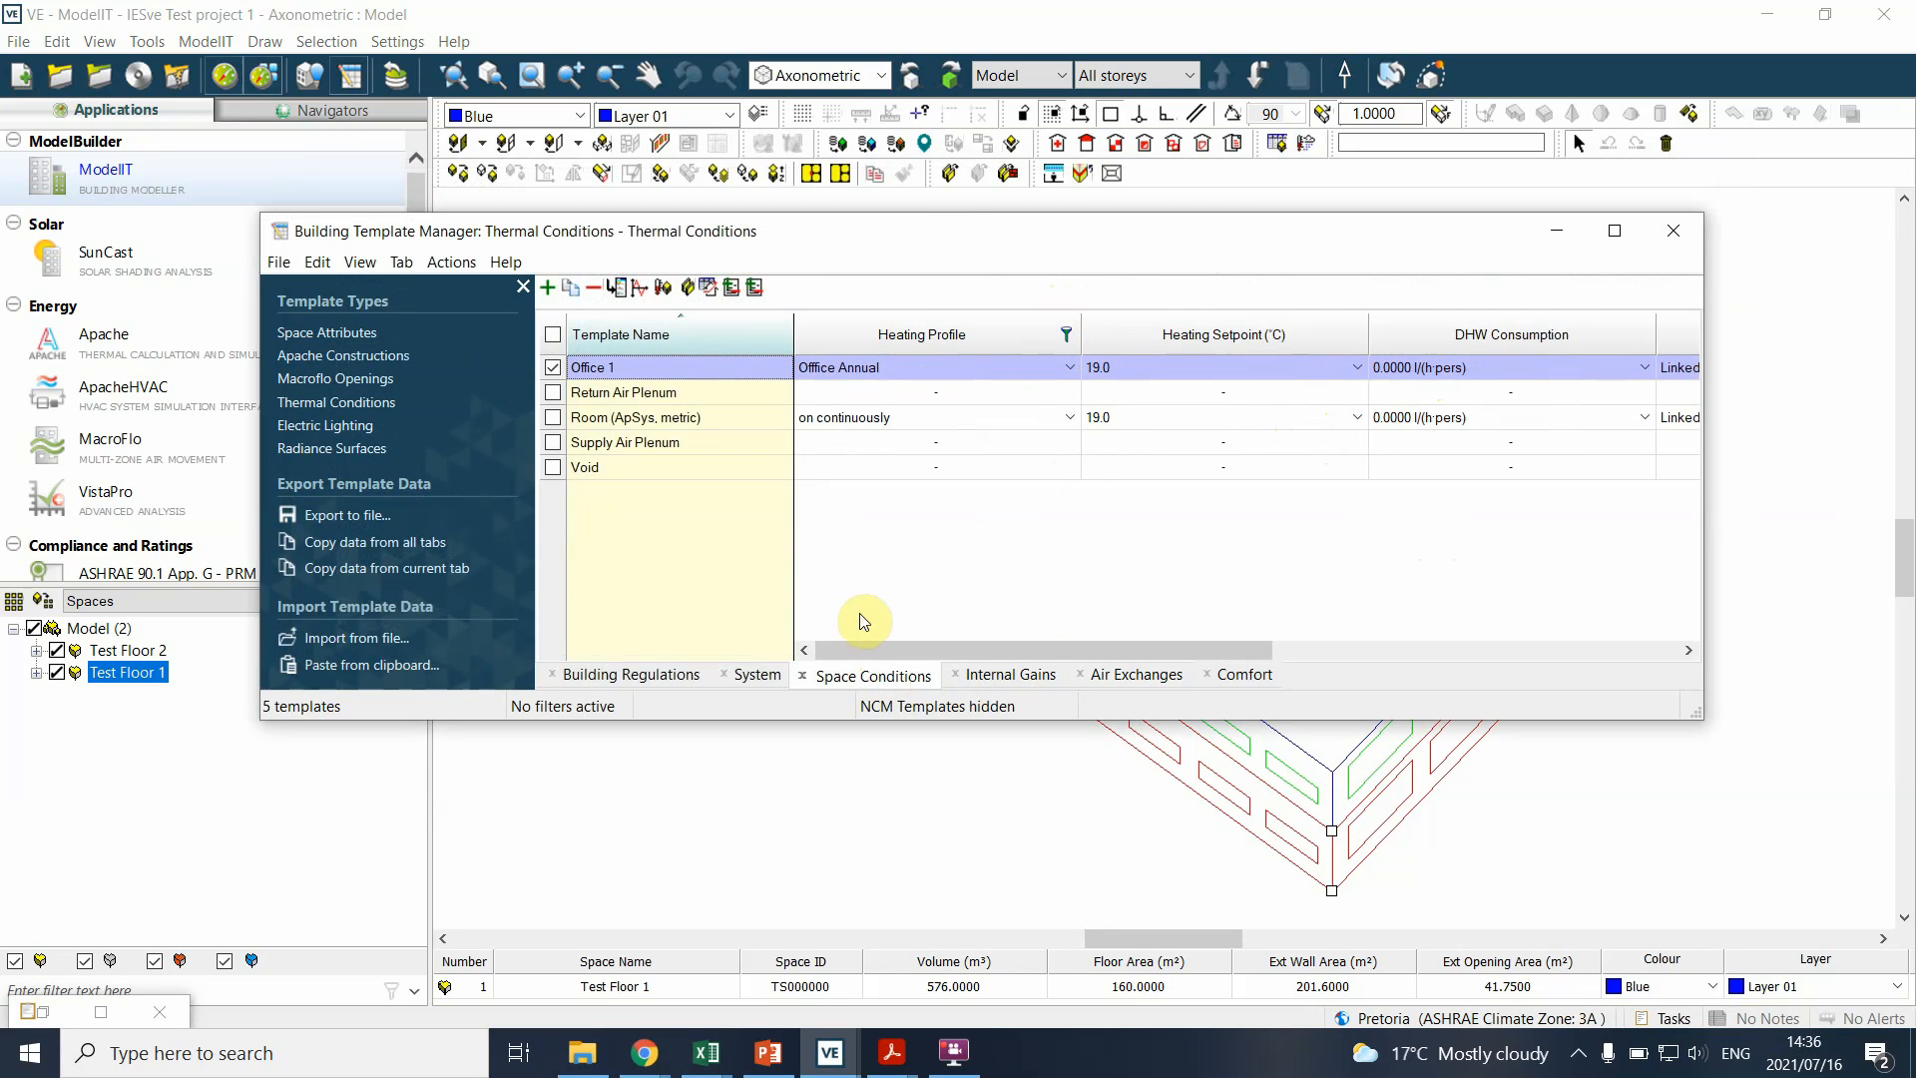
pyautogui.moveTo(1155, 644); pyautogui.dragTo(726, 681)
pyautogui.click(728, 678)
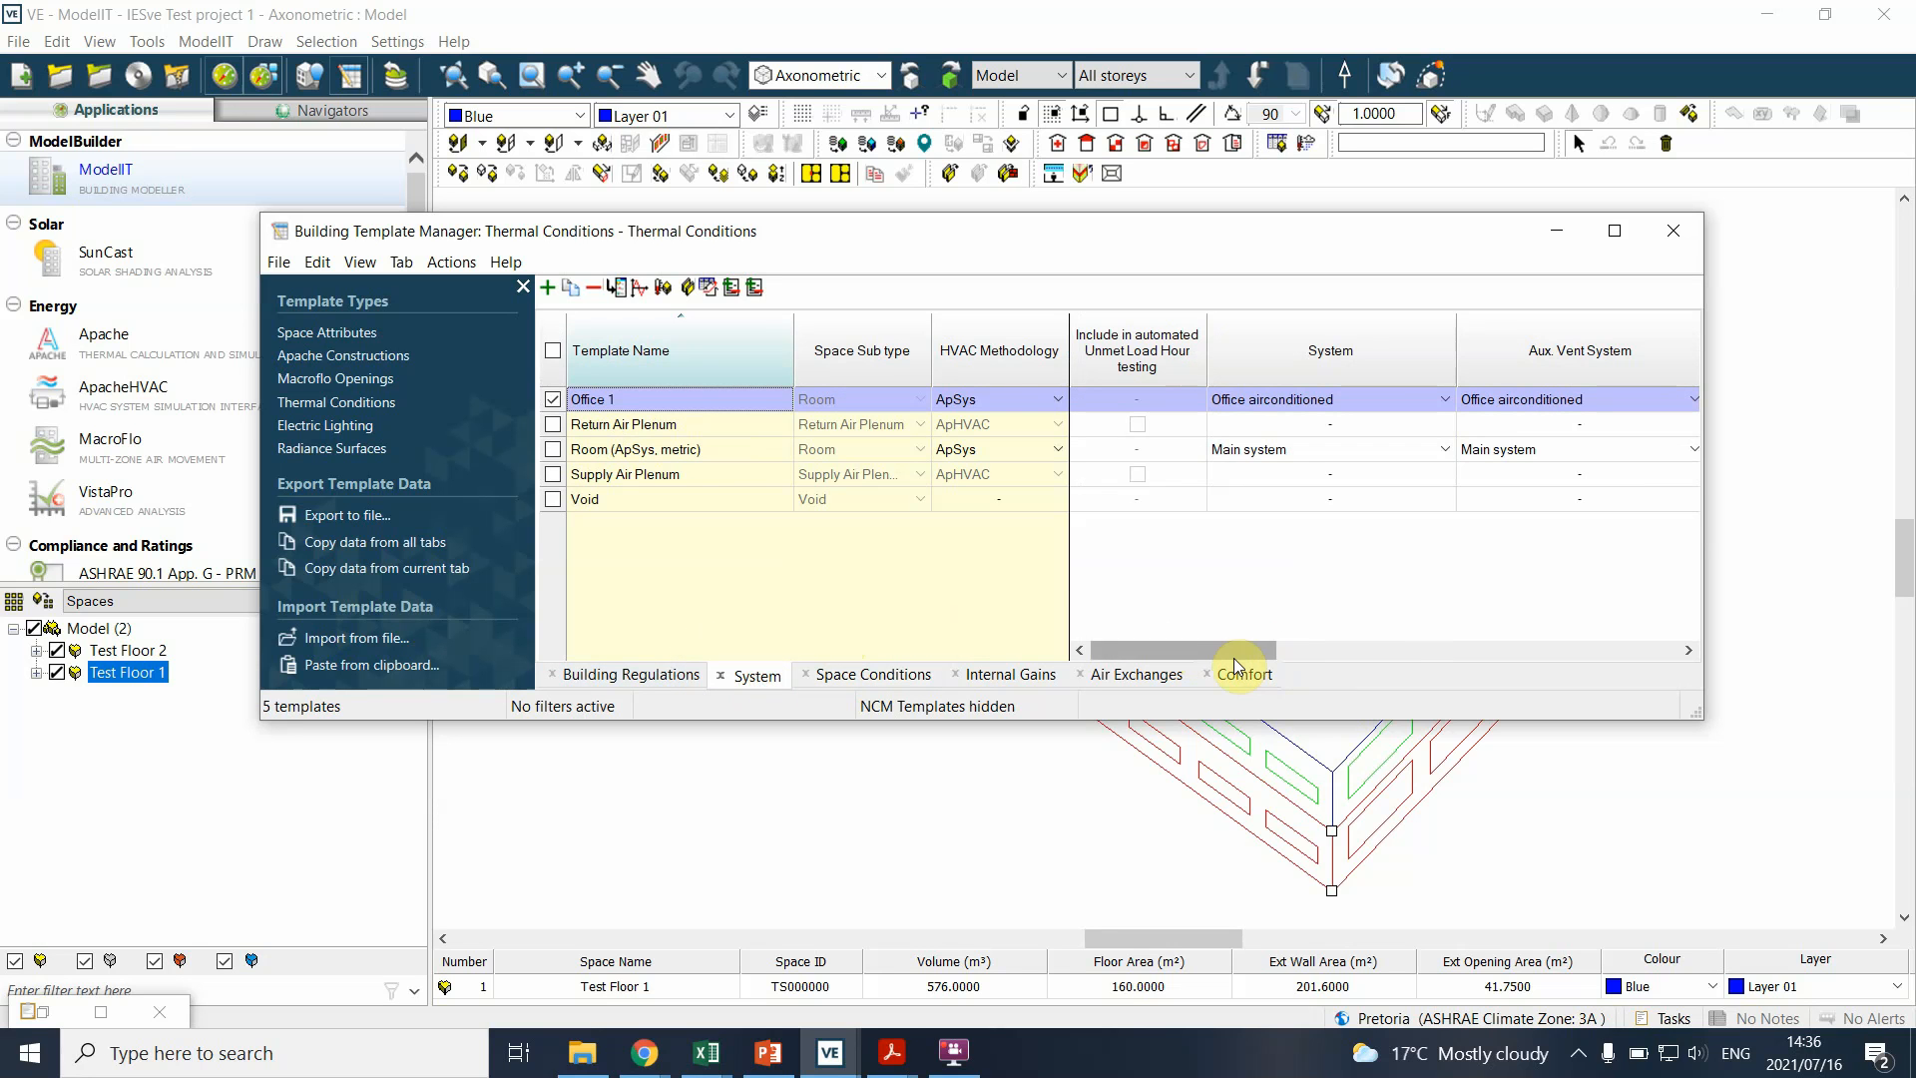
# - Set the Office 1 template's main system to Office Natural Ventilation
pyautogui.moveTo(1233, 656); pyautogui.dragTo(1188, 657)
pyautogui.click(1413, 401)
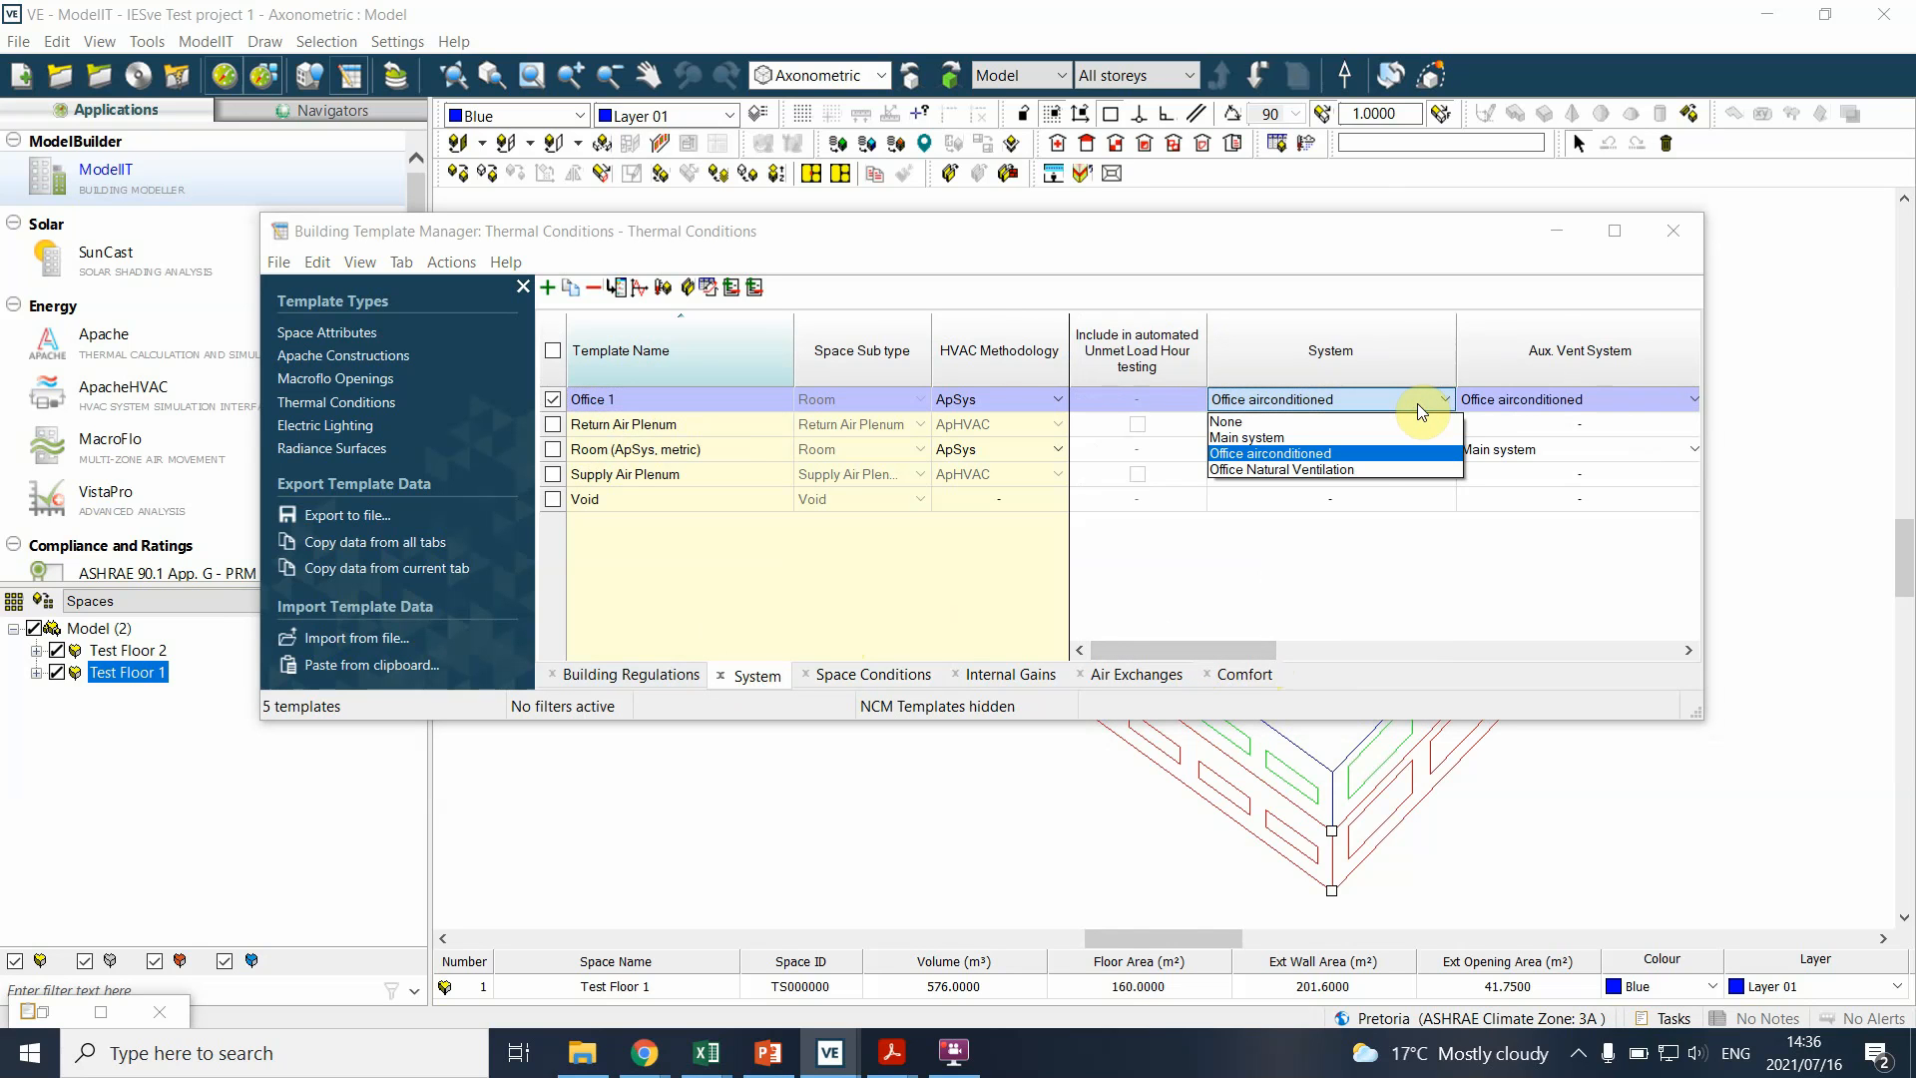
pyautogui.click(1357, 467)
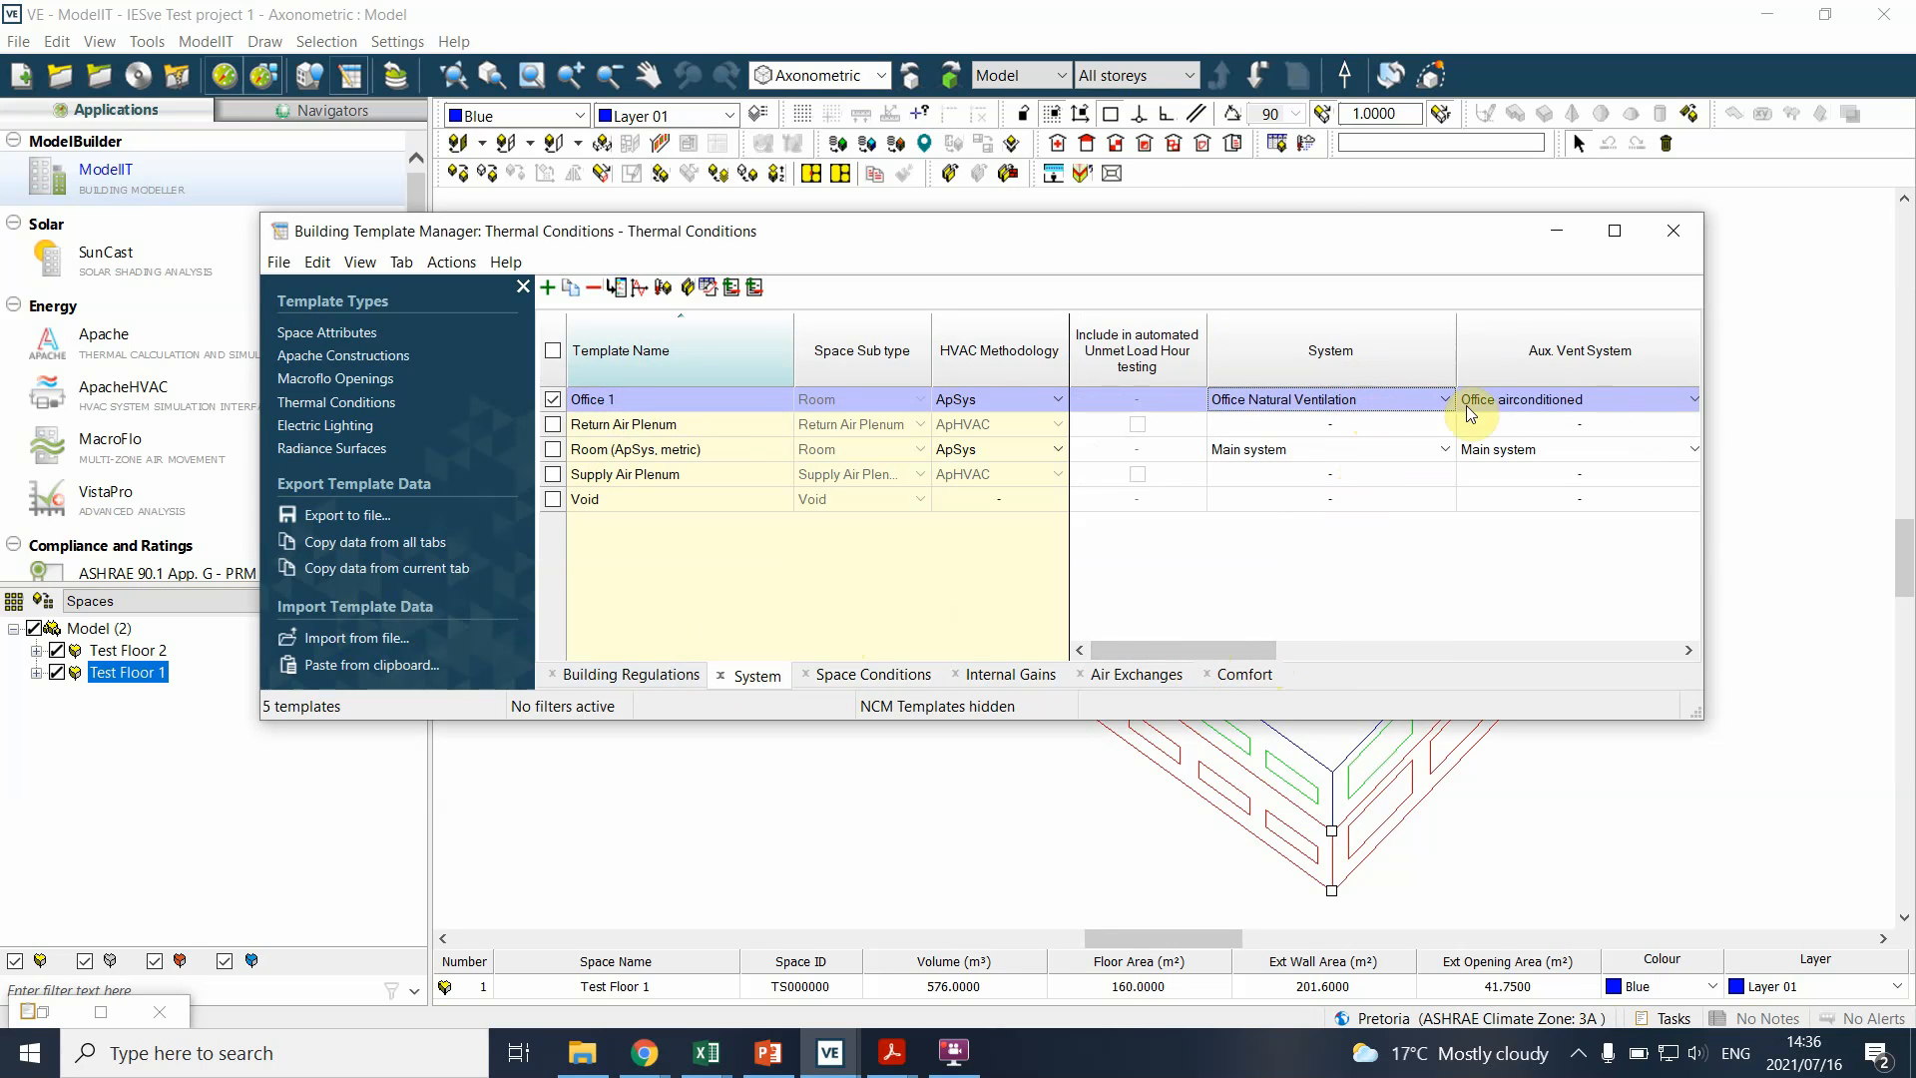
# - Try to set Office 1's auxiliary ventilation system and DHW system to Office Natural Ventilation
pyautogui.click(1564, 407)
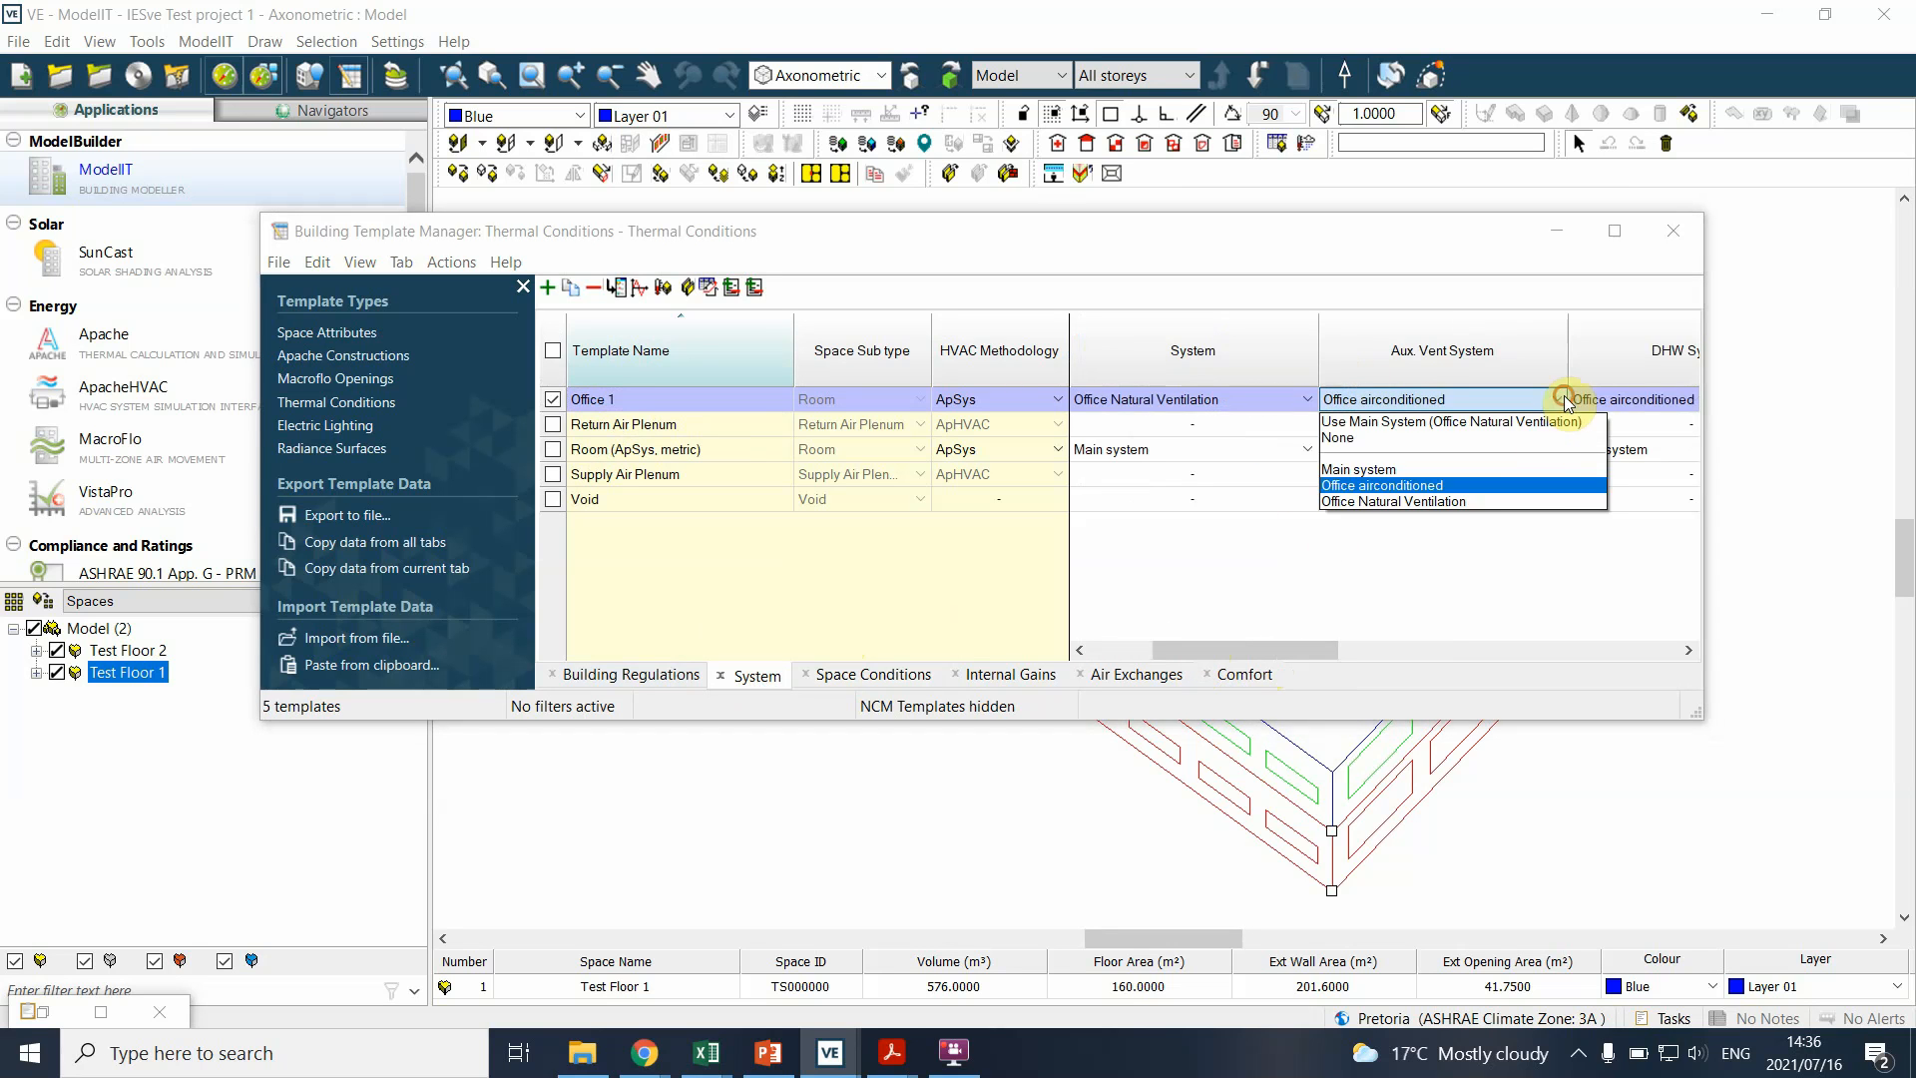
pyautogui.click(1449, 498)
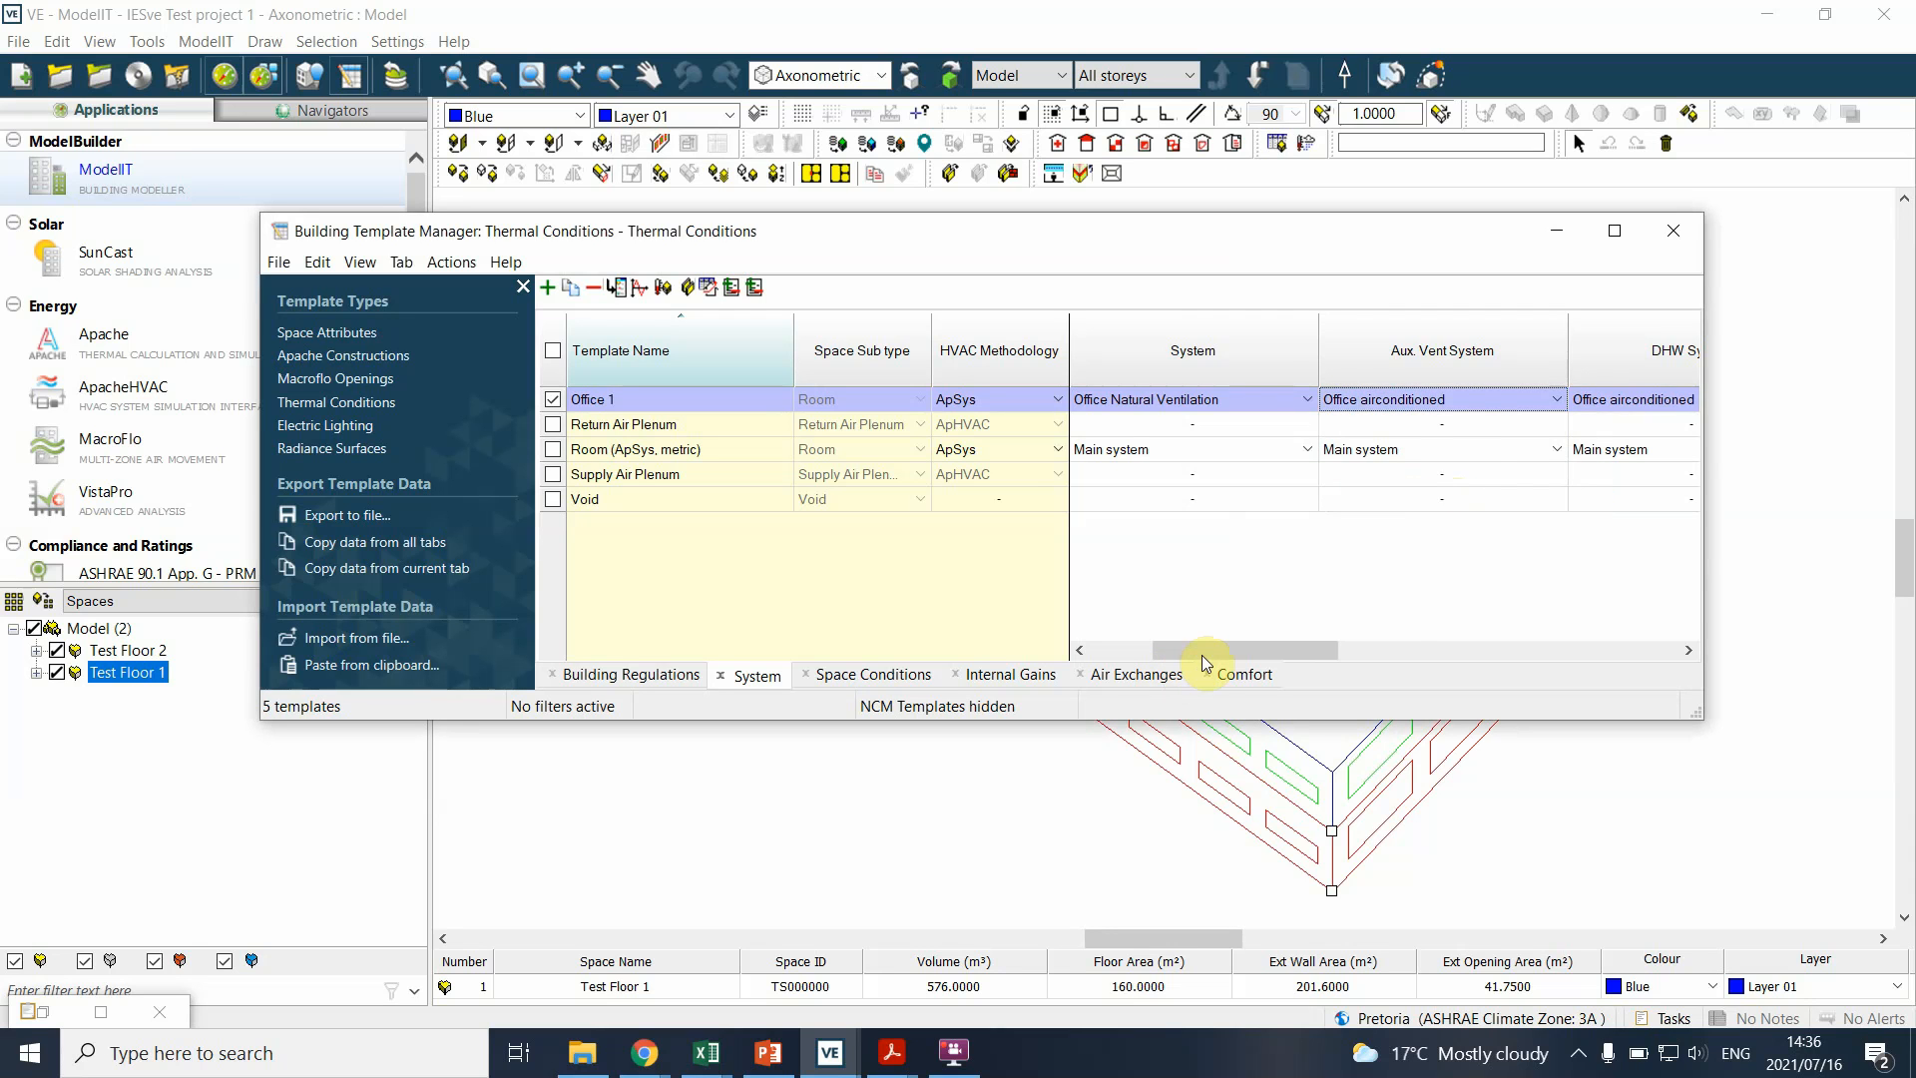
pyautogui.moveTo(1234, 650); pyautogui.dragTo(1279, 653)
pyautogui.click(1291, 397)
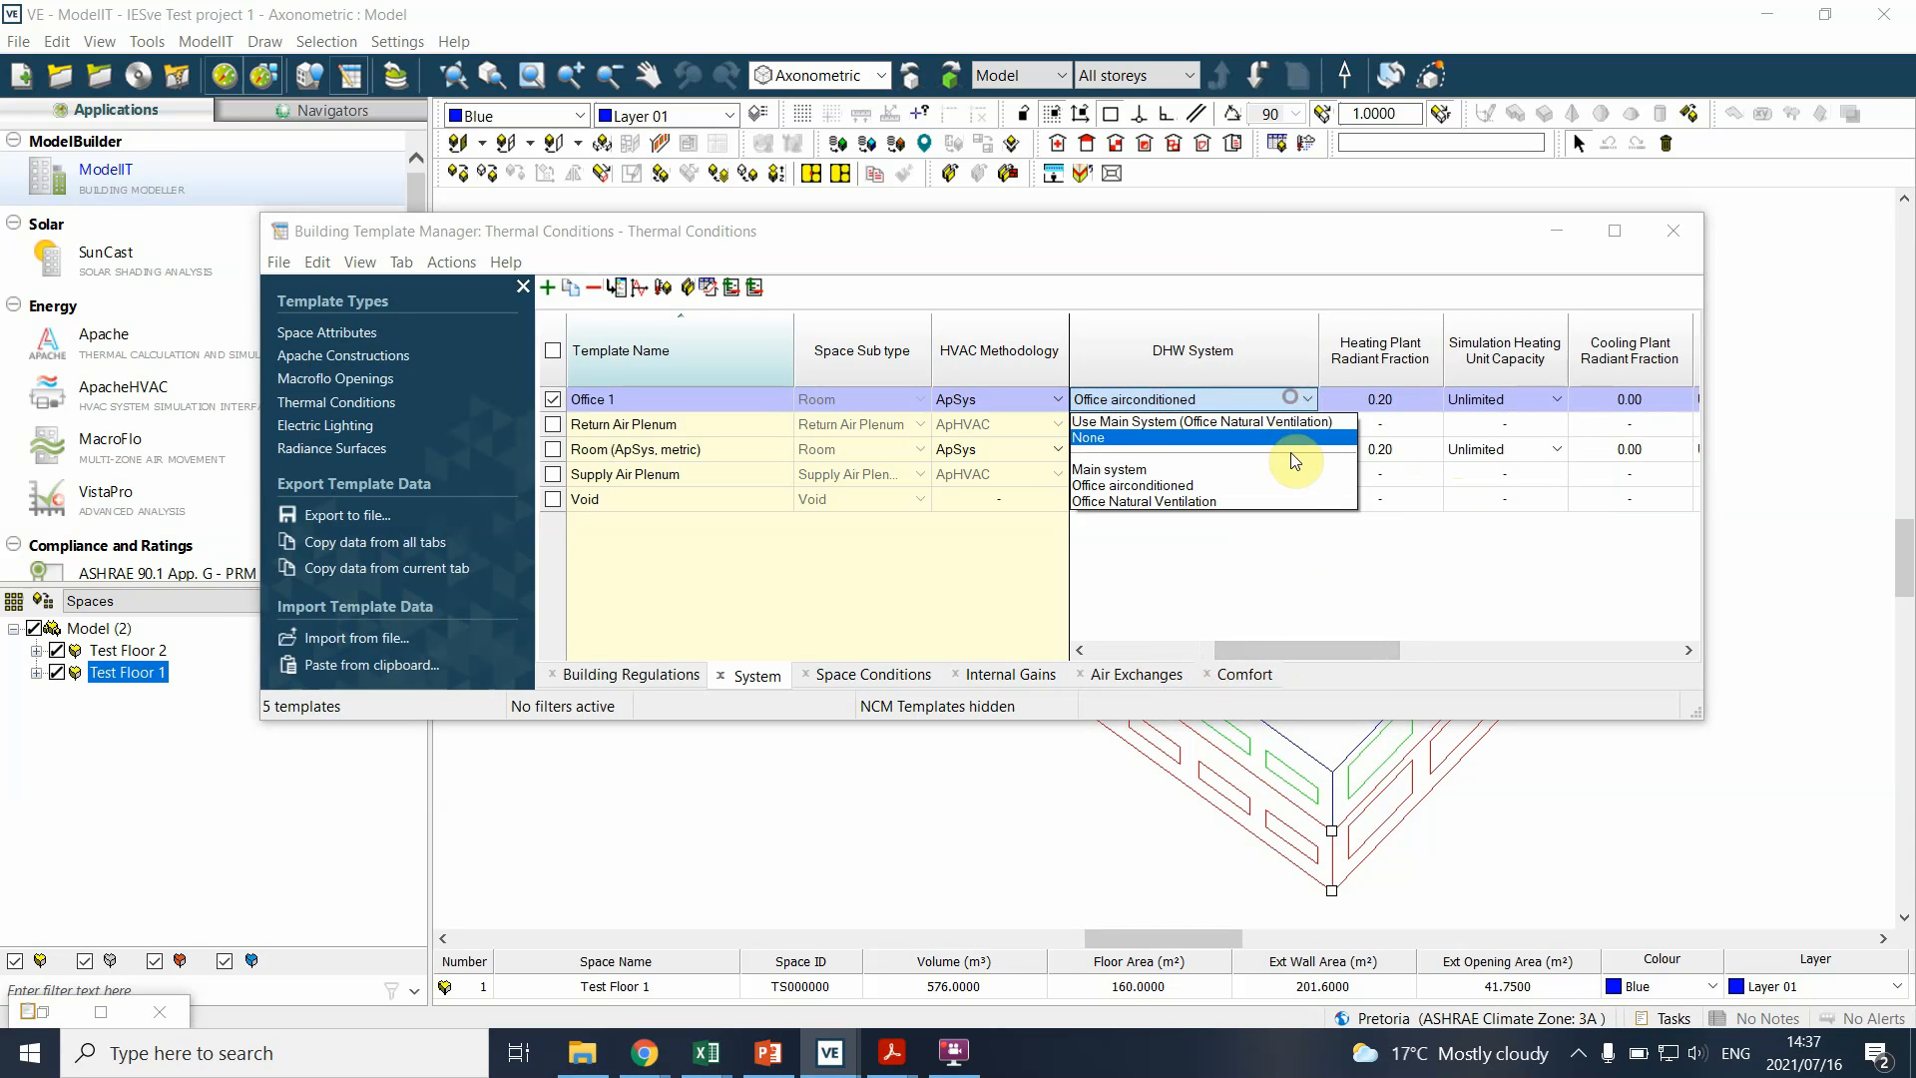
pyautogui.click(1246, 503)
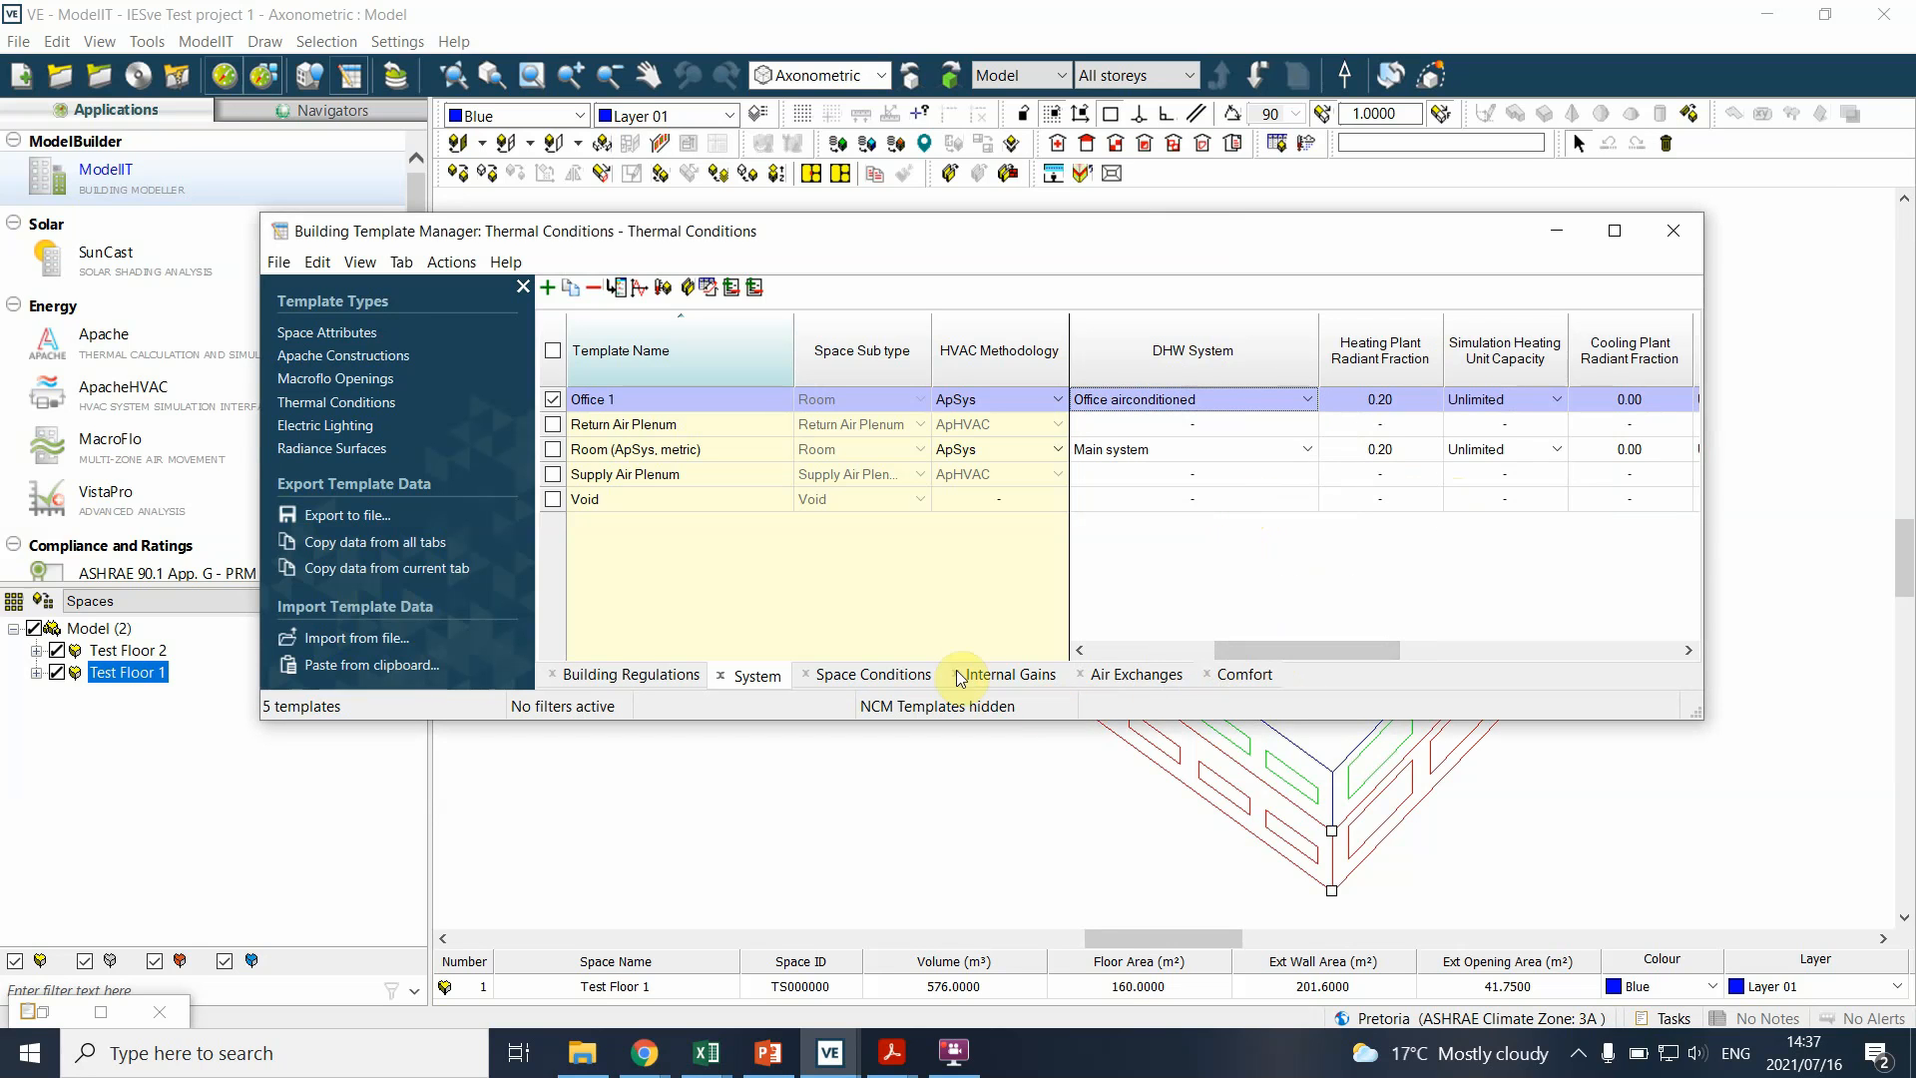
# - Review the Office 1 template's space conditions, internal gains and assigned air exchanges
pyautogui.click(866, 678)
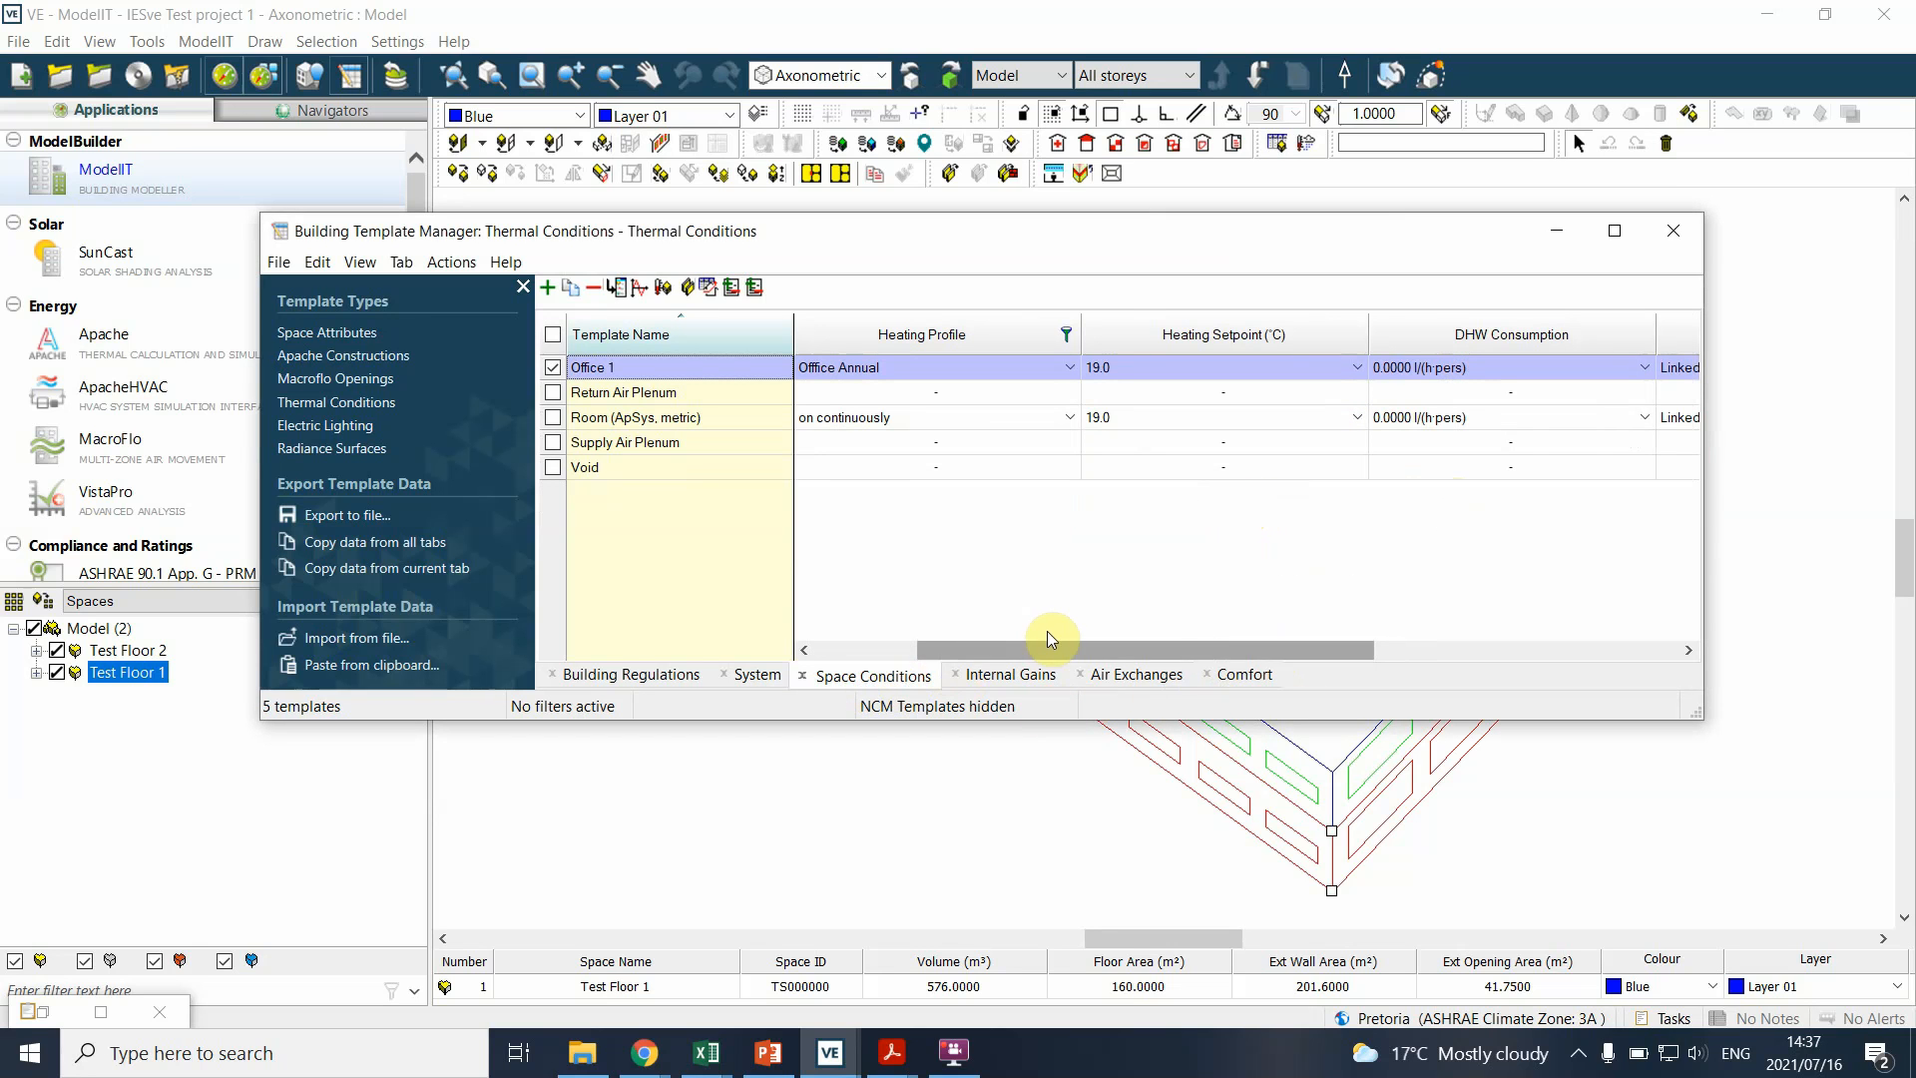
pyautogui.moveTo(1056, 636); pyautogui.dragTo(876, 641)
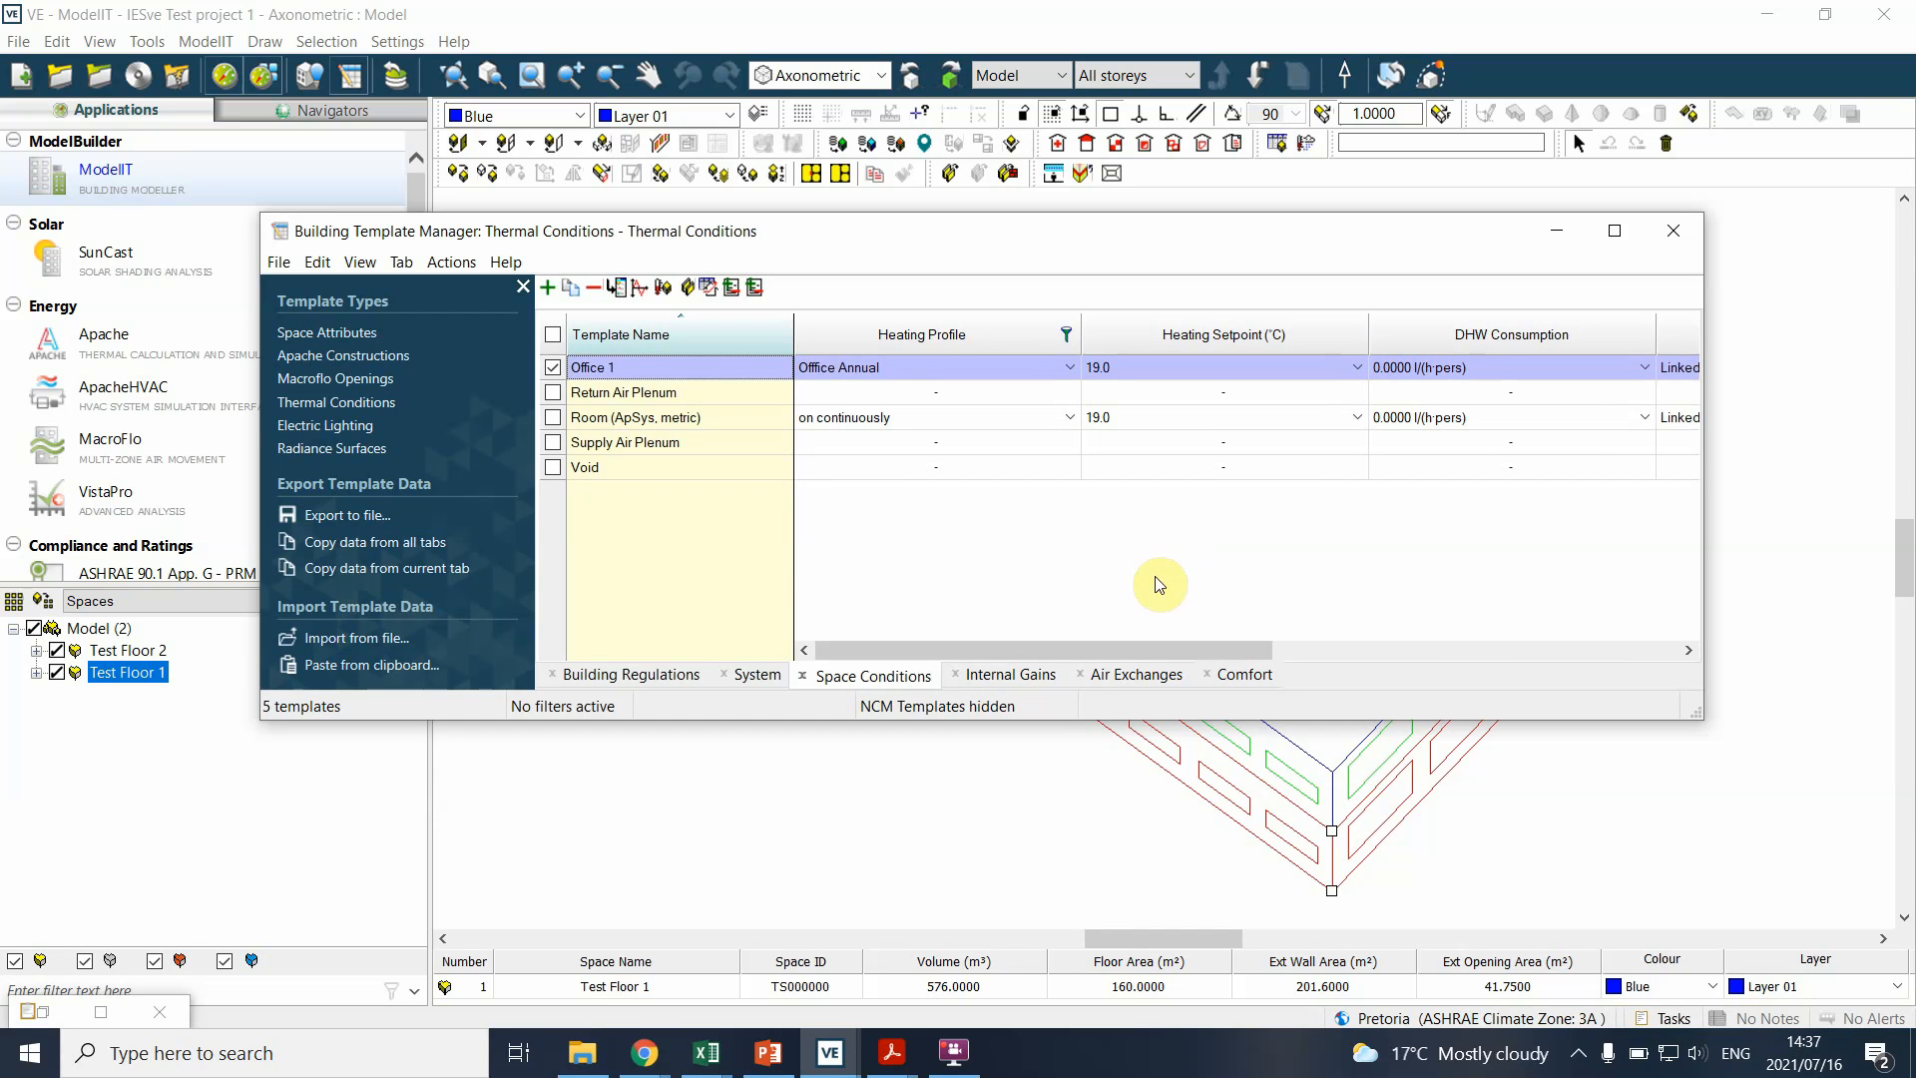
pyautogui.click(1023, 678)
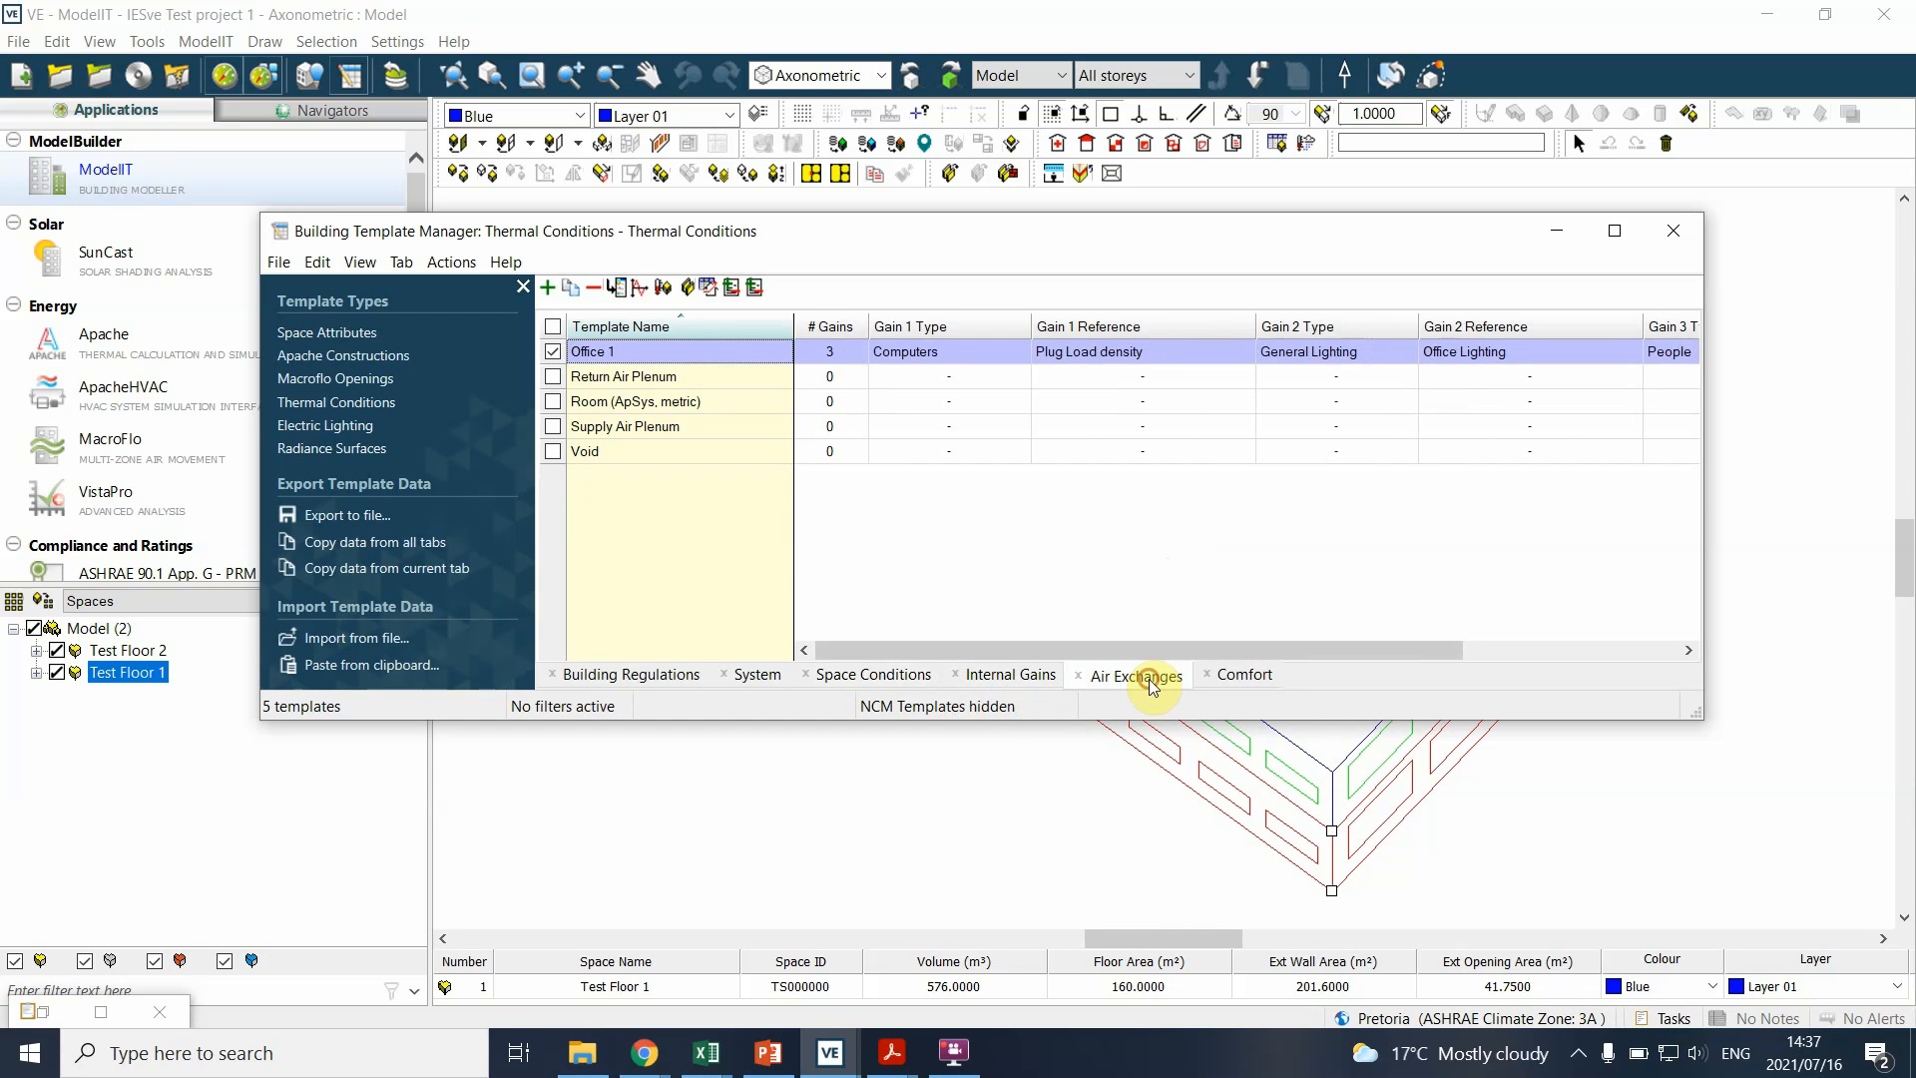
pyautogui.click(1150, 668)
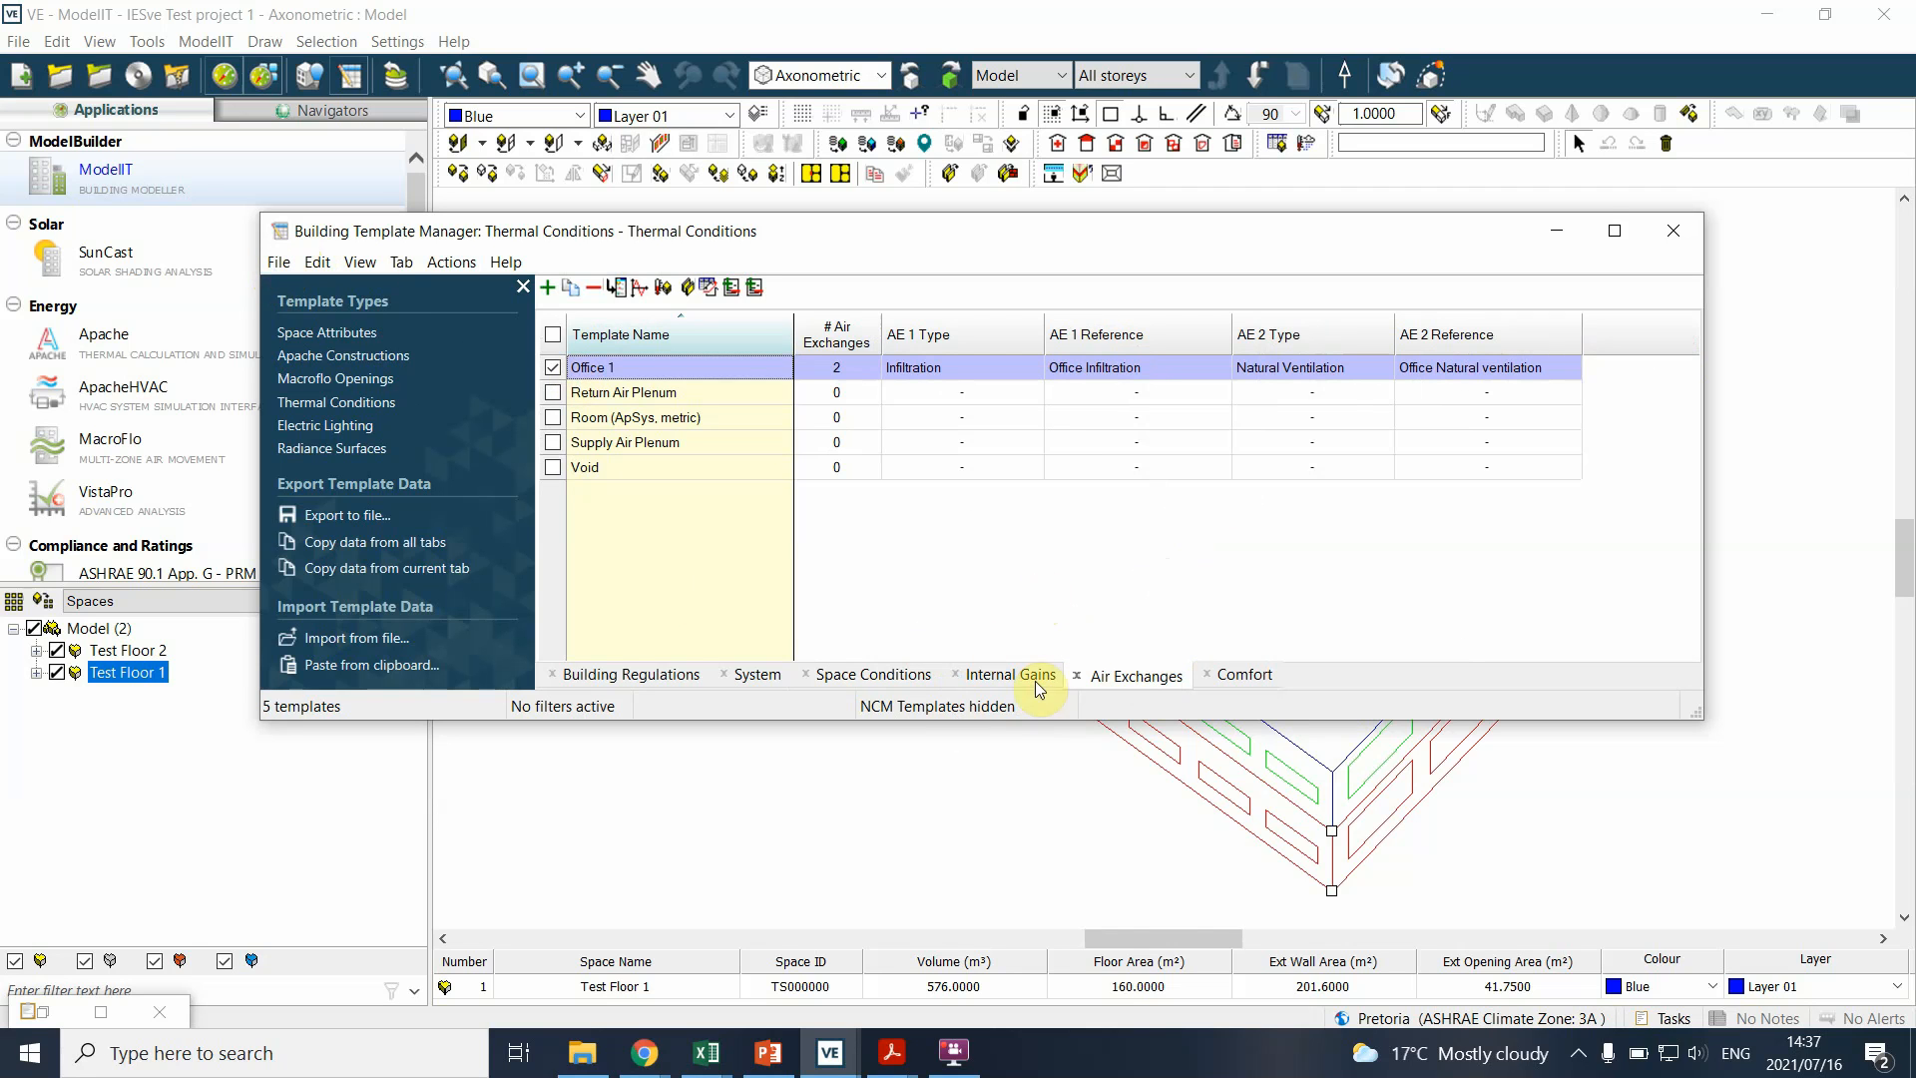
# - Examine Office 1's comfort settings, including metabolic rate, clothing CLO range, air speeds, body exposure and posture
pyautogui.click(1244, 678)
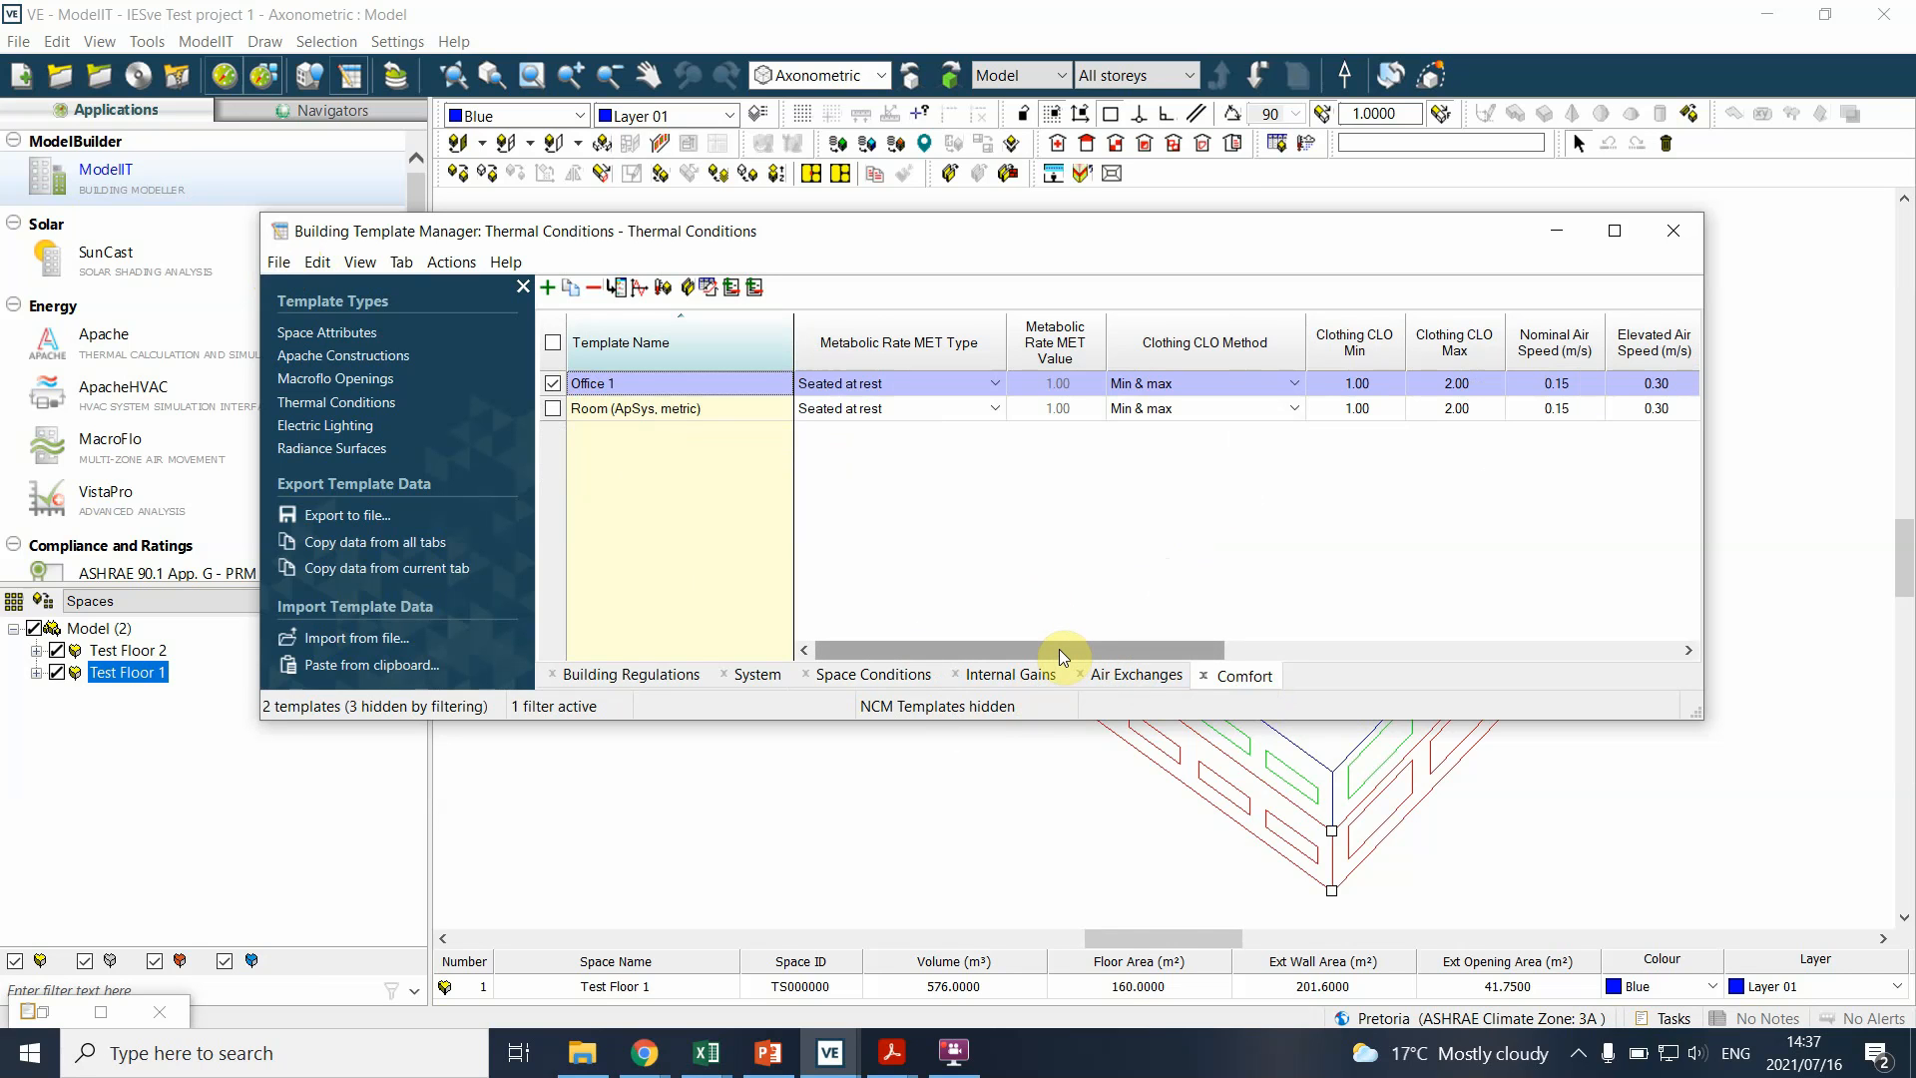
pyautogui.moveTo(1055, 646); pyautogui.dragTo(1155, 650)
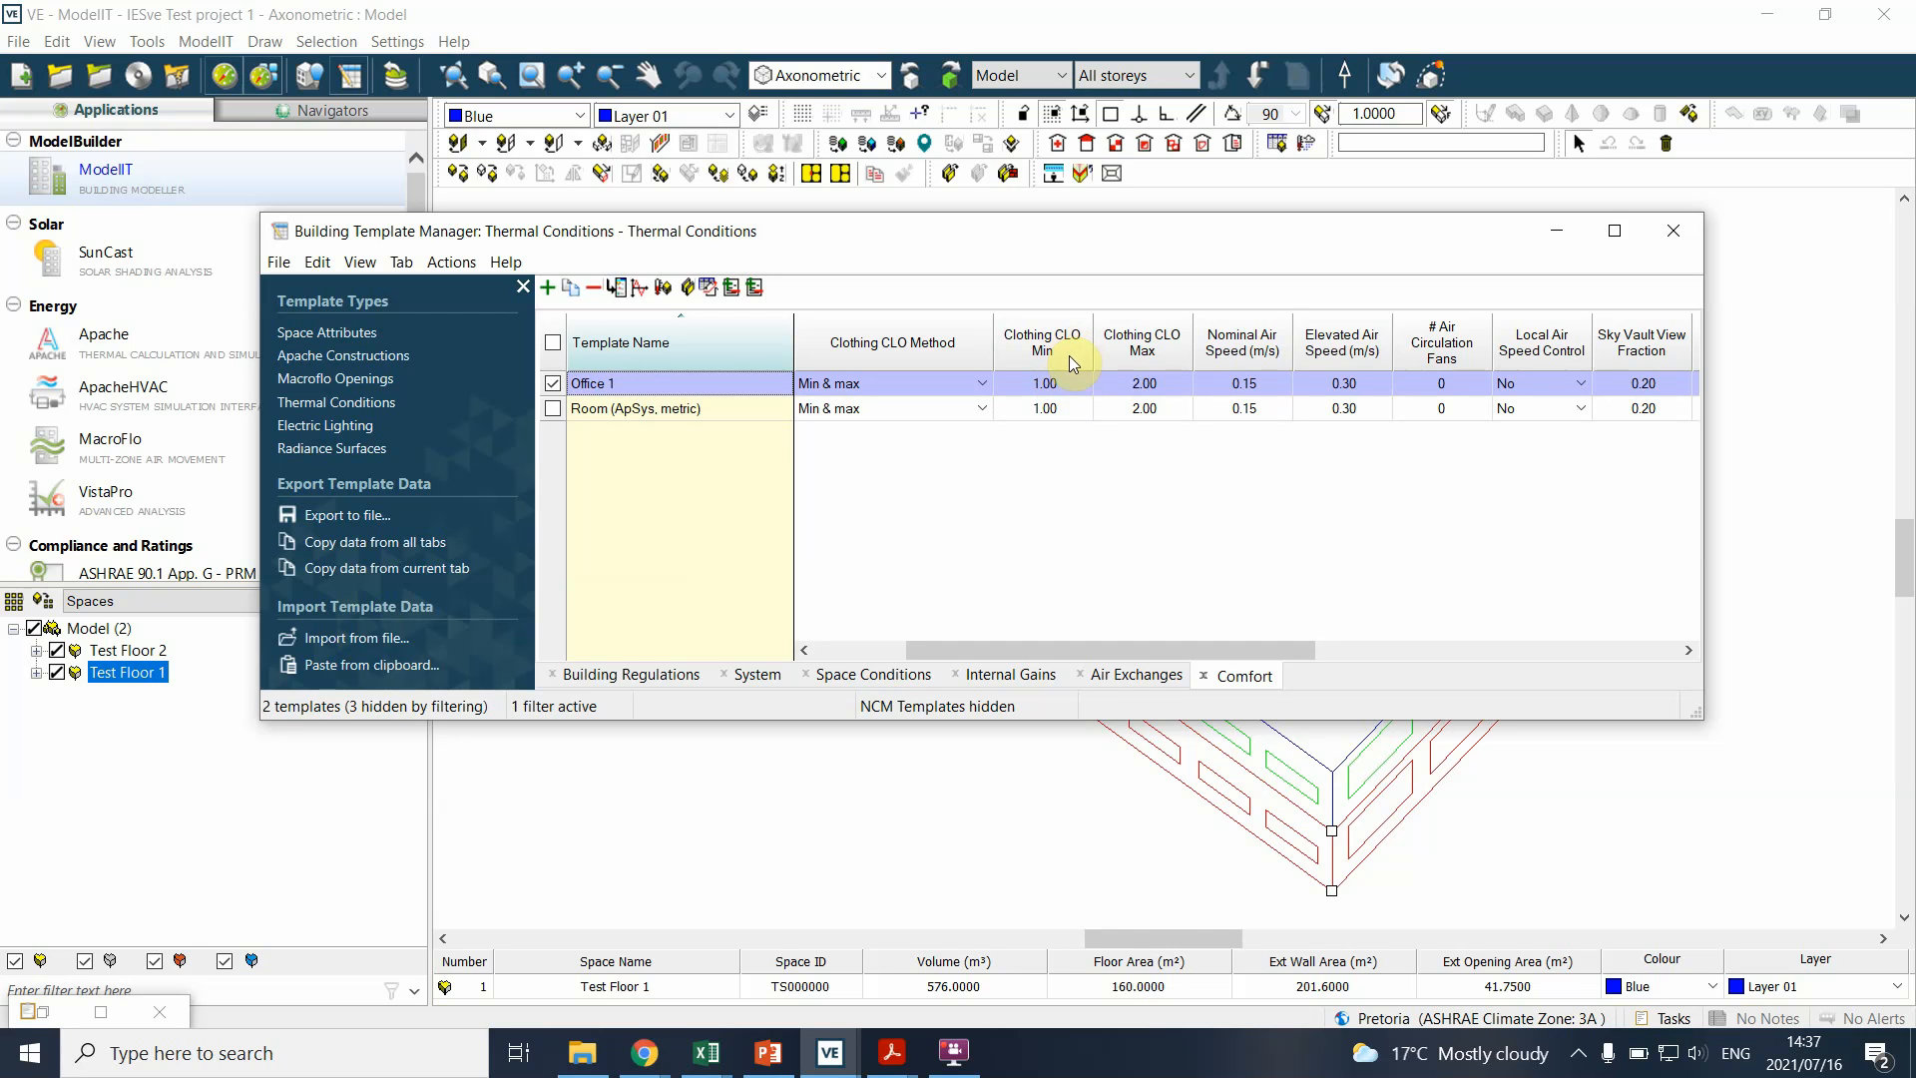
pyautogui.click(1071, 389)
pyautogui.click(1071, 389)
pyautogui.click(1069, 542)
pyautogui.click(1234, 383)
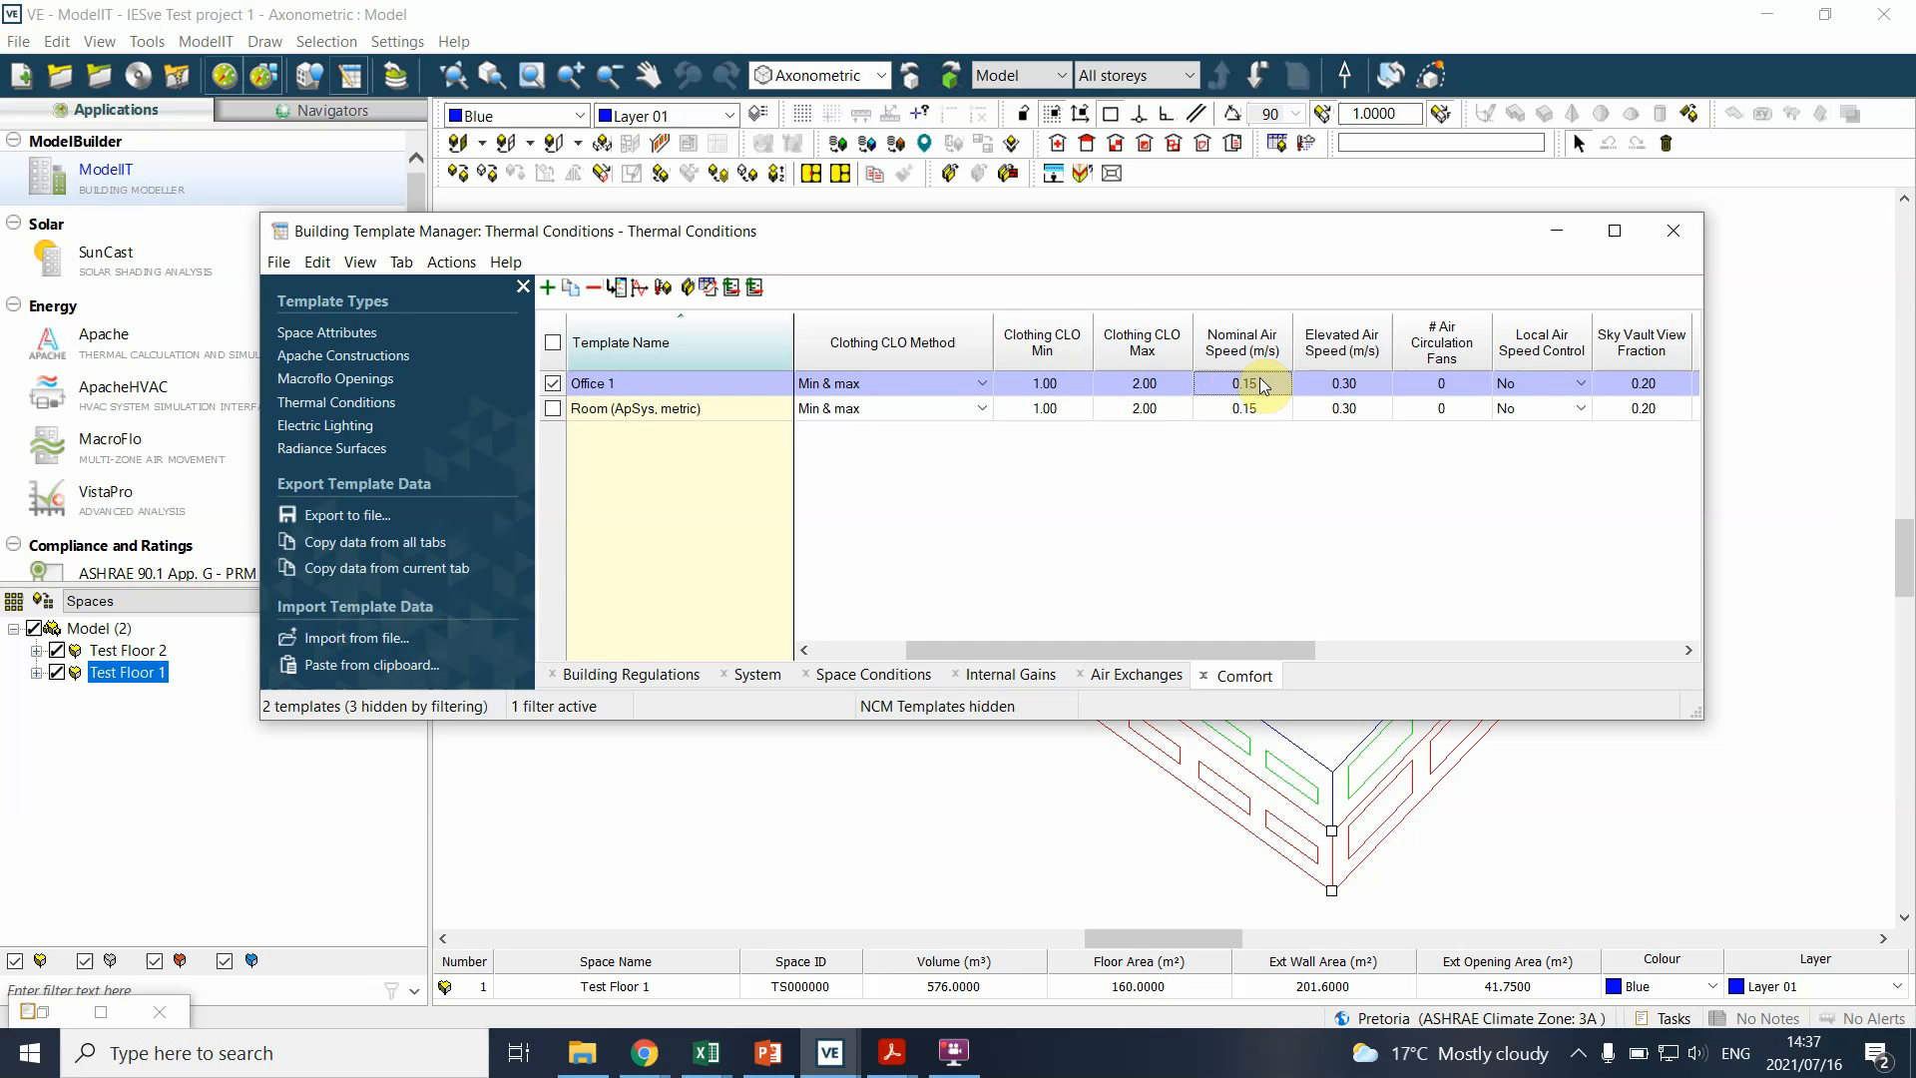
pyautogui.click(1265, 380)
pyautogui.click(1227, 504)
pyautogui.click(1282, 565)
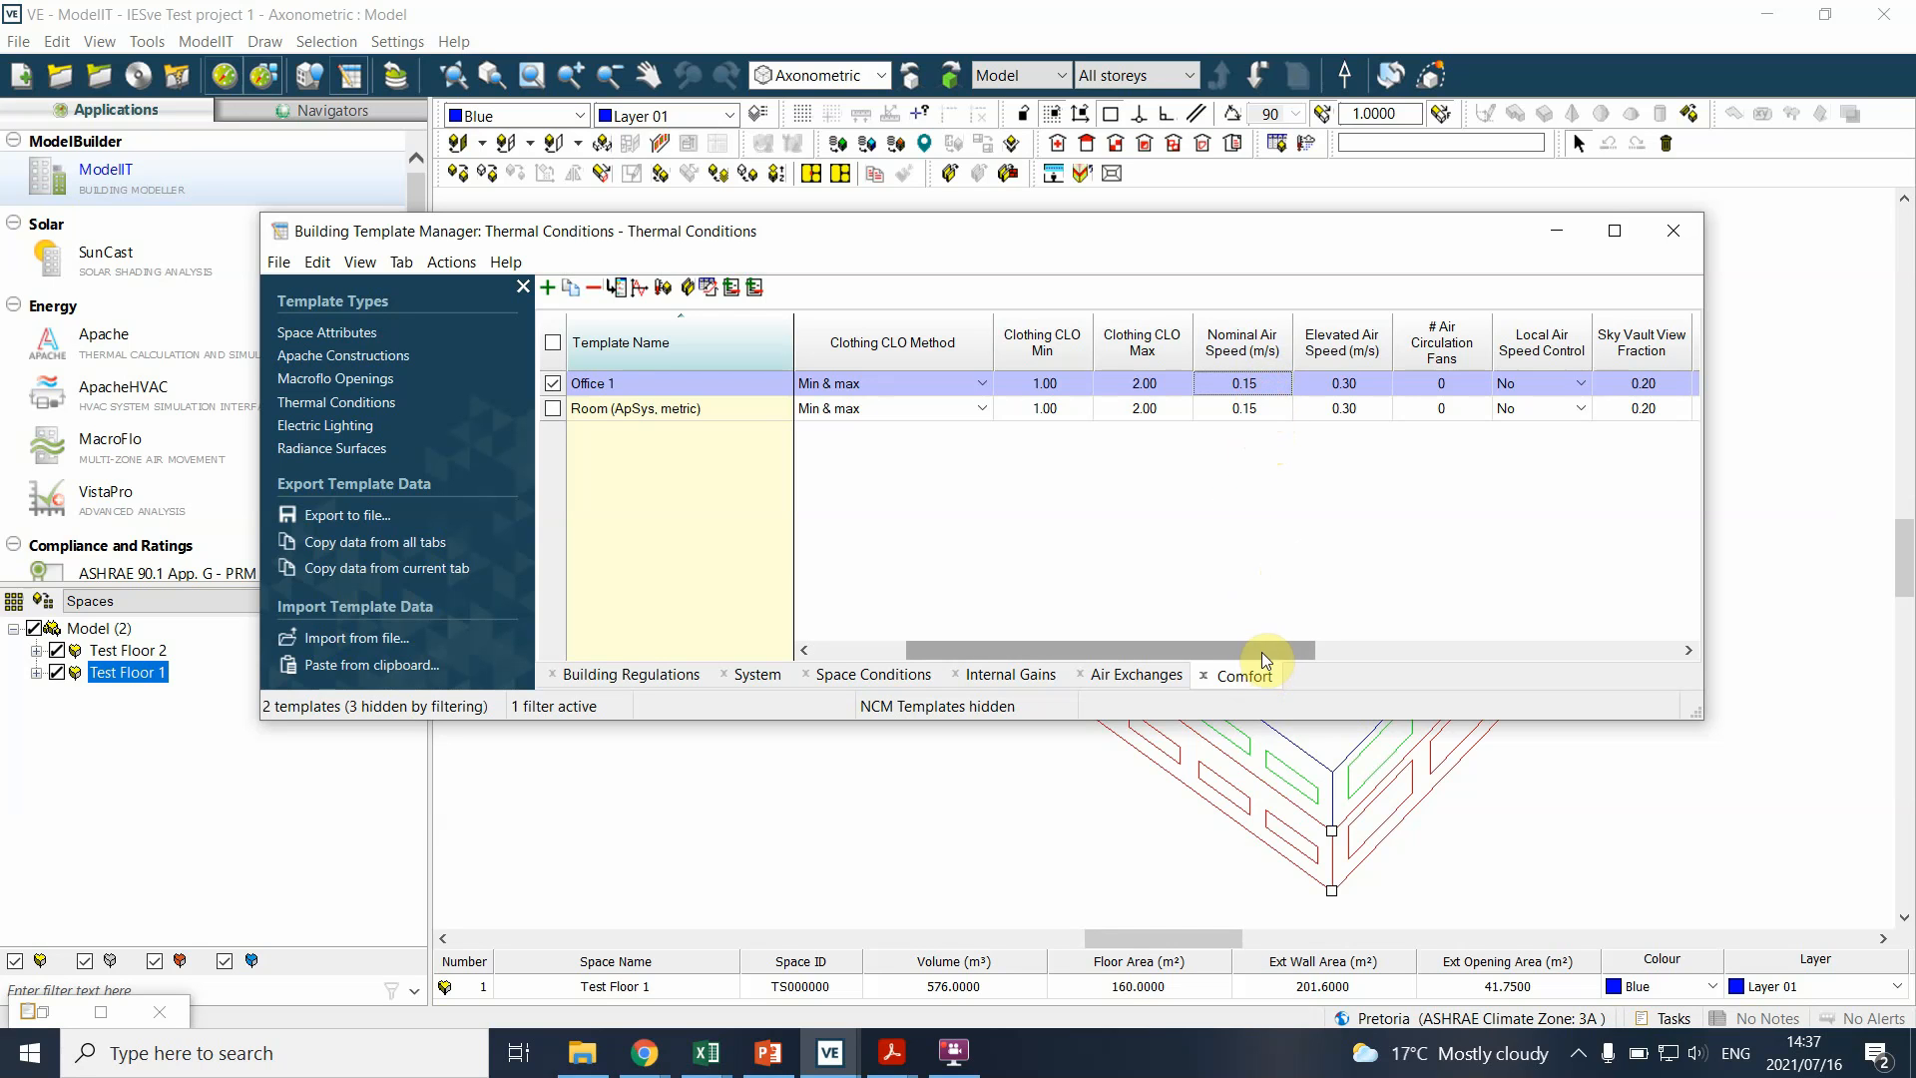
pyautogui.moveTo(1265, 650); pyautogui.dragTo(1389, 578)
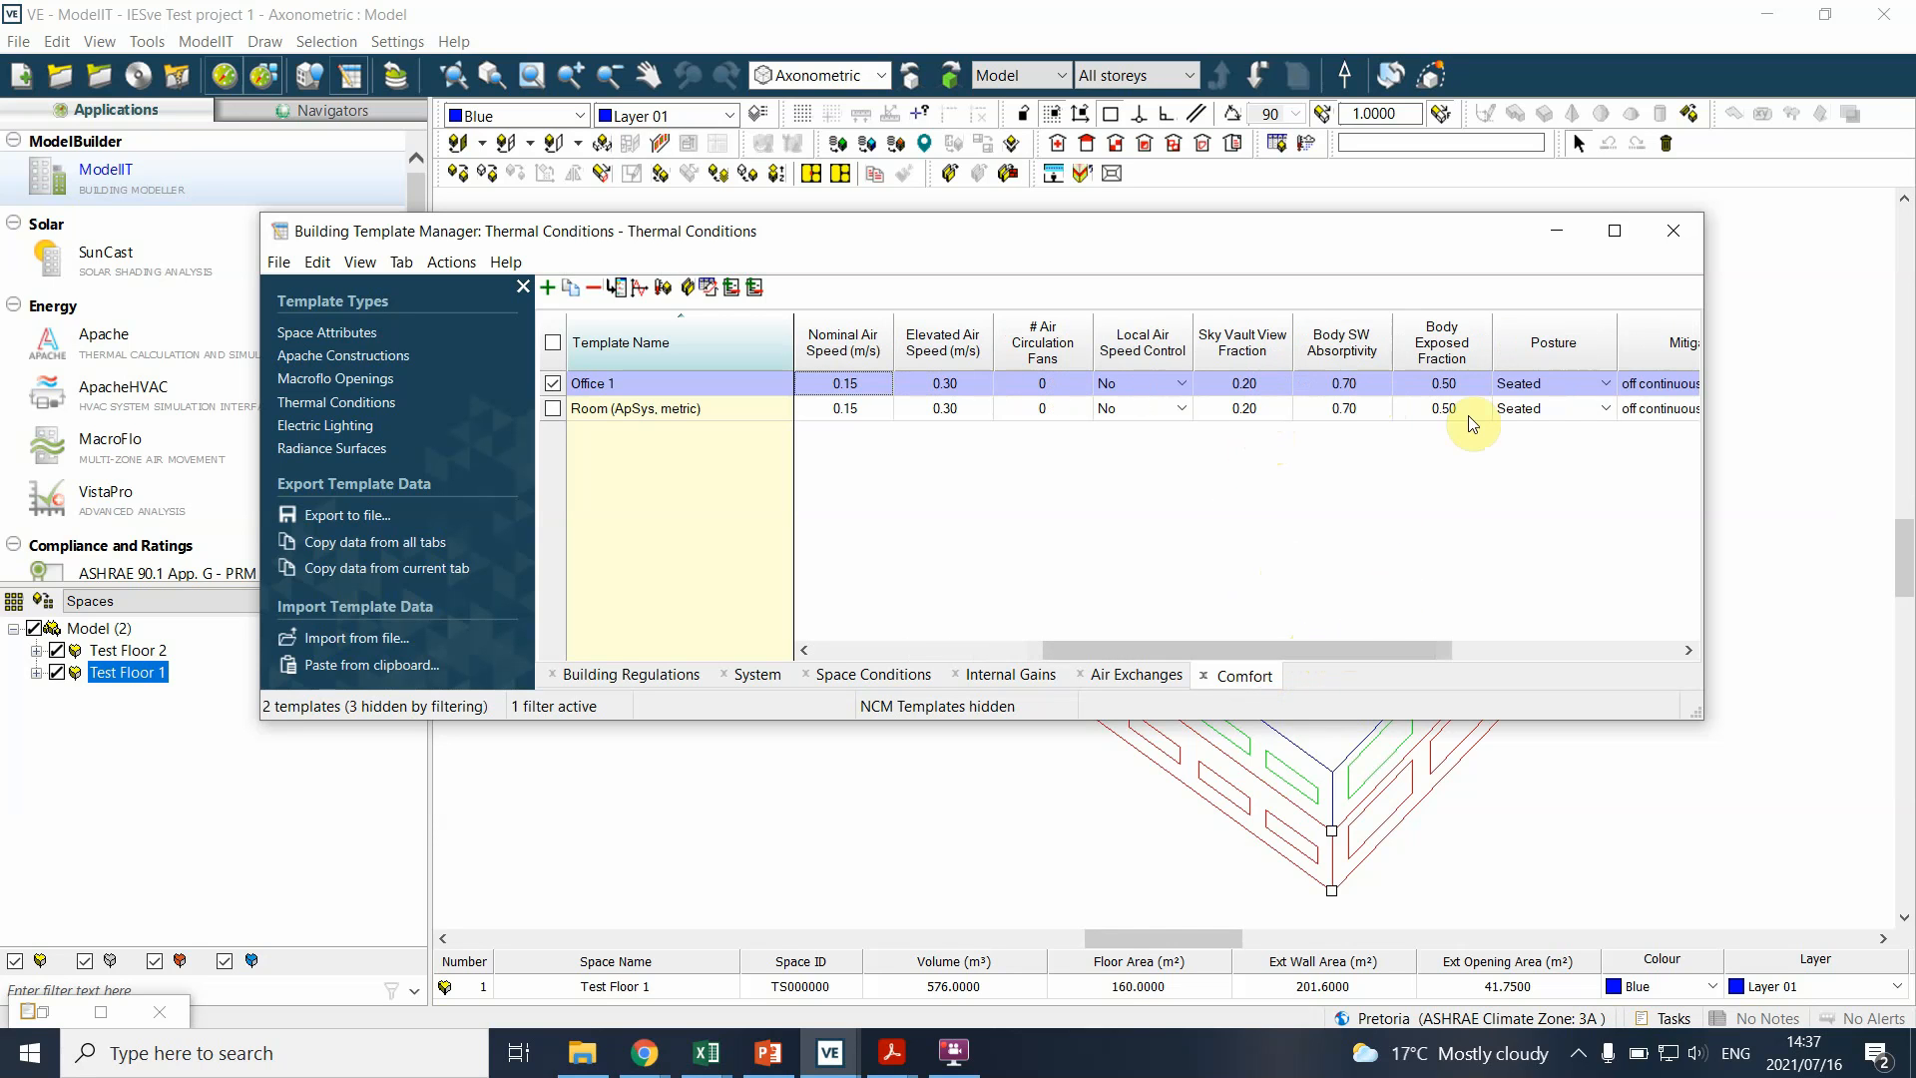
pyautogui.moveTo(1413, 649); pyautogui.dragTo(845, 558)
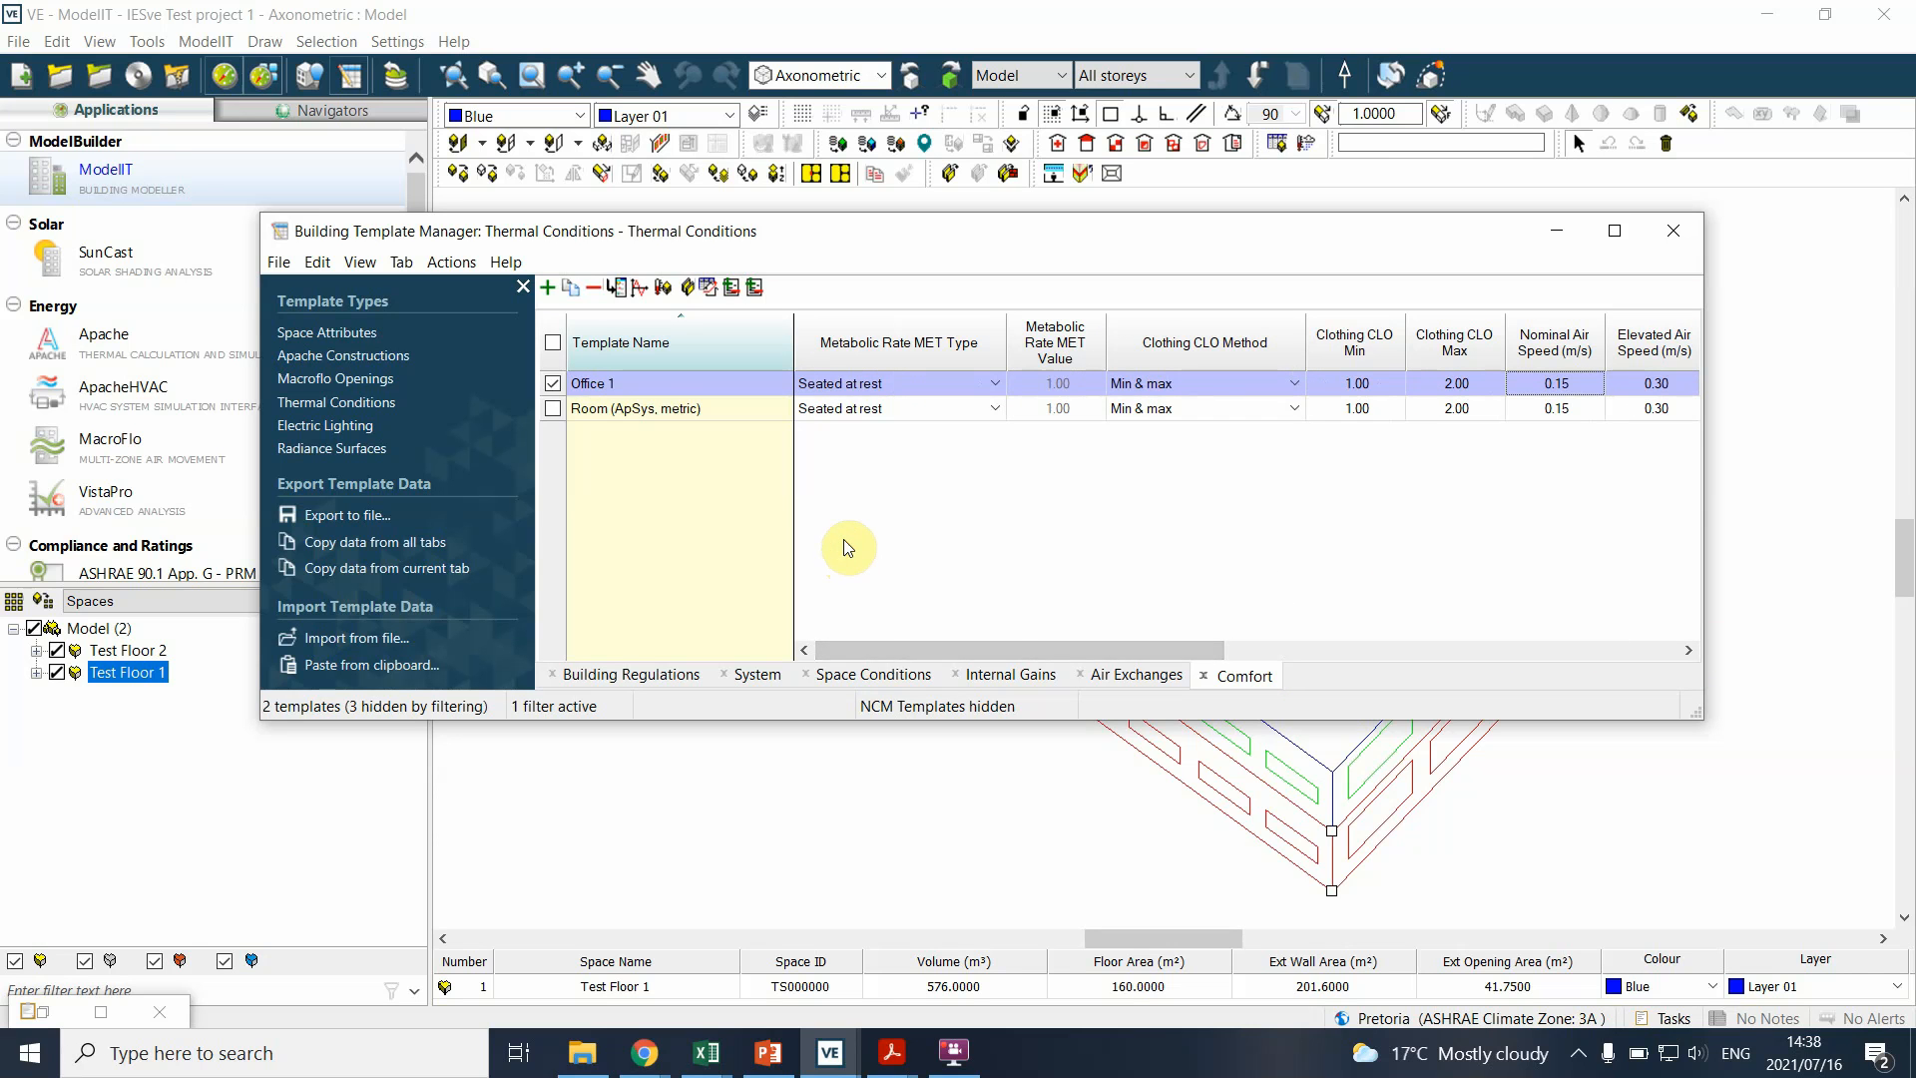